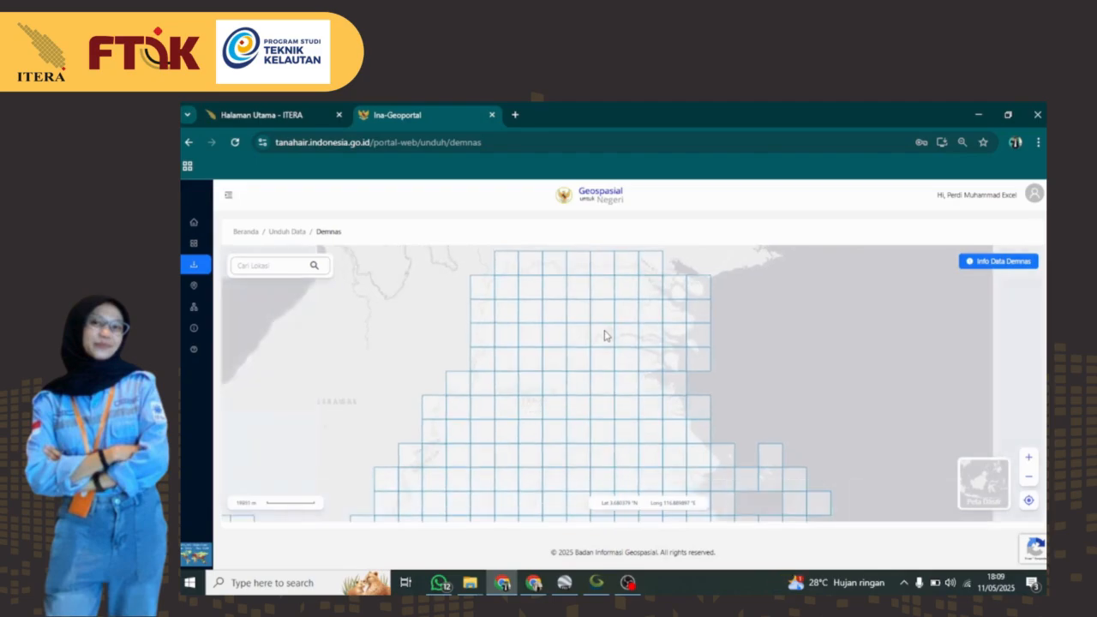
- Preview several downloadable DEMNAS elevation tiles around the river delta on the map
{"action": "scroll", "coordinate": [605, 334], "scroll_direction": "up", "scroll_amount": 1}
{"action": "left_click", "coordinate": [632, 344]}
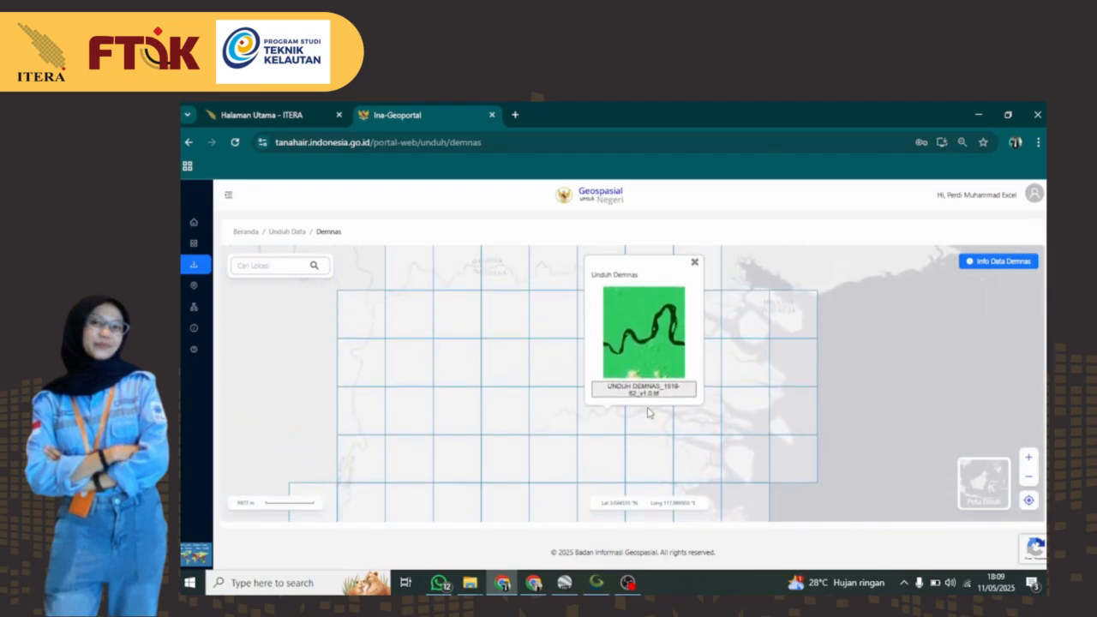
{"action": "left_click", "coordinate": [682, 418]}
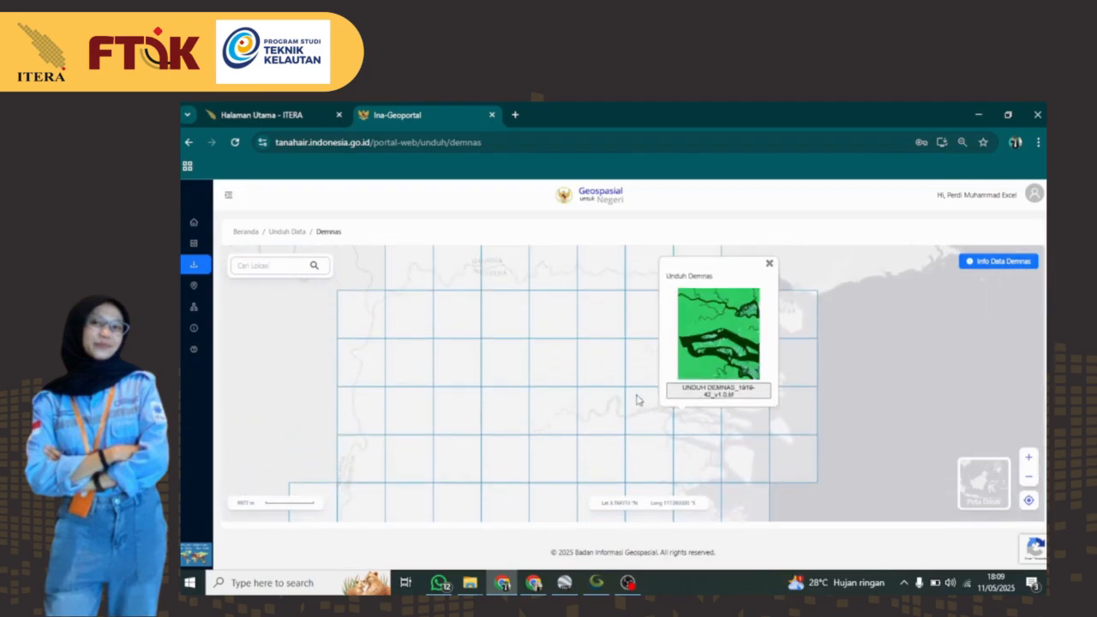
{"action": "left_click", "coordinate": [609, 413]}
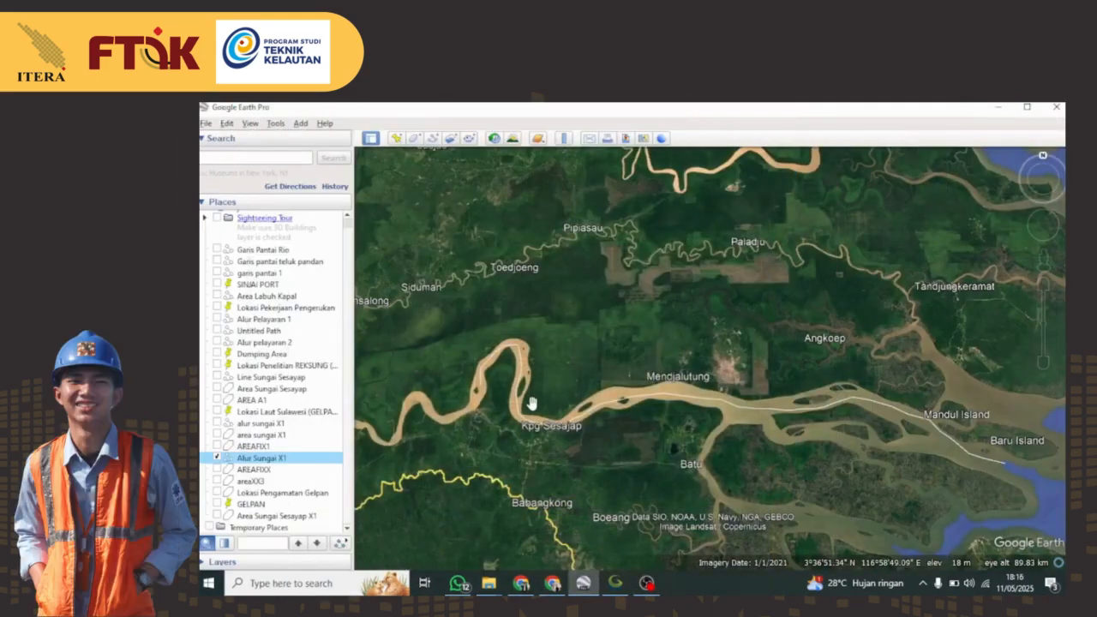
- In Google Earth Pro, inspect the river with and without the Alur Sungai X1 path, and display the Area Sungai Sesayap X1 polygon
{"action": "left_click", "coordinate": [217, 457]}
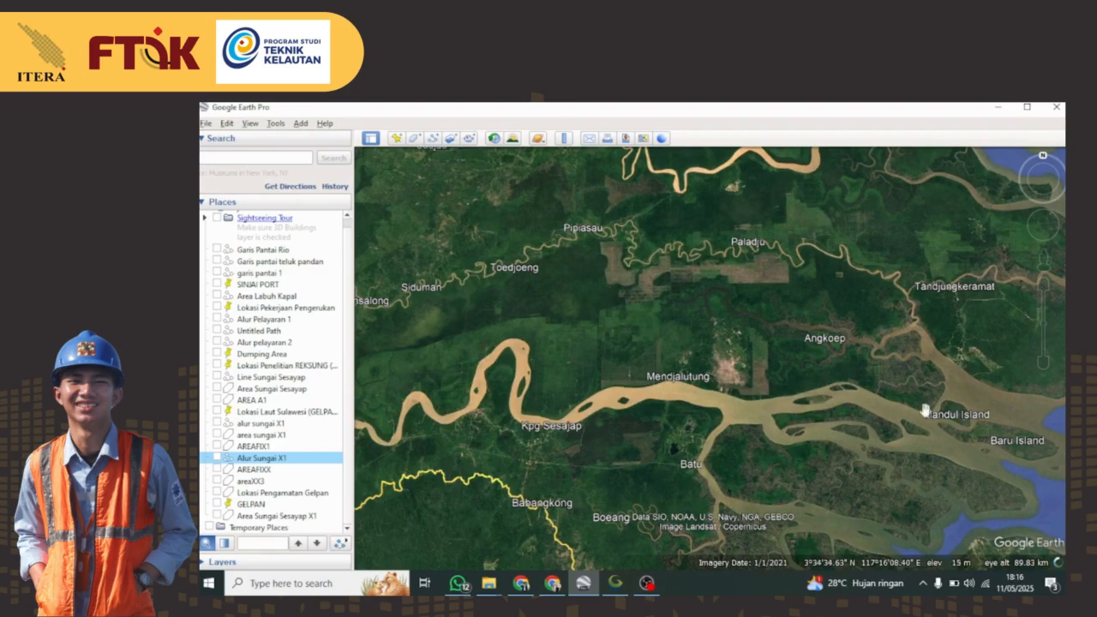
{"action": "scroll", "coordinate": [531, 362], "scroll_direction": "down", "scroll_amount": 2}
{"action": "scroll", "coordinate": [531, 362], "scroll_direction": "up", "scroll_amount": 3}
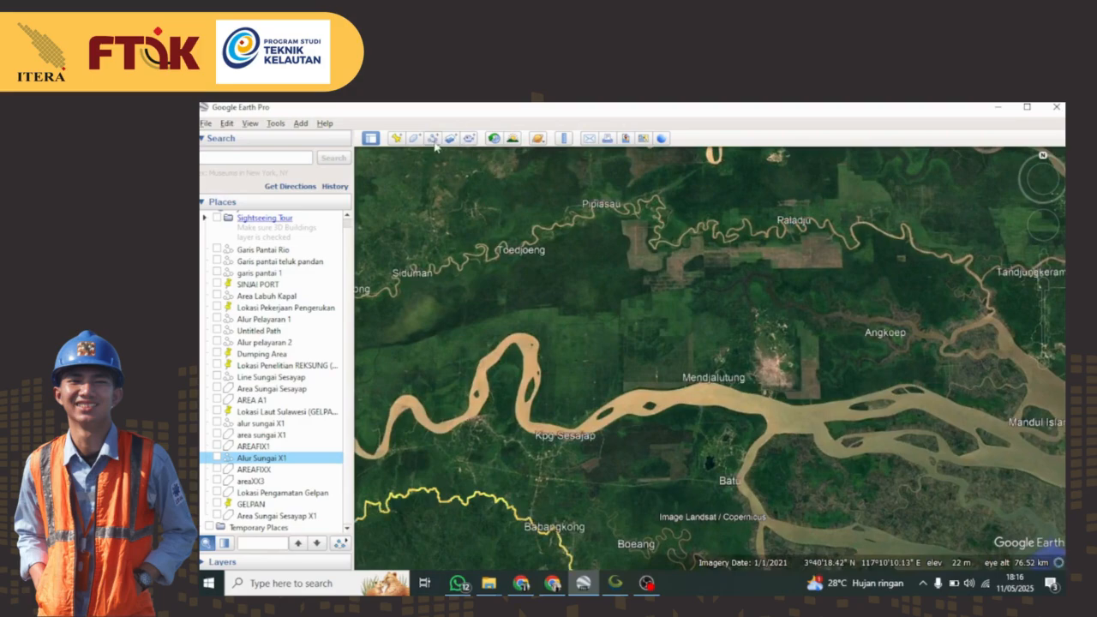
{"action": "left_click", "coordinate": [216, 458]}
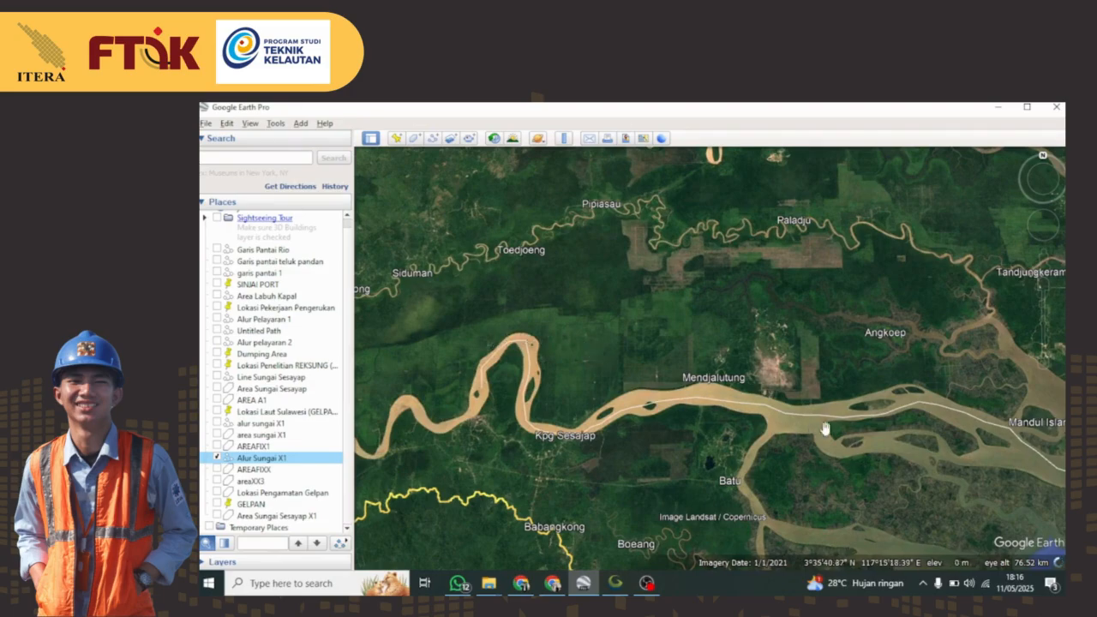
{"action": "scroll", "coordinate": [787, 416], "scroll_direction": "down", "scroll_amount": 2}
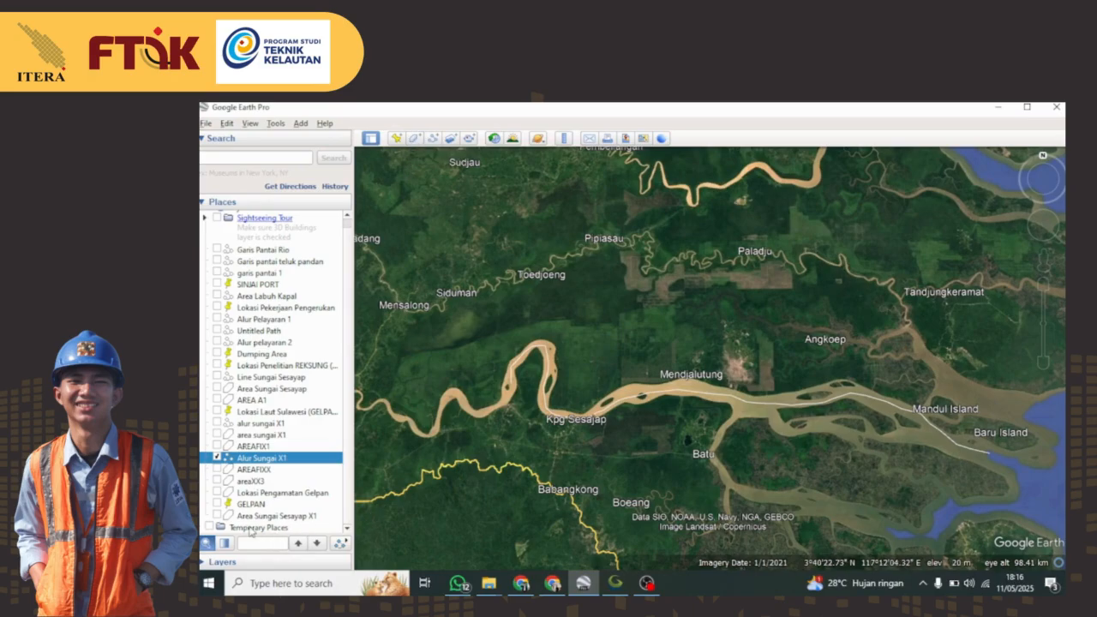
{"action": "left_click", "coordinate": [218, 515]}
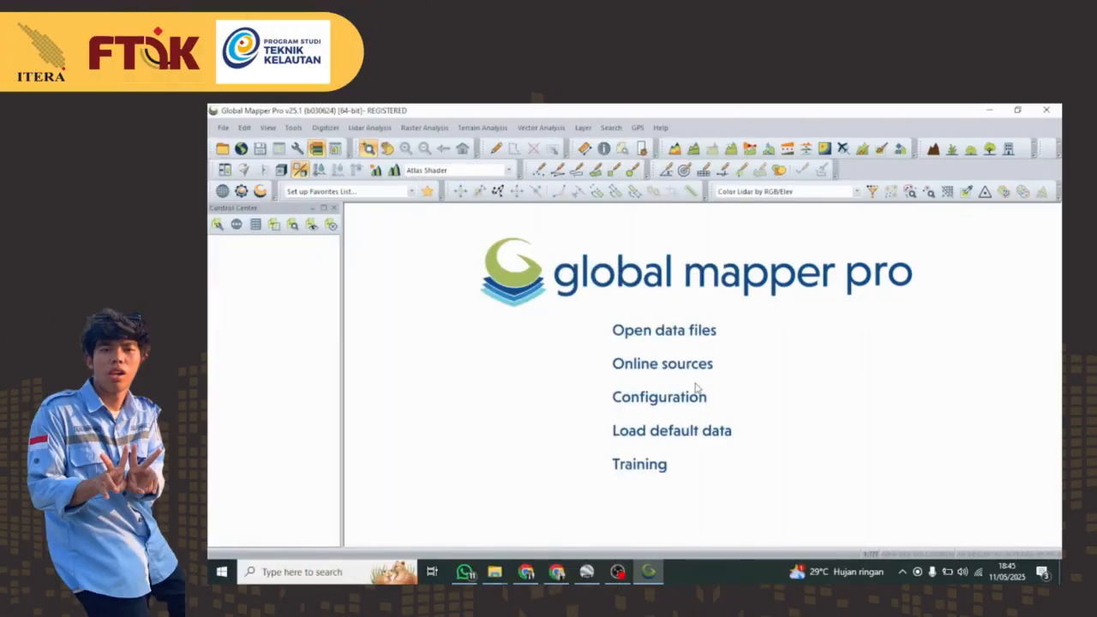
- Load DEMNAS_SESAYAP.tif from the AA TUTORIAL VIDIO folder into Global Mapper Pro, using meters as the elevation unit
{"action": "left_click", "coordinate": [497, 574]}
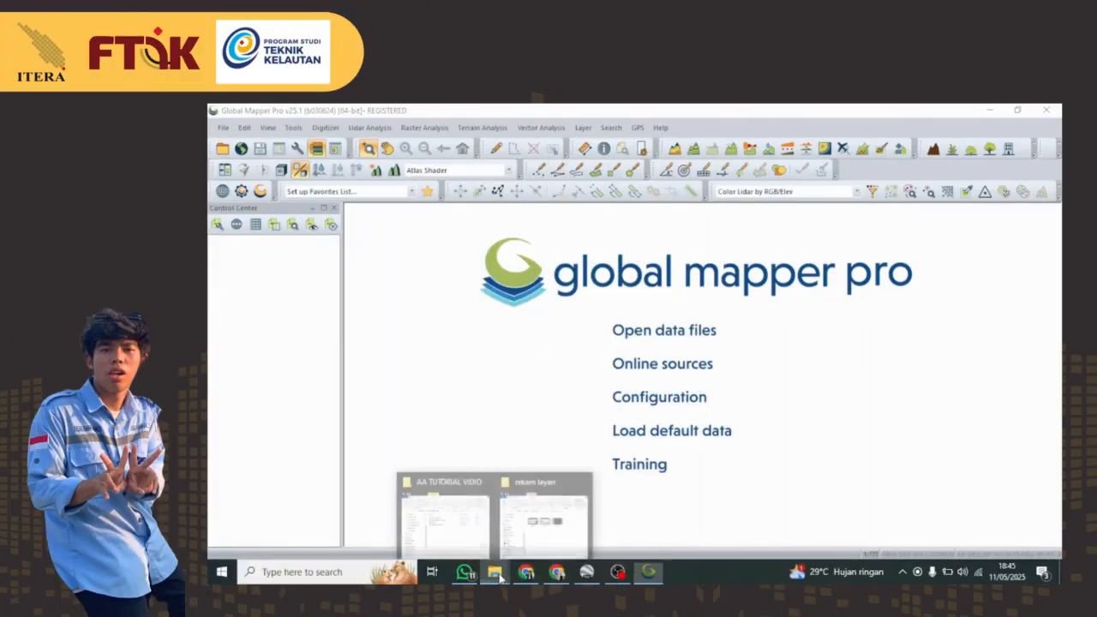
{"action": "left_click", "coordinate": [466, 526]}
{"action": "left_click", "coordinate": [432, 292]}
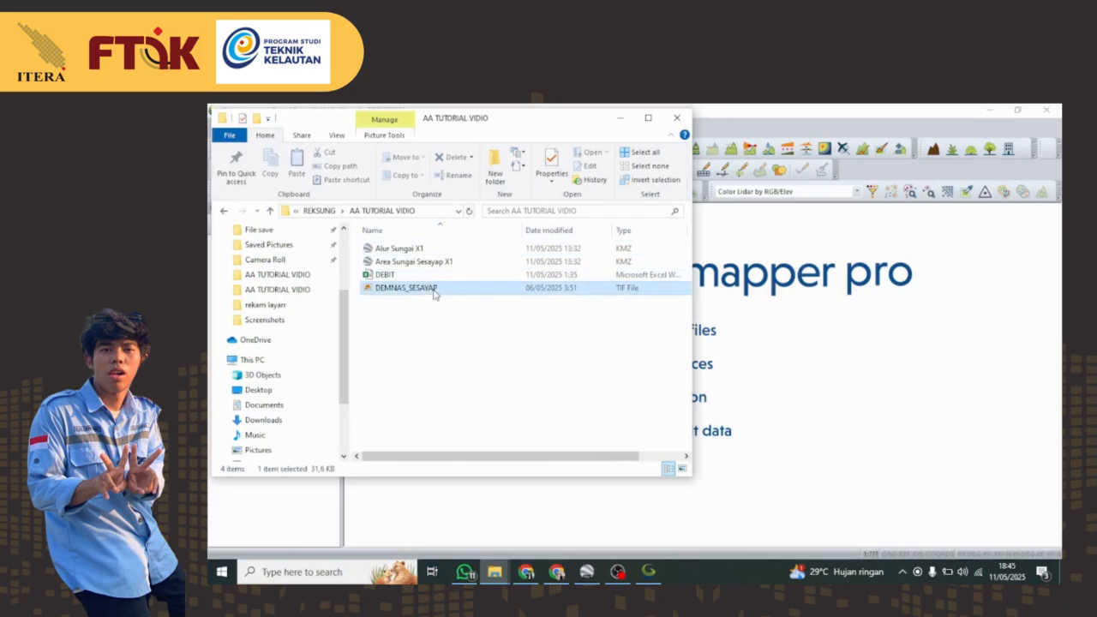
{"action": "left_click_drag", "start_coordinate": [433, 294], "coordinate": [759, 299]}
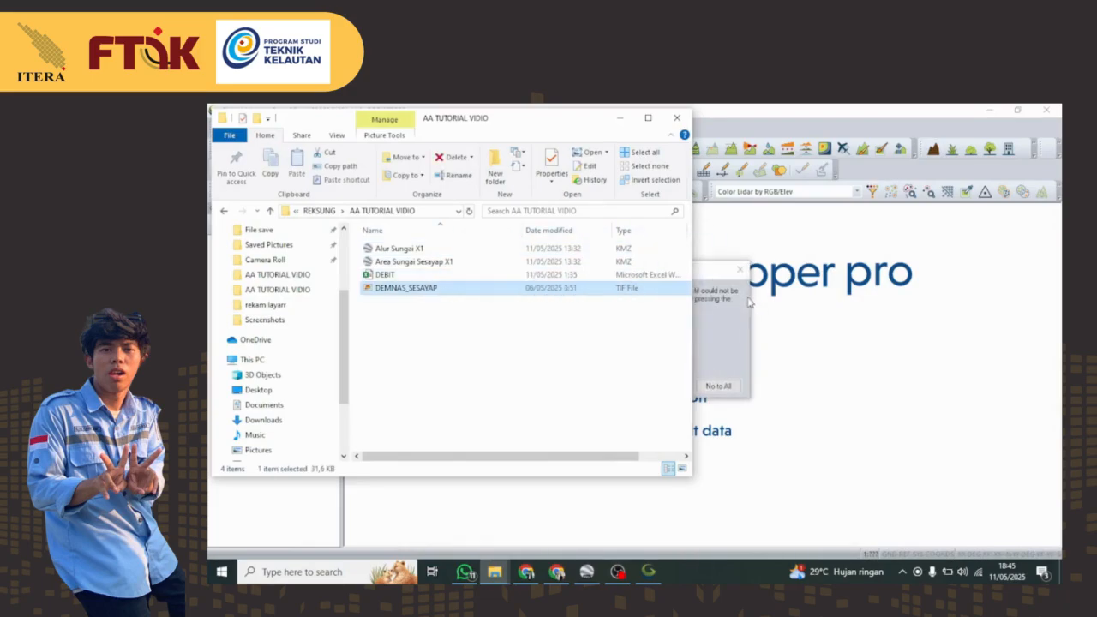
{"action": "left_click", "coordinate": [619, 121]}
{"action": "left_click", "coordinate": [607, 385]}
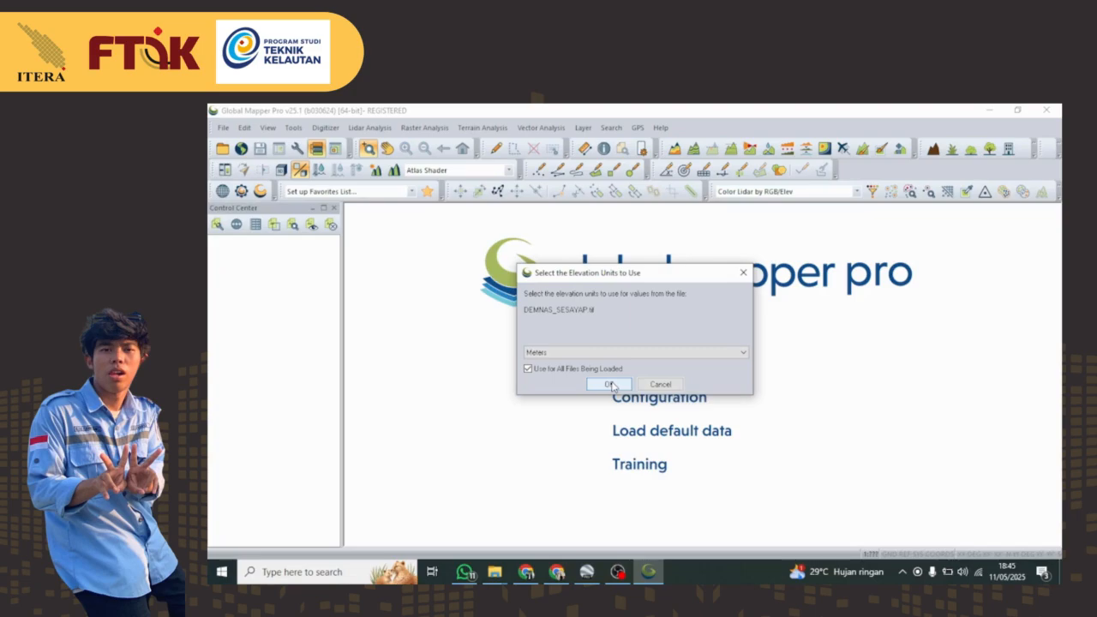
{"action": "left_click", "coordinate": [609, 384]}
{"action": "scroll", "coordinate": [606, 367], "scroll_direction": "down", "scroll_amount": 1}
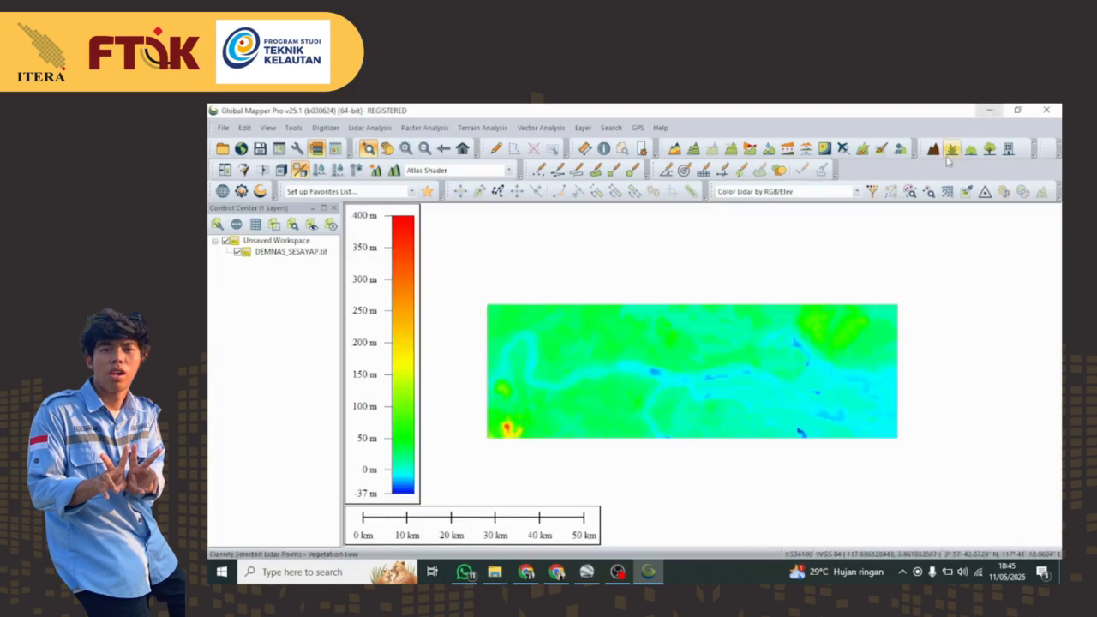
- Load the Area Sungai Sesayap X1 and Alur Sungai X1 KMZ files from the same folder and hide both layers
{"action": "left_click", "coordinate": [495, 574]}
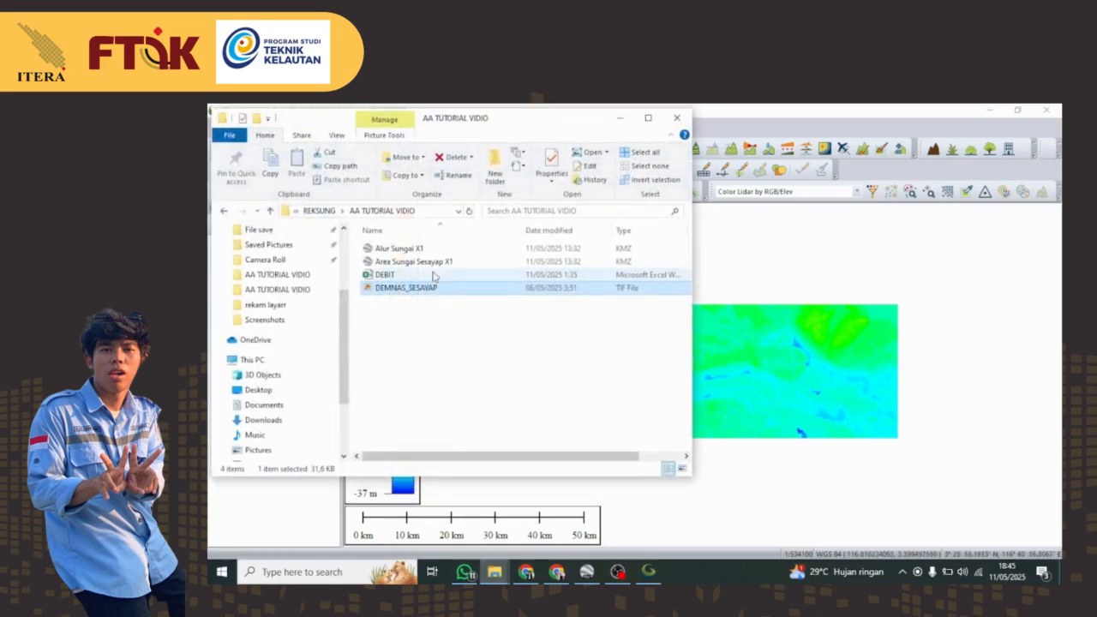
{"action": "left_click", "coordinate": [430, 264]}
{"action": "left_click_drag", "start_coordinate": [430, 265], "coordinate": [733, 269]}
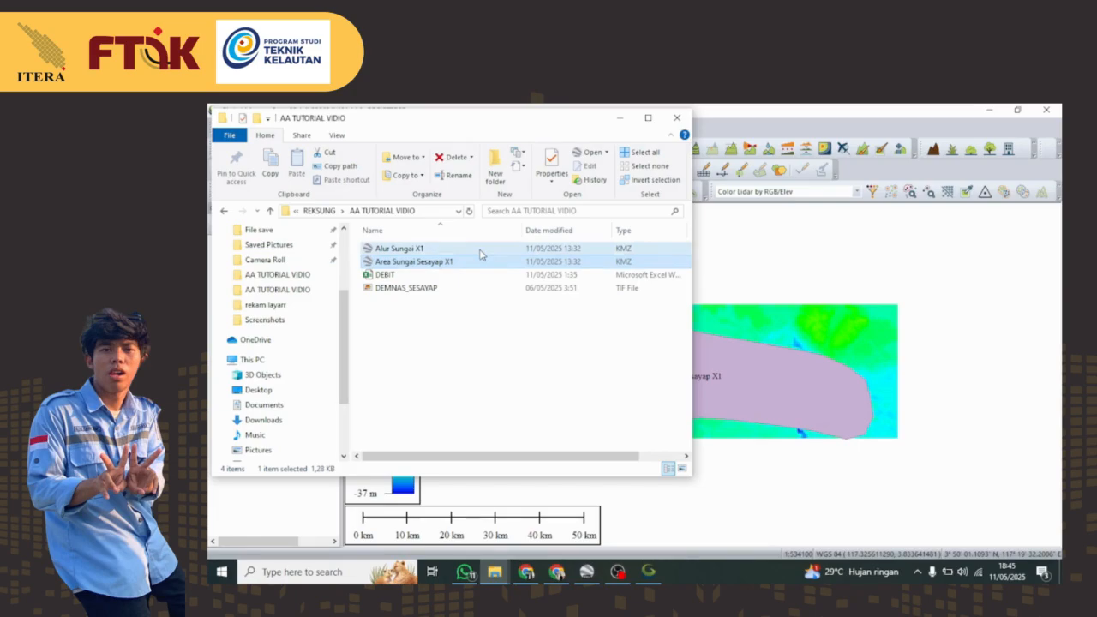
{"action": "left_click_drag", "start_coordinate": [480, 251], "coordinate": [715, 265]}
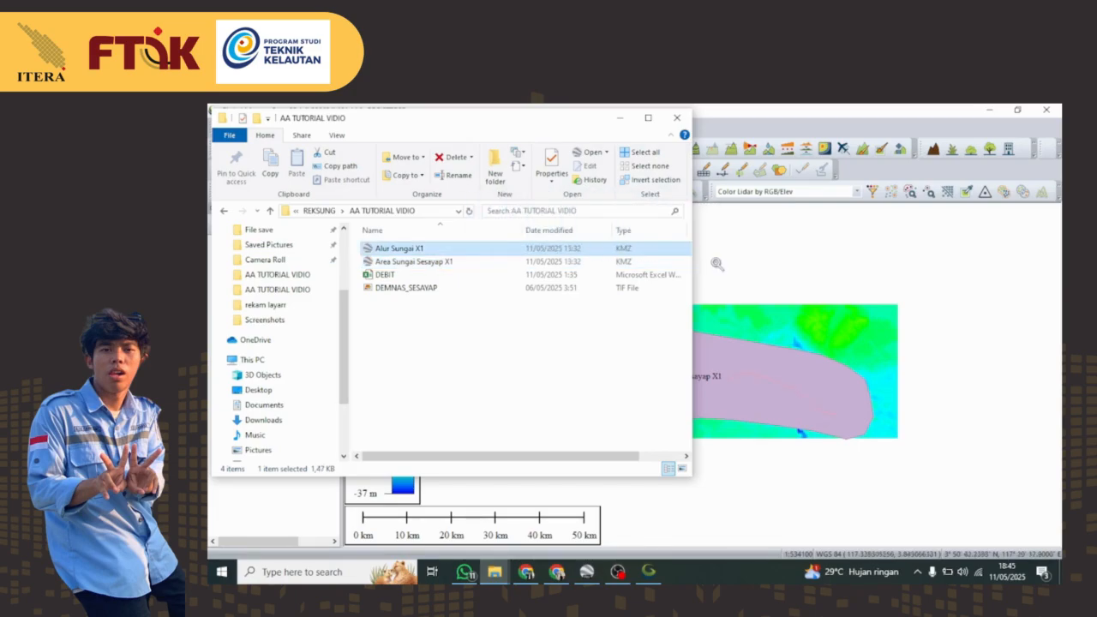
{"action": "left_click", "coordinate": [620, 117]}
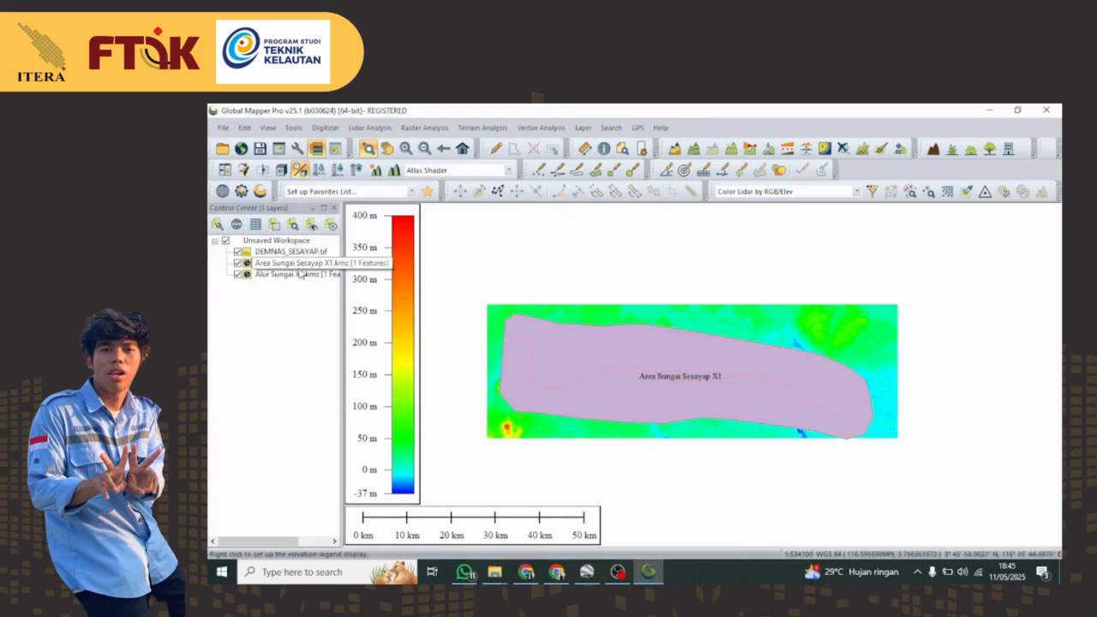
{"action": "left_click", "coordinate": [237, 262]}
{"action": "left_click", "coordinate": [238, 274]}
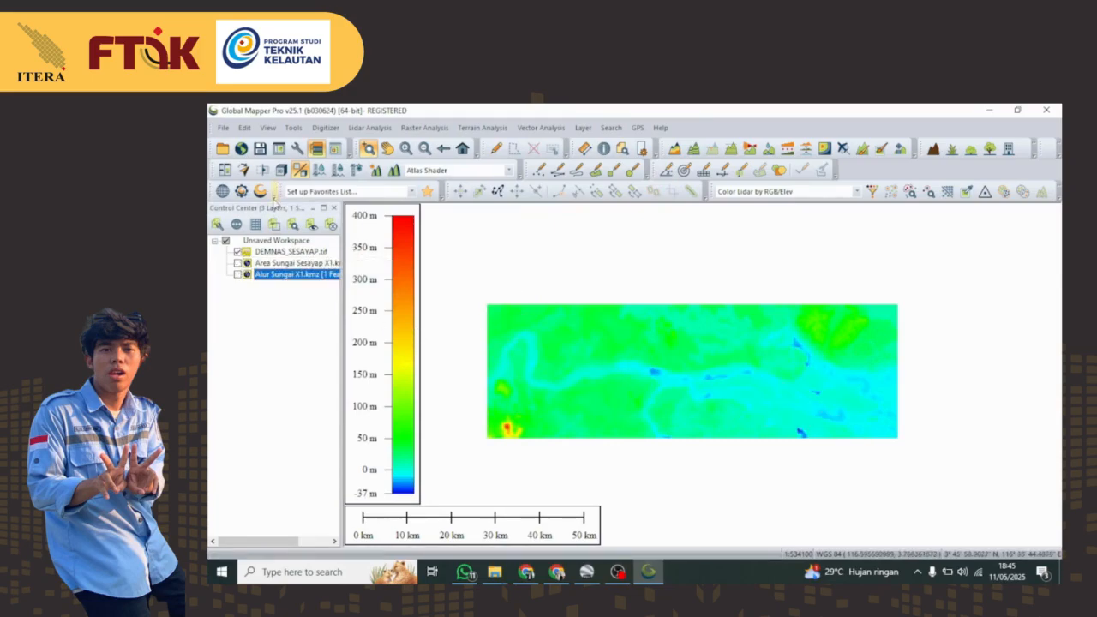
- Set the workspace projection to UTM zone -50 (114°E - 120°E, Southern Hemisphere) with WGS84 datum and metres
{"action": "left_click", "coordinate": [295, 129]}
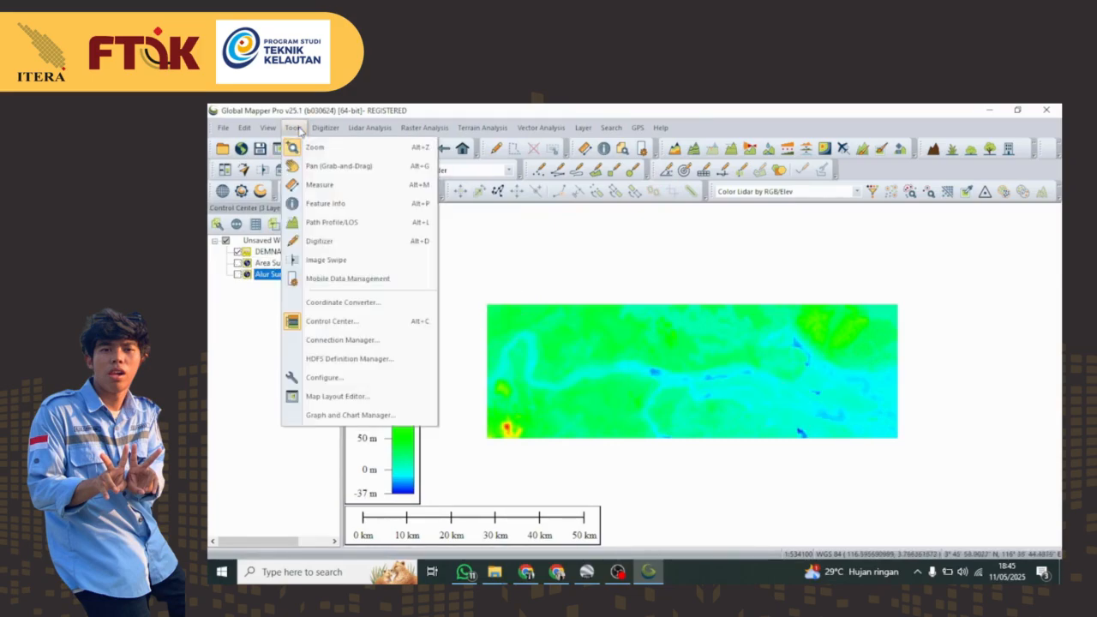
{"action": "left_click", "coordinate": [334, 378]}
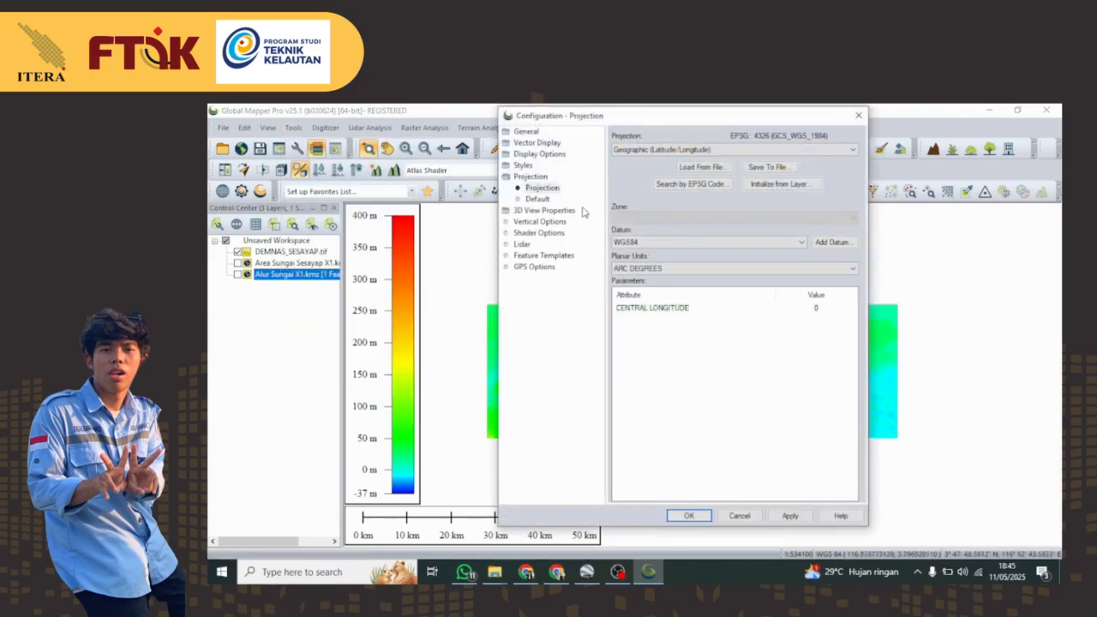
{"action": "left_click", "coordinate": [715, 150]}
{"action": "scroll", "coordinate": [688, 236], "scroll_direction": "down", "scroll_amount": 20}
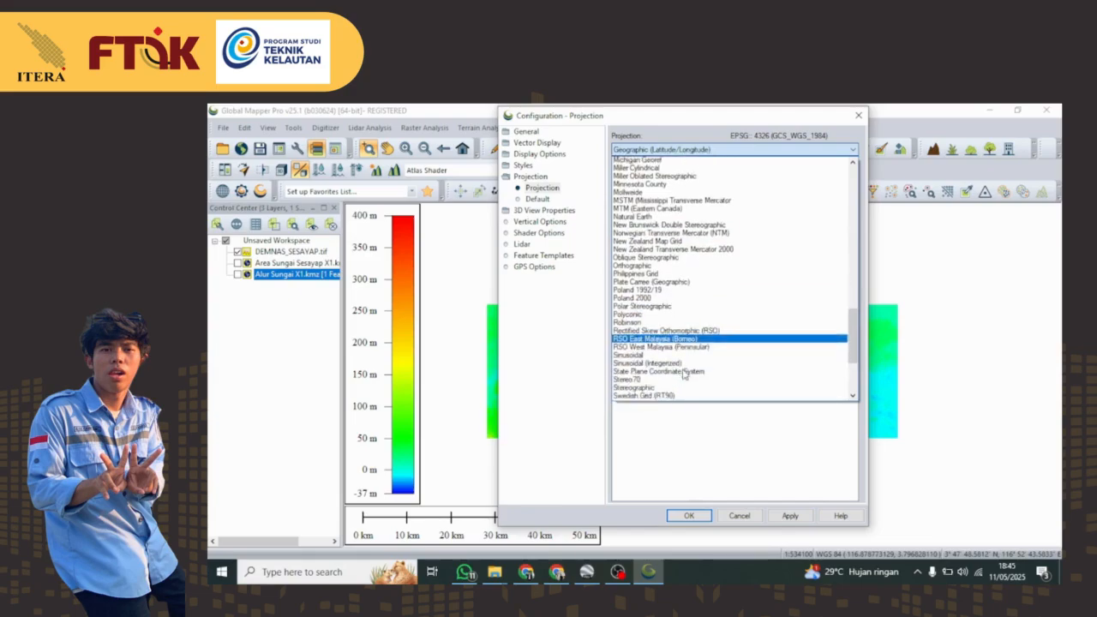
{"action": "left_click", "coordinate": [683, 340]}
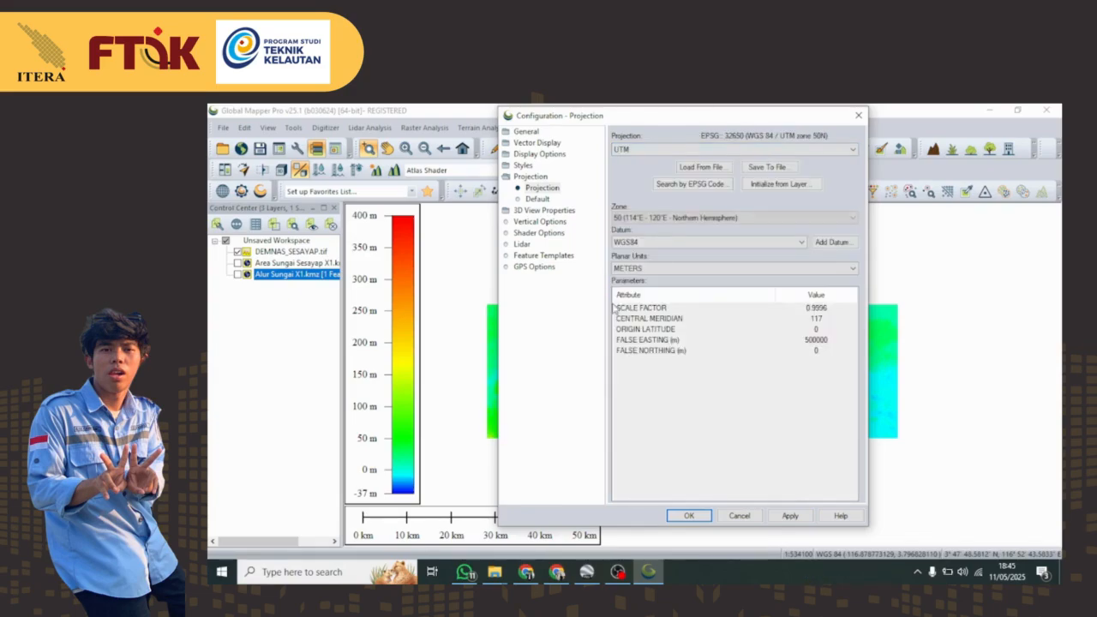
{"action": "left_click", "coordinate": [685, 220]}
{"action": "scroll", "coordinate": [683, 301], "scroll_direction": "up", "scroll_amount": 15}
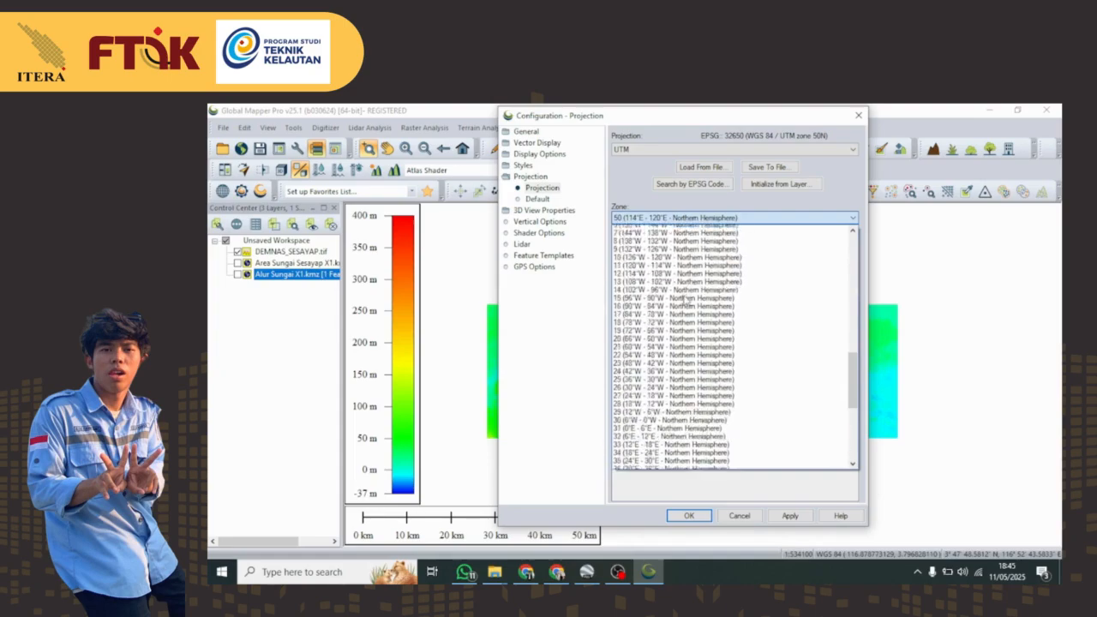
{"action": "scroll", "coordinate": [684, 302], "scroll_direction": "up", "scroll_amount": 14}
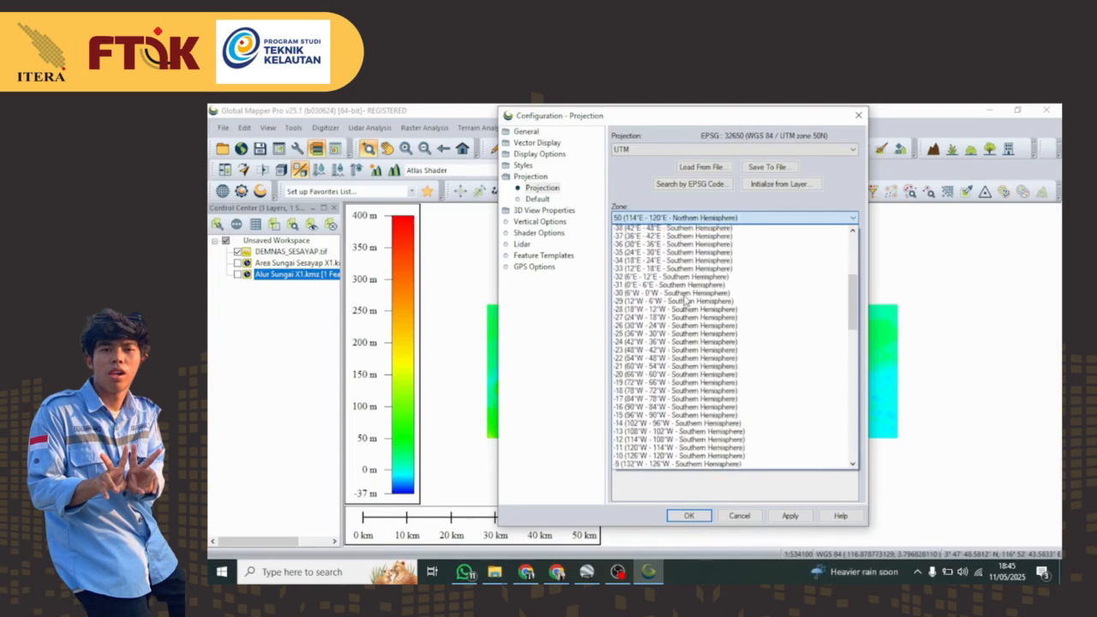
{"action": "left_click", "coordinate": [651, 286]}
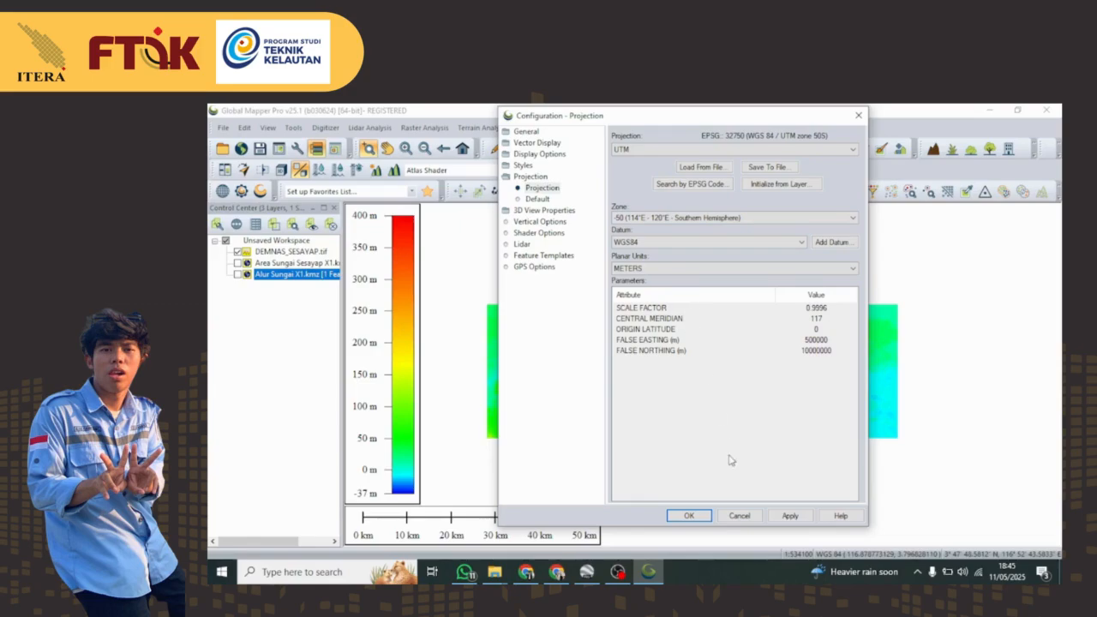
{"action": "left_click", "coordinate": [790, 516]}
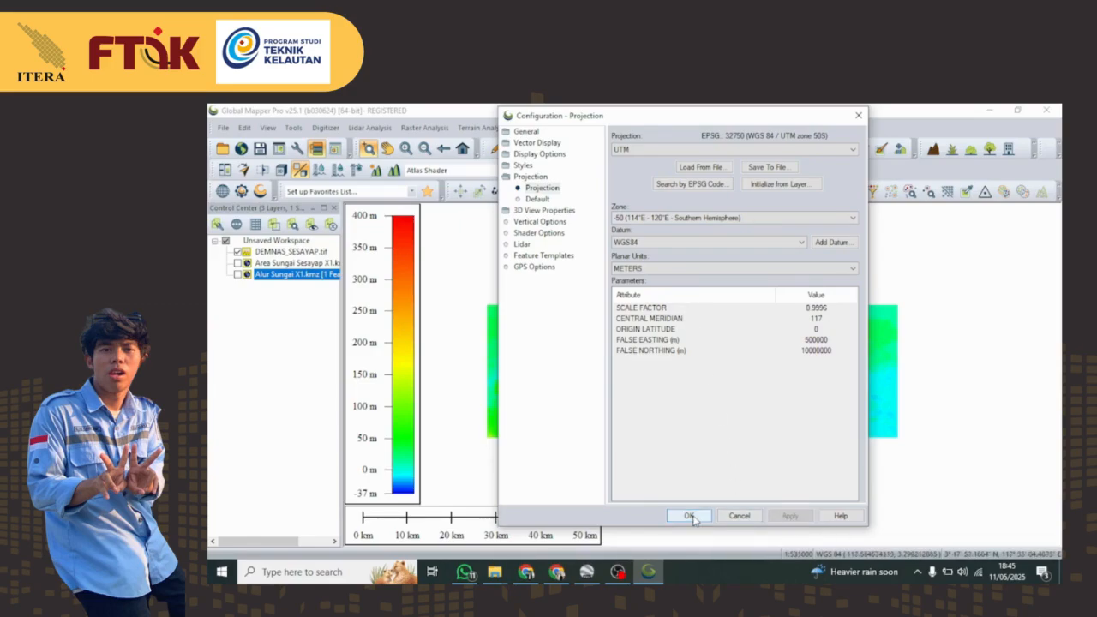
{"action": "left_click", "coordinate": [693, 515]}
- Set up a GeoTIFF export with 32-bit floating point elevation samples, vertical units in meters and a PRJ file
{"action": "left_click", "coordinate": [583, 128]}
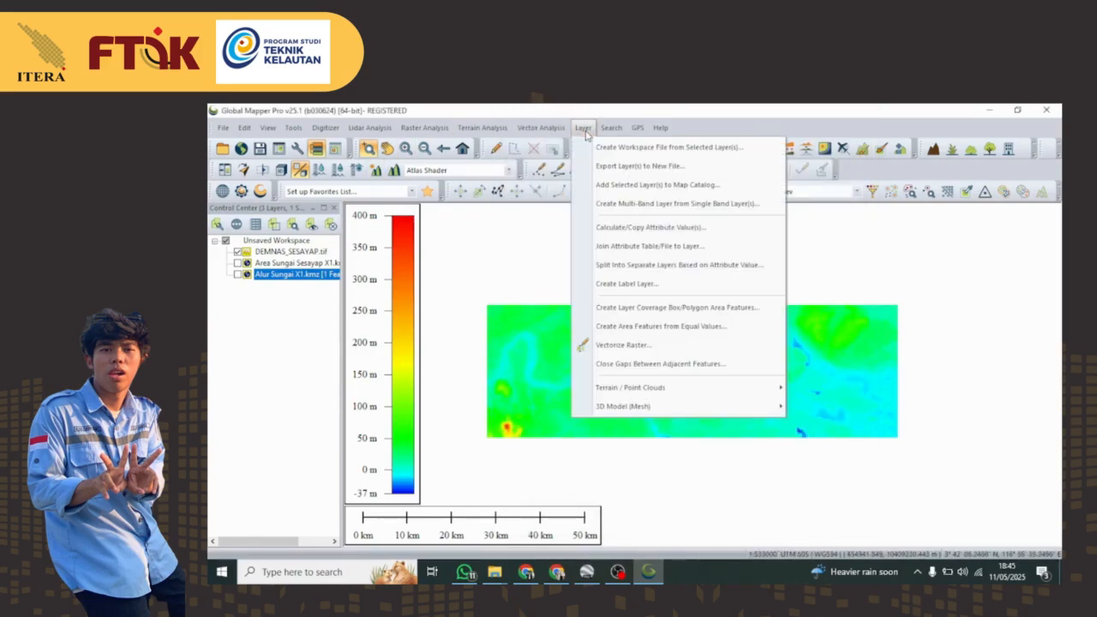
{"action": "left_click", "coordinate": [639, 166]}
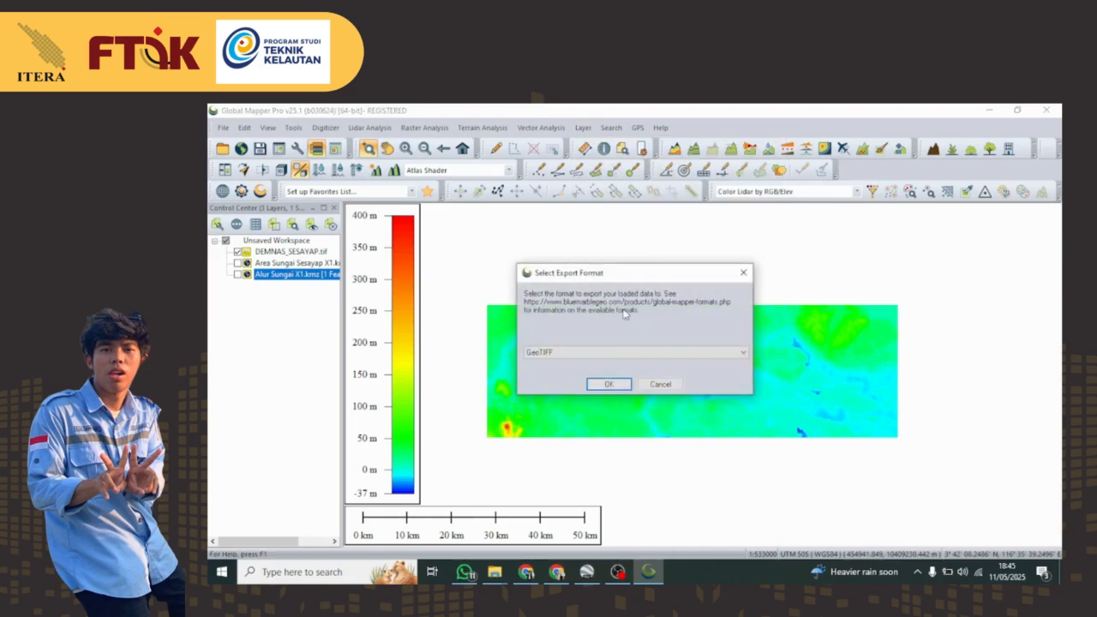
{"action": "left_click", "coordinate": [605, 381]}
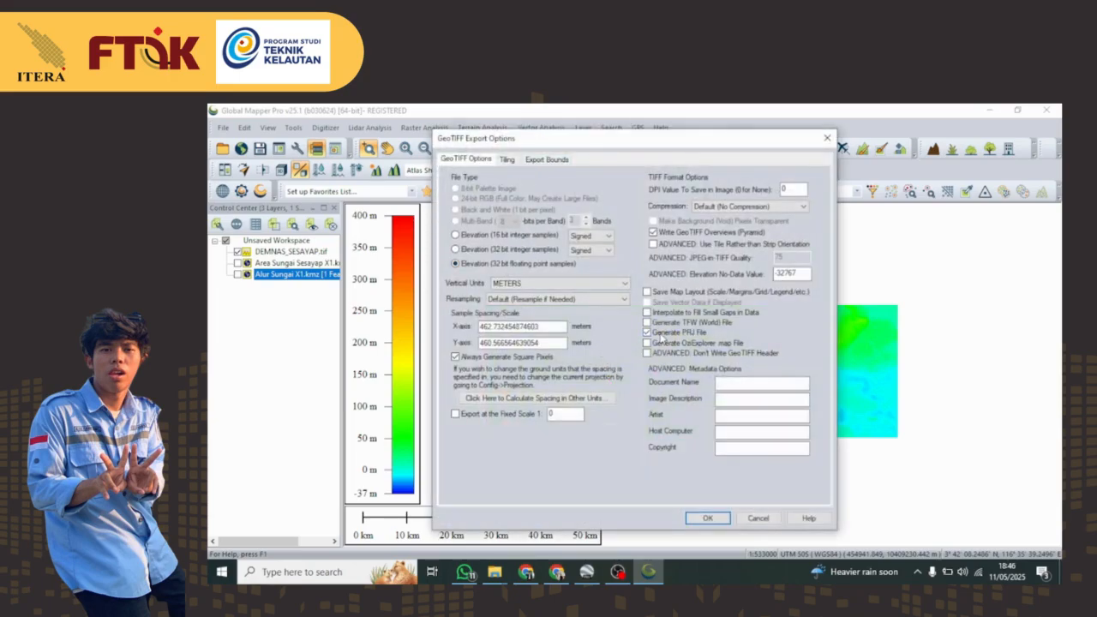
{"action": "left_click", "coordinate": [714, 521]}
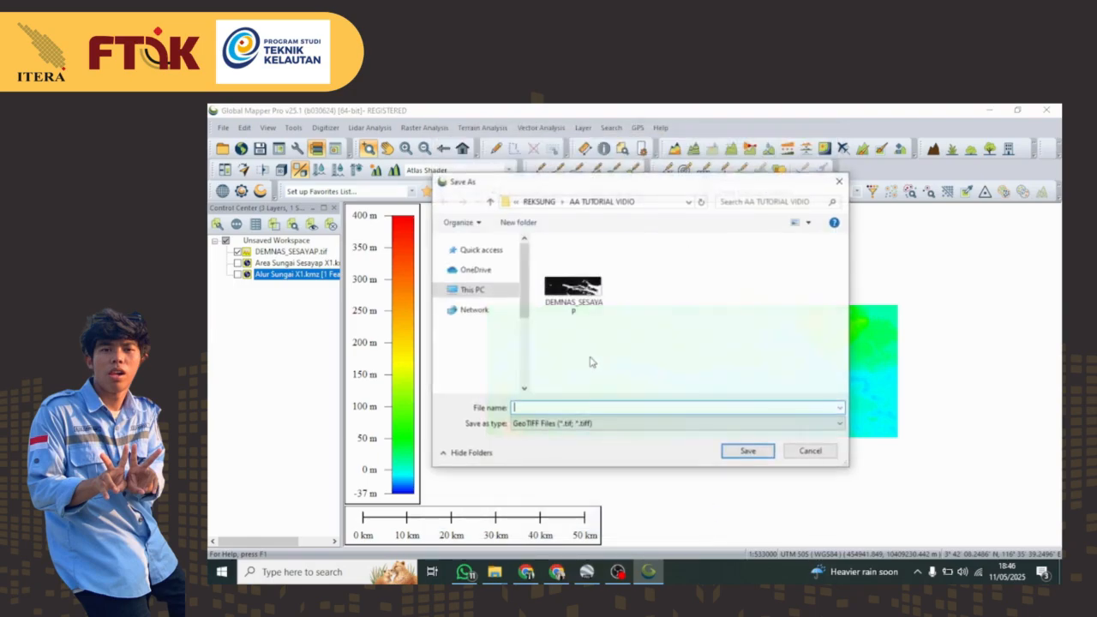
- Save the GeoTIFF as Raster Sungai Sesayap_UTM in the REKSUNG folder's AA TUTORIAL VIDIO subfolder
{"action": "left_click", "coordinate": [544, 206]}
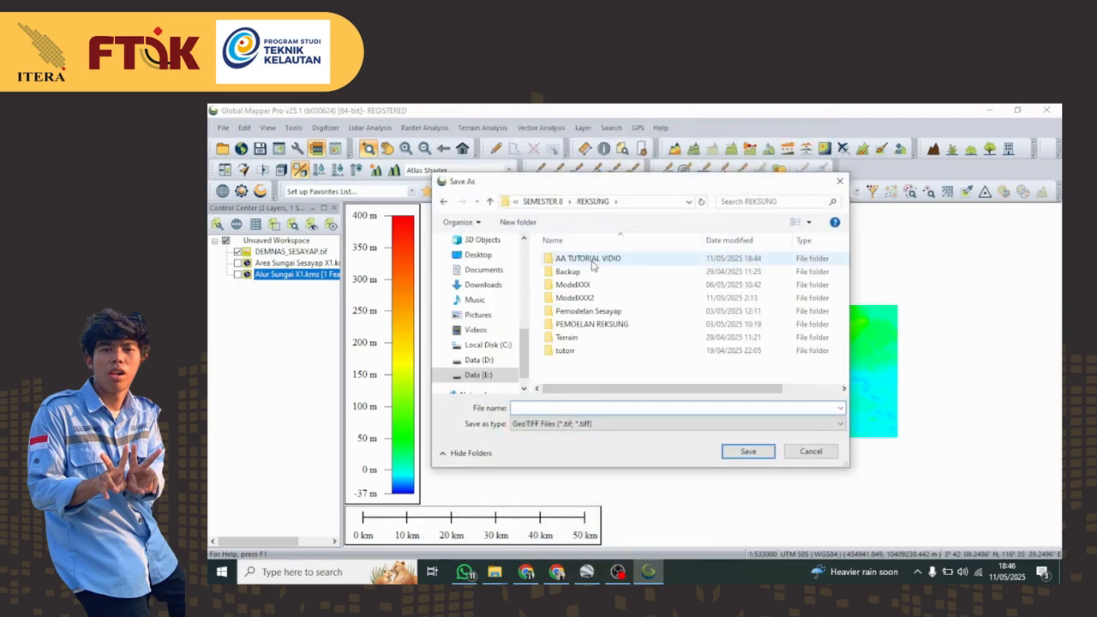
{"action": "left_click", "coordinate": [542, 202]}
{"action": "double_click", "coordinate": [571, 298]}
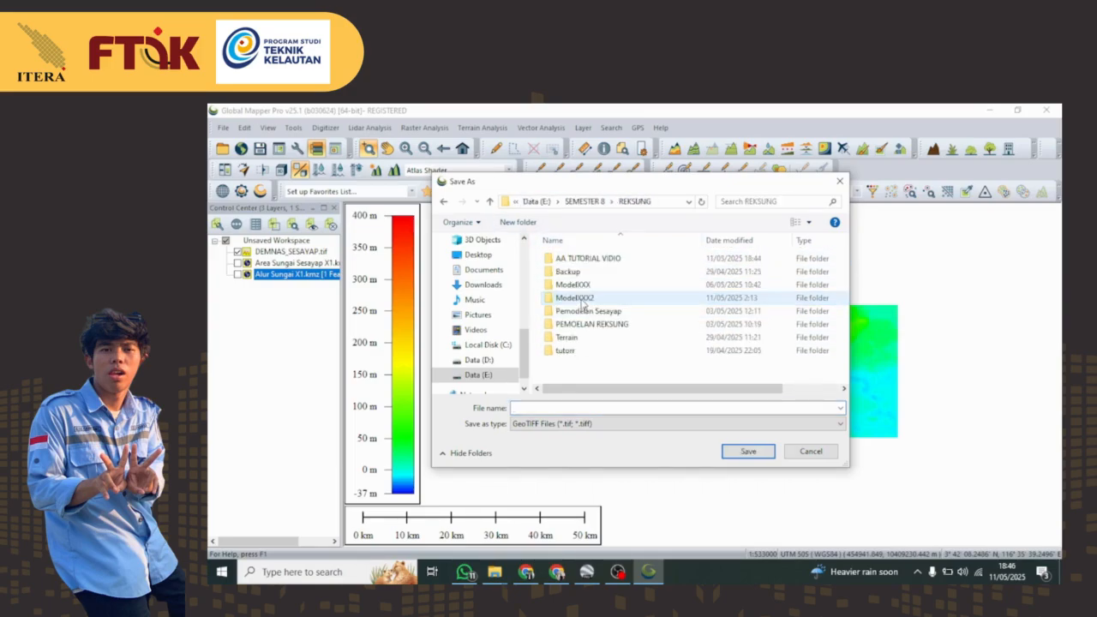
{"action": "double_click", "coordinate": [574, 258]}
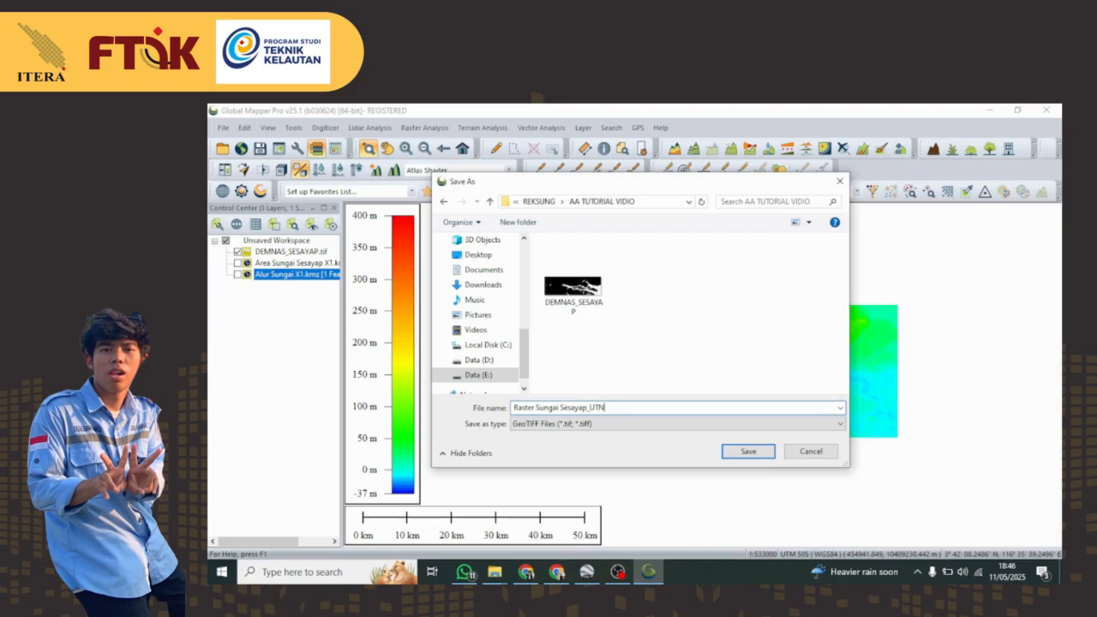
{"action": "left_click", "coordinate": [747, 450]}
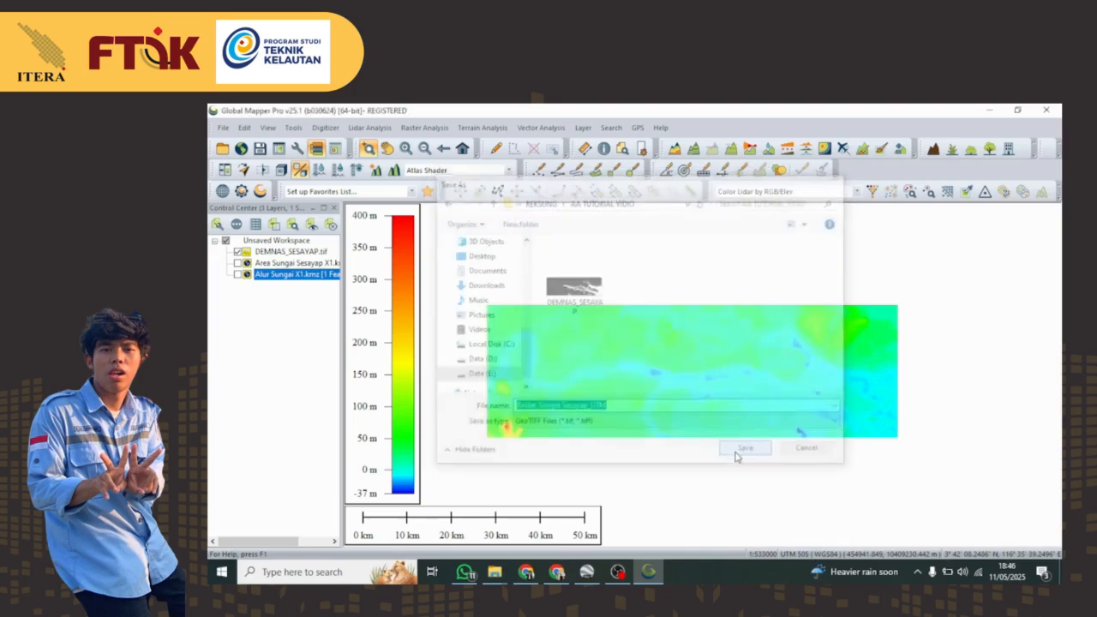
- Show only the Area Sungai Sesayap X1 layer and select its area polygon with the Digitizer tool
{"action": "left_click", "coordinate": [237, 251]}
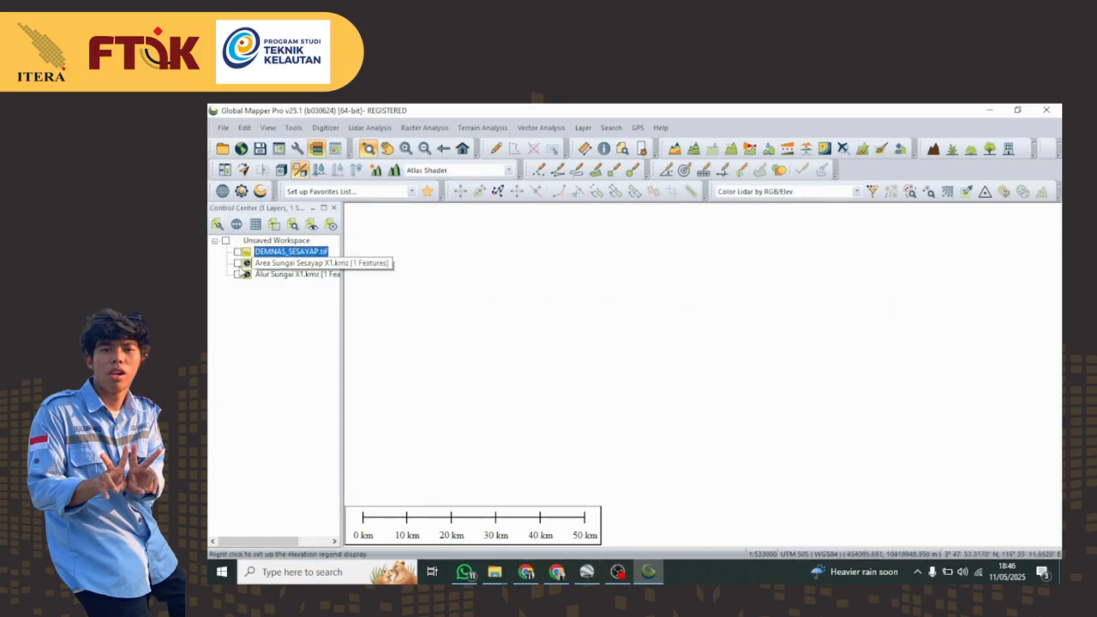
{"action": "left_click", "coordinate": [237, 263]}
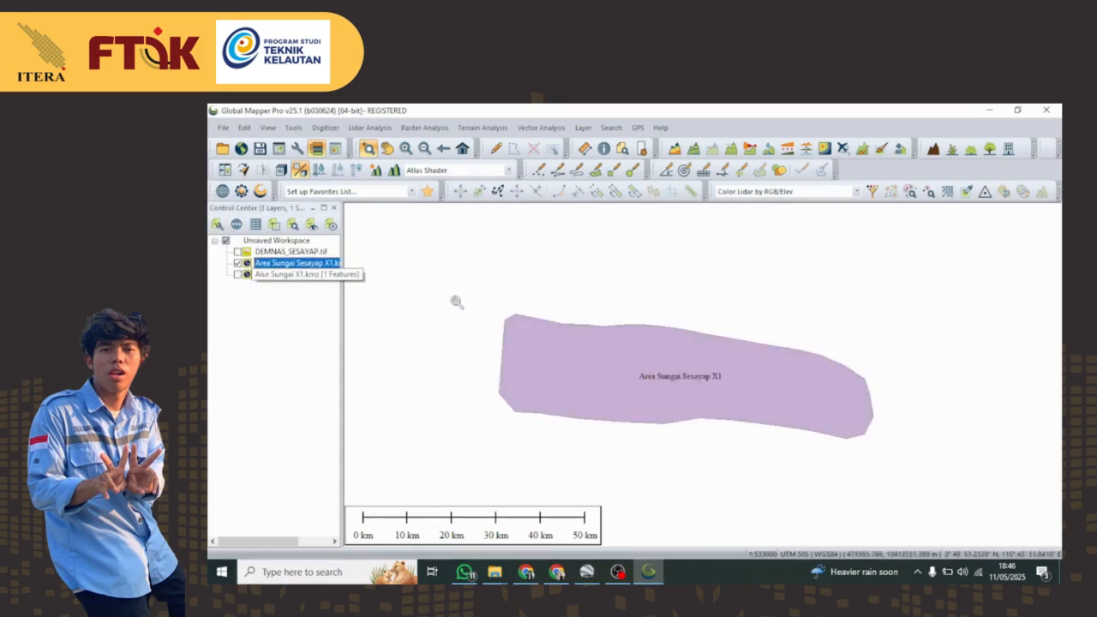
{"action": "left_click", "coordinate": [497, 150]}
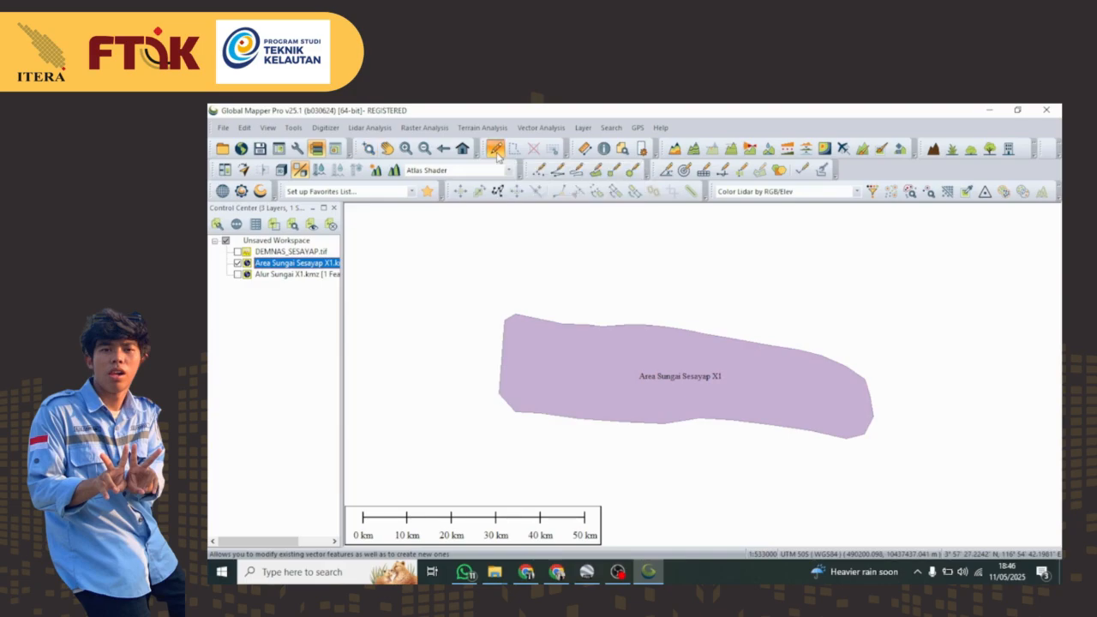
{"action": "left_click", "coordinate": [596, 370]}
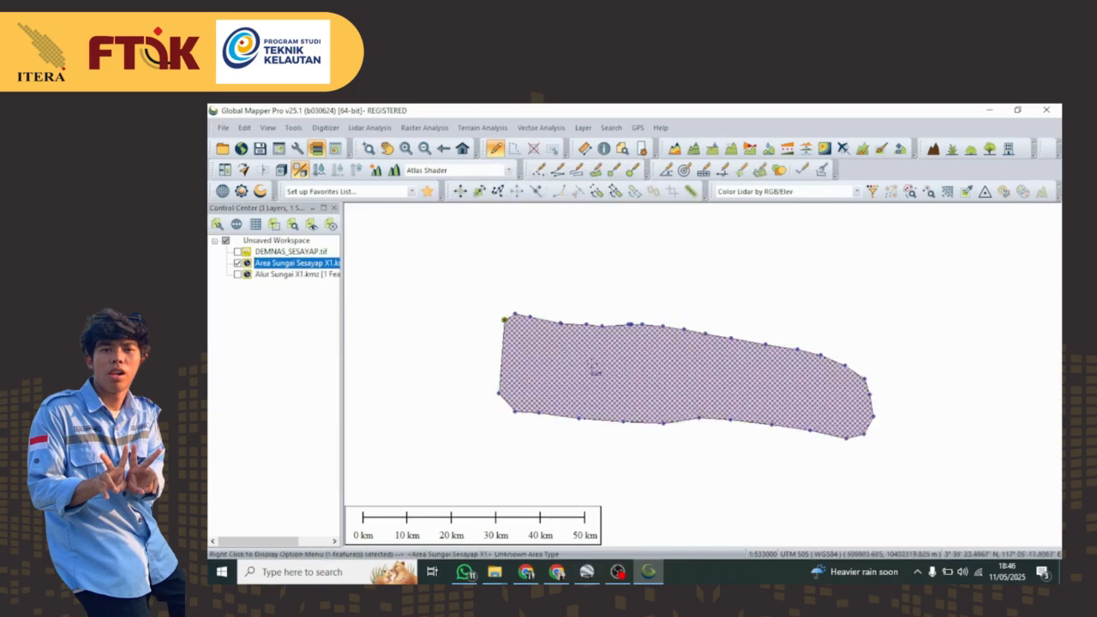
- Start a Shapefile export of the Area Sungai Sesayap X1 layer with area export enabled
{"action": "left_click", "coordinate": [583, 129]}
{"action": "left_click", "coordinate": [607, 167]}
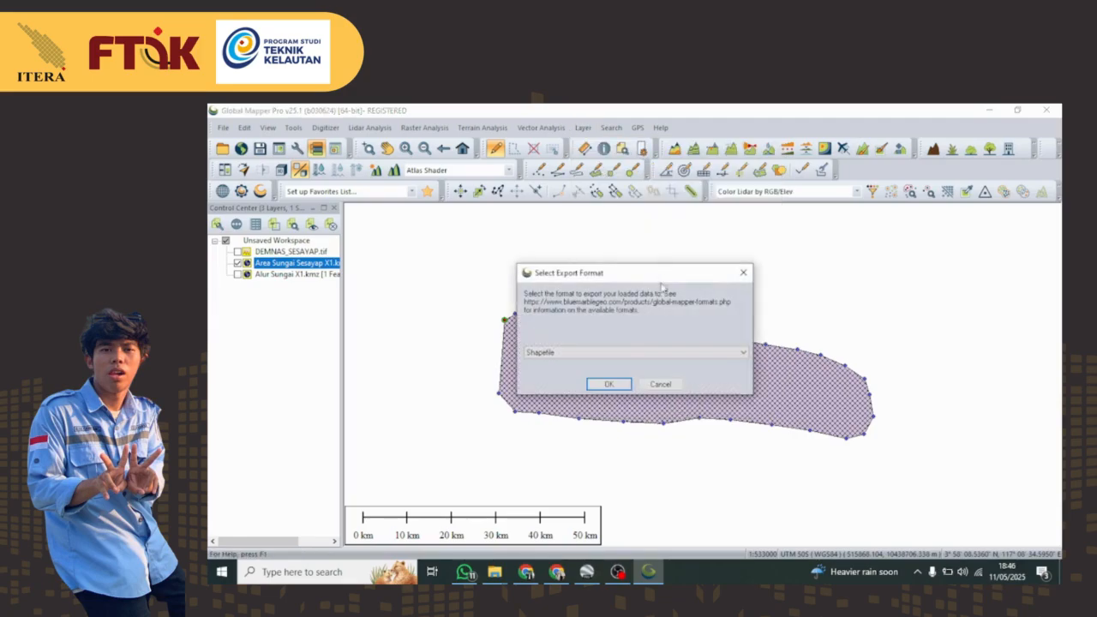
{"action": "left_click", "coordinate": [608, 384]}
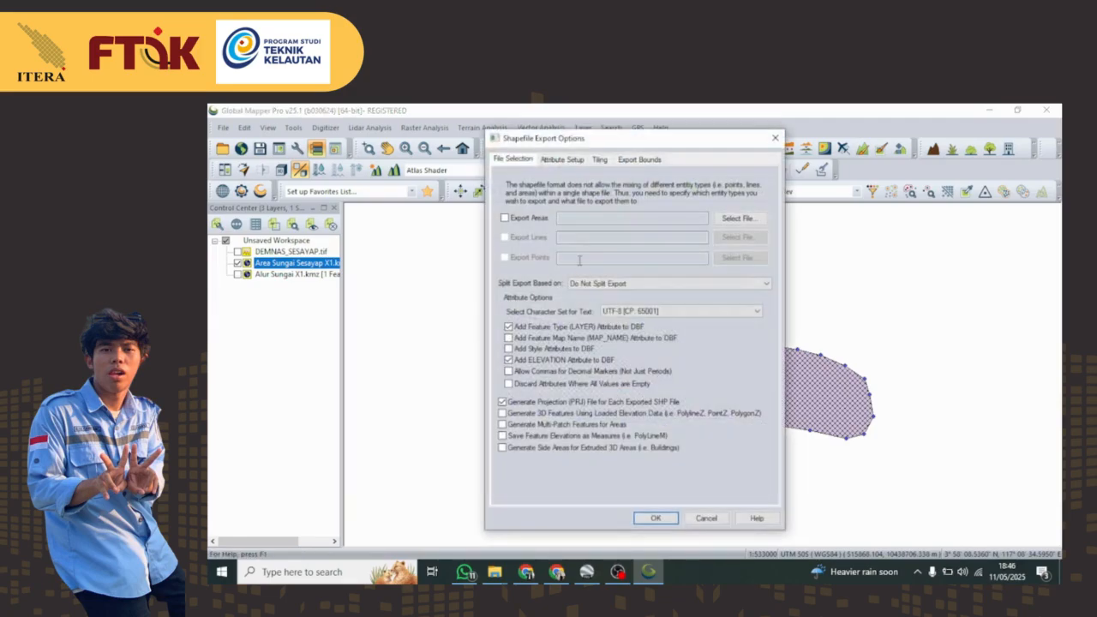
{"action": "left_click", "coordinate": [527, 219]}
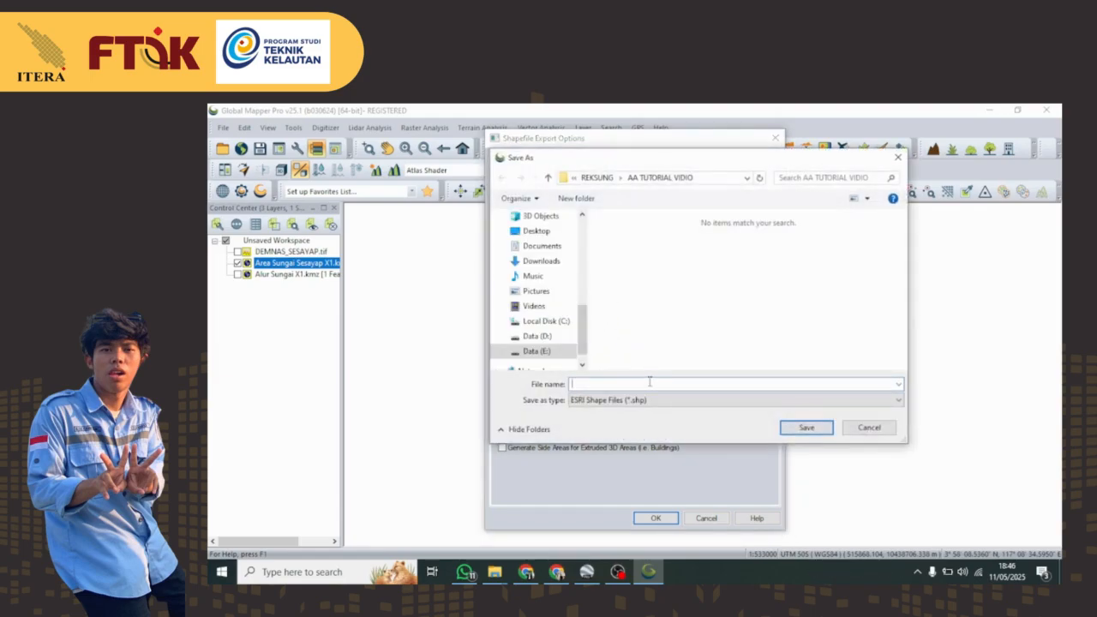
- Name the area shapefile Area sungai 11 in the AA TUTORIAL VIDIO folder and run the export with a PRJ file
{"action": "type", "text": "area"}
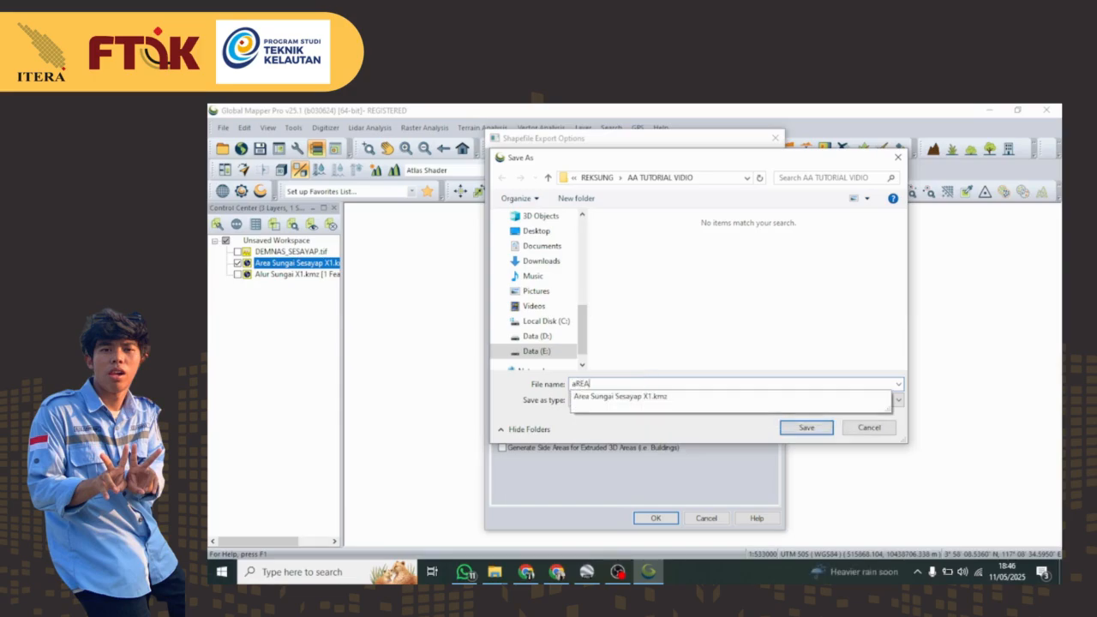
{"action": "key", "text": "BackSpace"}
{"action": "key", "text": "BackSpace"}
{"action": "key", "text": "BackSpace"}
{"action": "key", "text": "BackSpace"}
{"action": "type", "text": "Area sungai"}
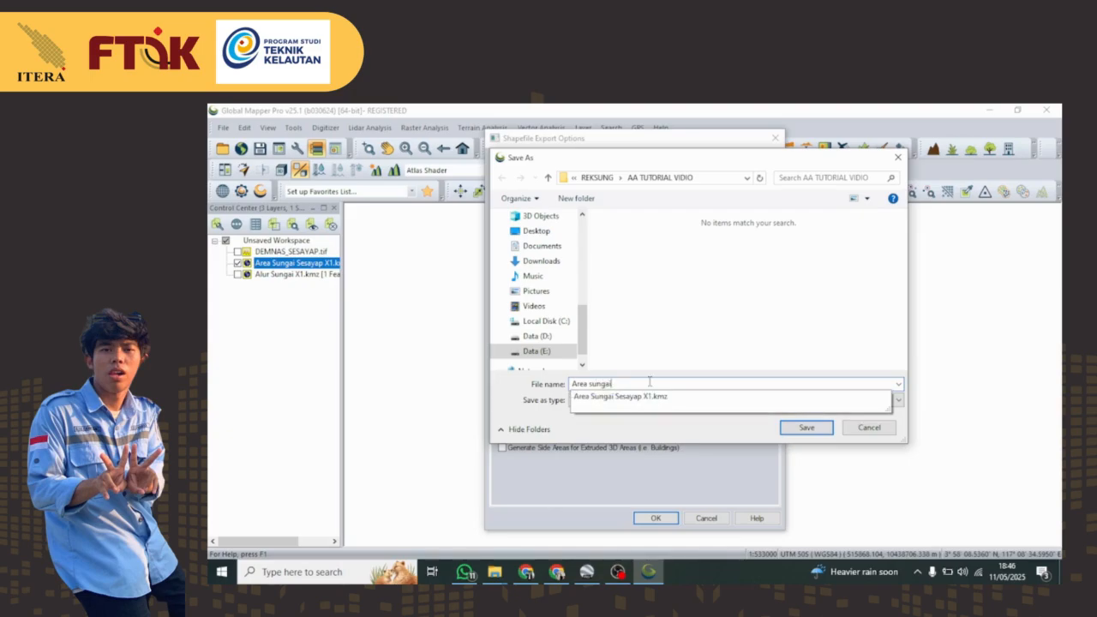
{"action": "type", "text": " 1"}
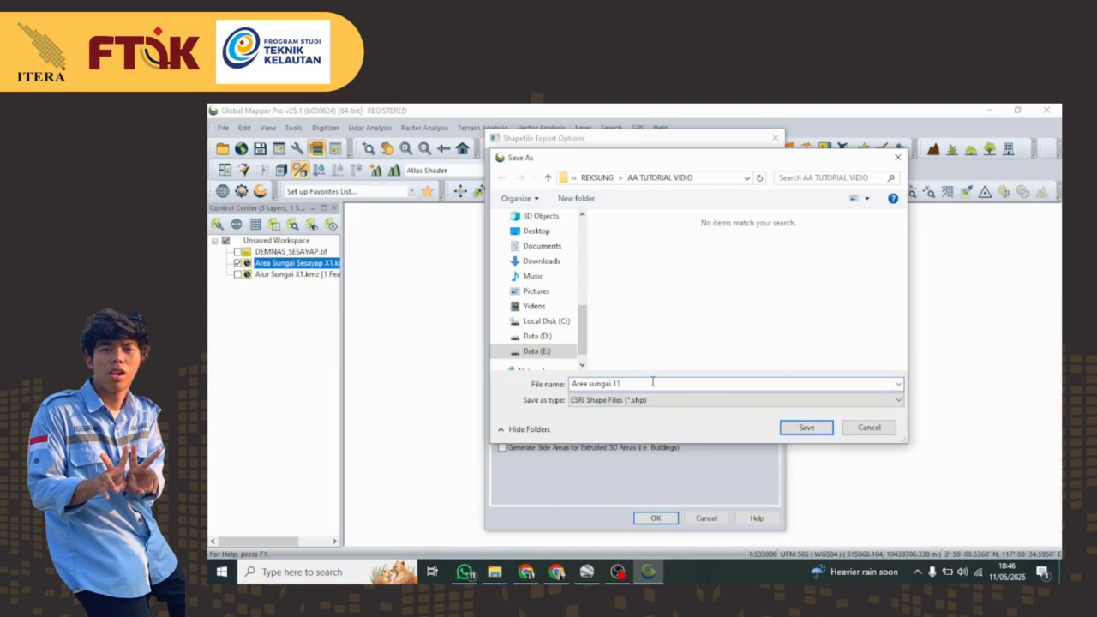
{"action": "type", "text": "1"}
{"action": "left_click", "coordinate": [806, 426]}
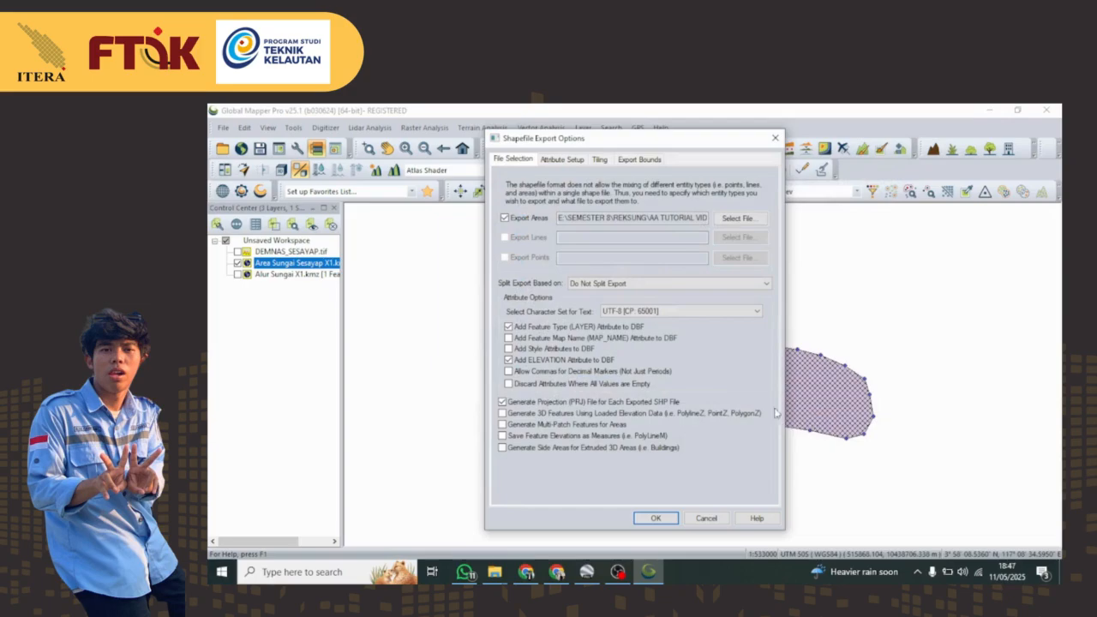
{"action": "left_click", "coordinate": [655, 519]}
- Show only the Alur Sungai X1 river path layer and start exporting it as a Shapefile
{"action": "left_click", "coordinate": [237, 263]}
{"action": "left_click", "coordinate": [238, 275]}
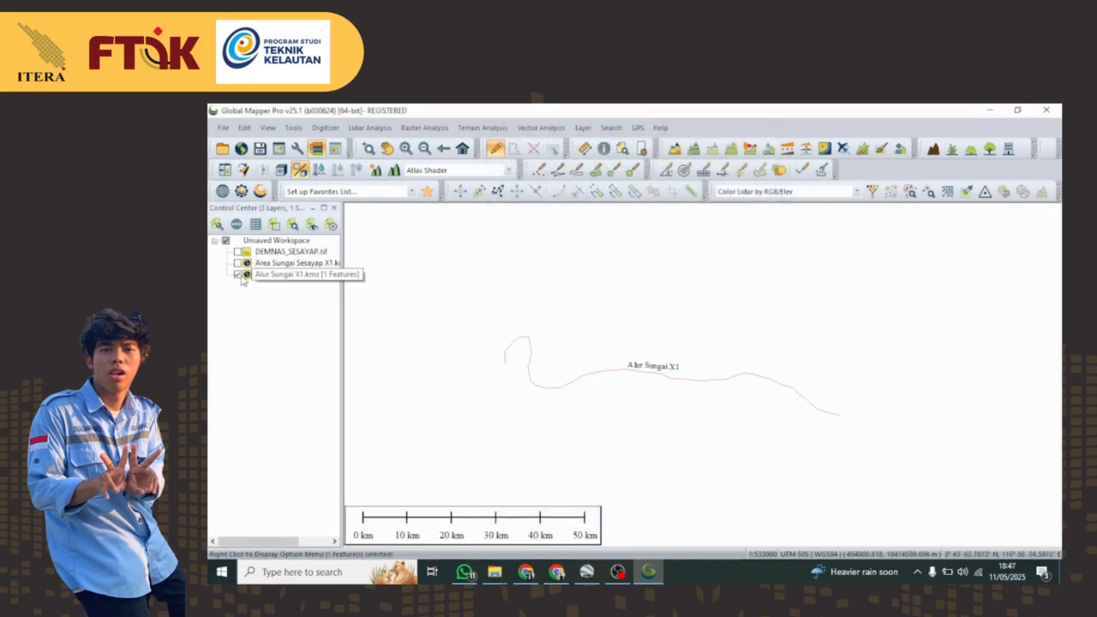
{"action": "left_click", "coordinate": [266, 275]}
{"action": "left_click", "coordinate": [582, 127]}
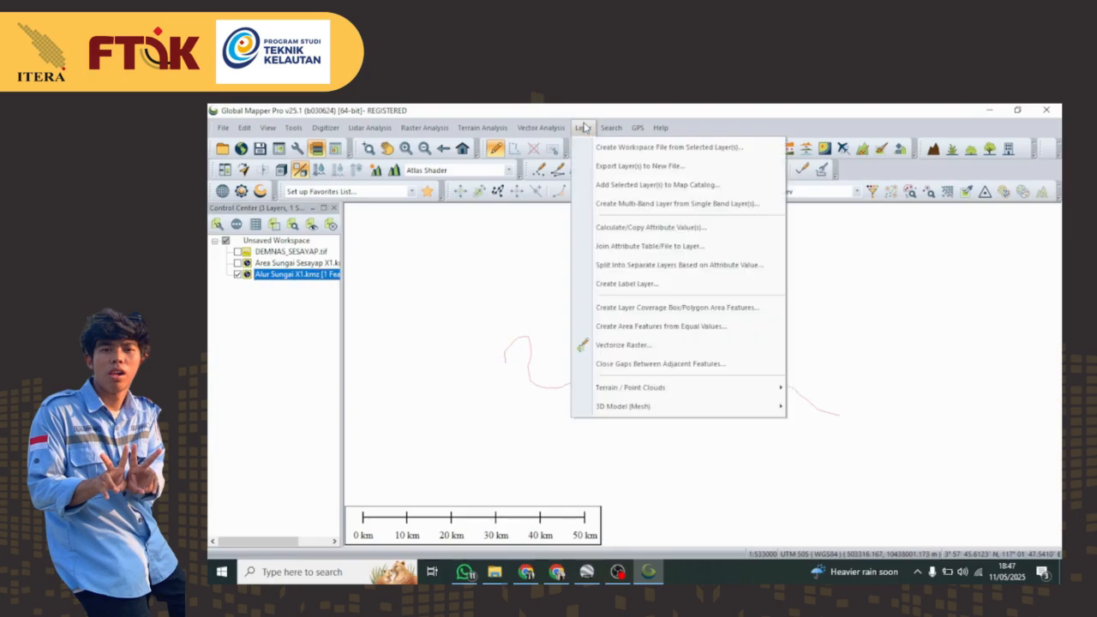
{"action": "left_click", "coordinate": [608, 165]}
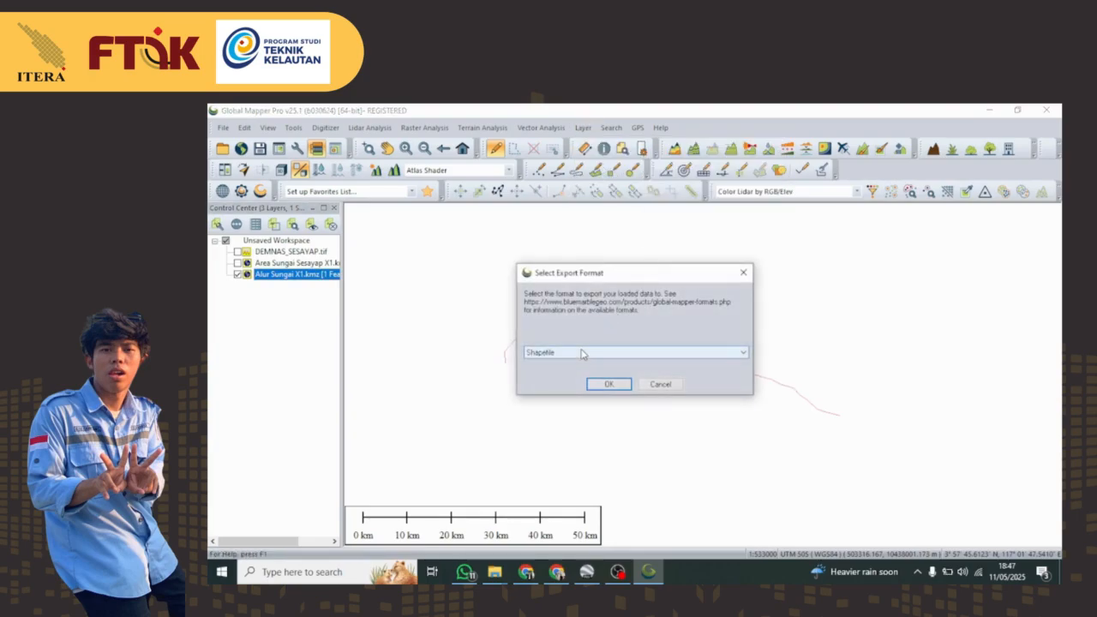
{"action": "left_click", "coordinate": [608, 384]}
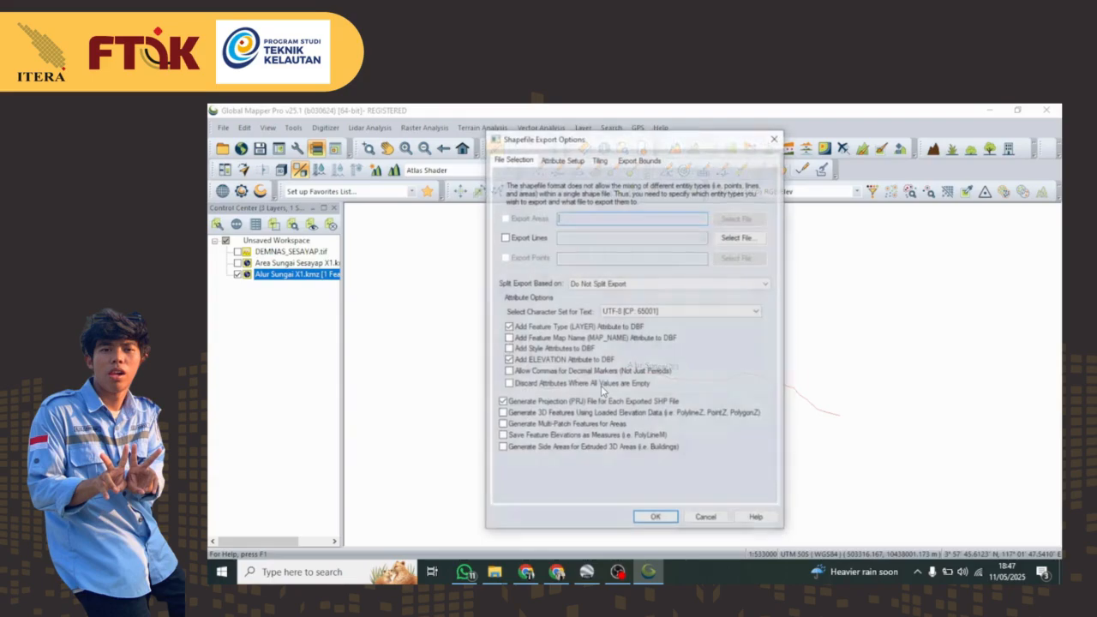
- Enable line export and name the river path shapefile Alur sungai sesayap 11 in the AA TUTORIAL VIDIO folder
{"action": "left_click", "coordinate": [504, 237]}
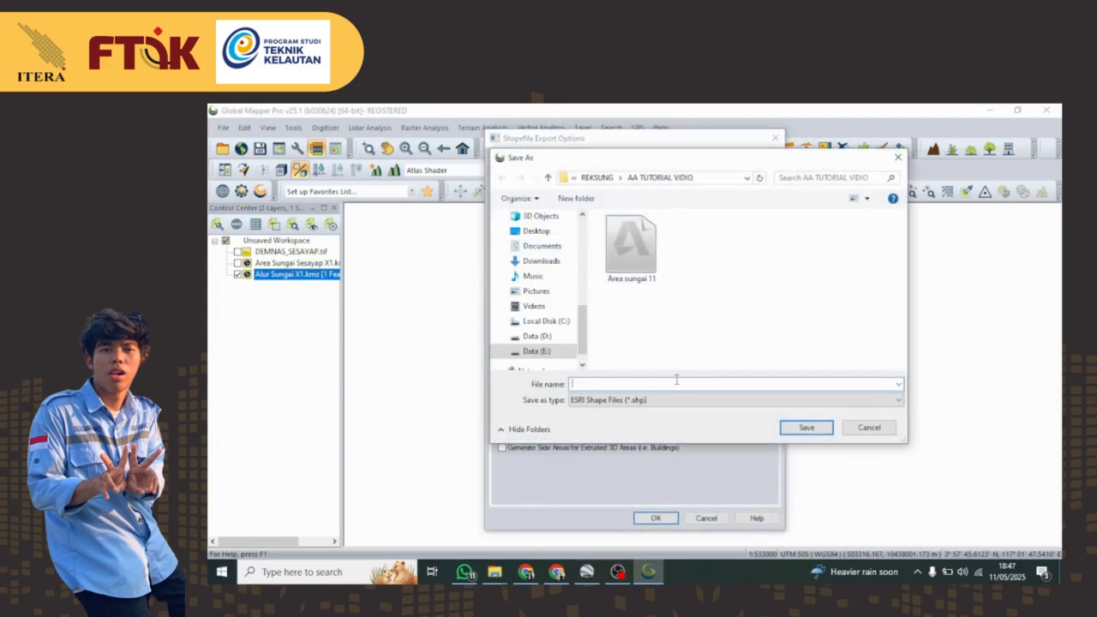
{"action": "type", "text": "Al"}
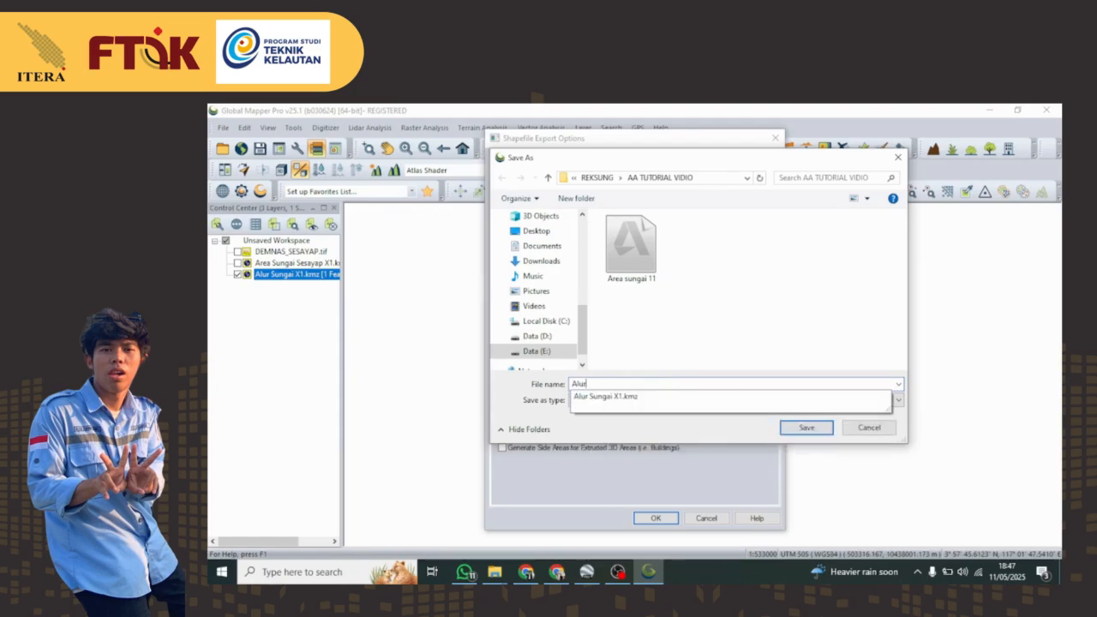
{"action": "type", "text": "ur"}
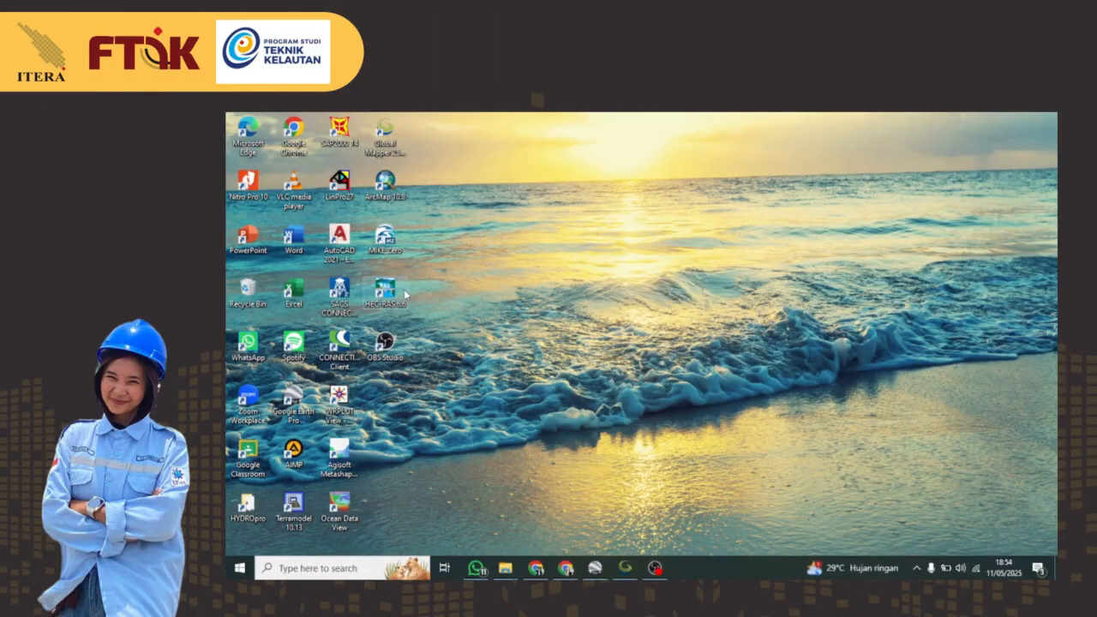
- Open HEC-RAS 6.6 and set the project units to System International (Metric System)
{"action": "double_click", "coordinate": [387, 293]}
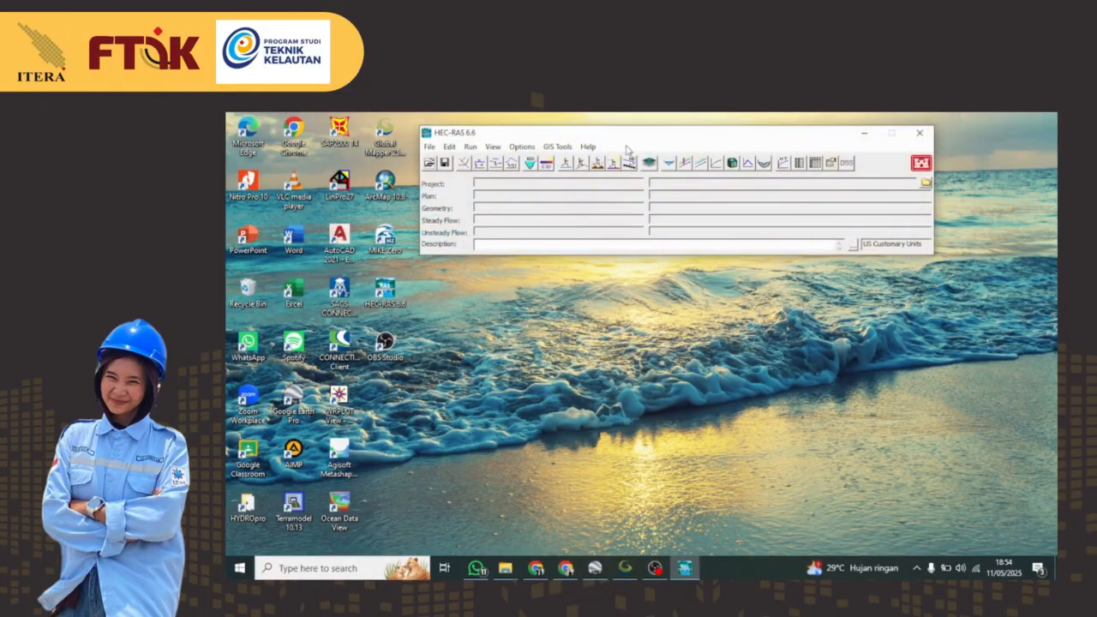
{"action": "left_click", "coordinate": [521, 146]}
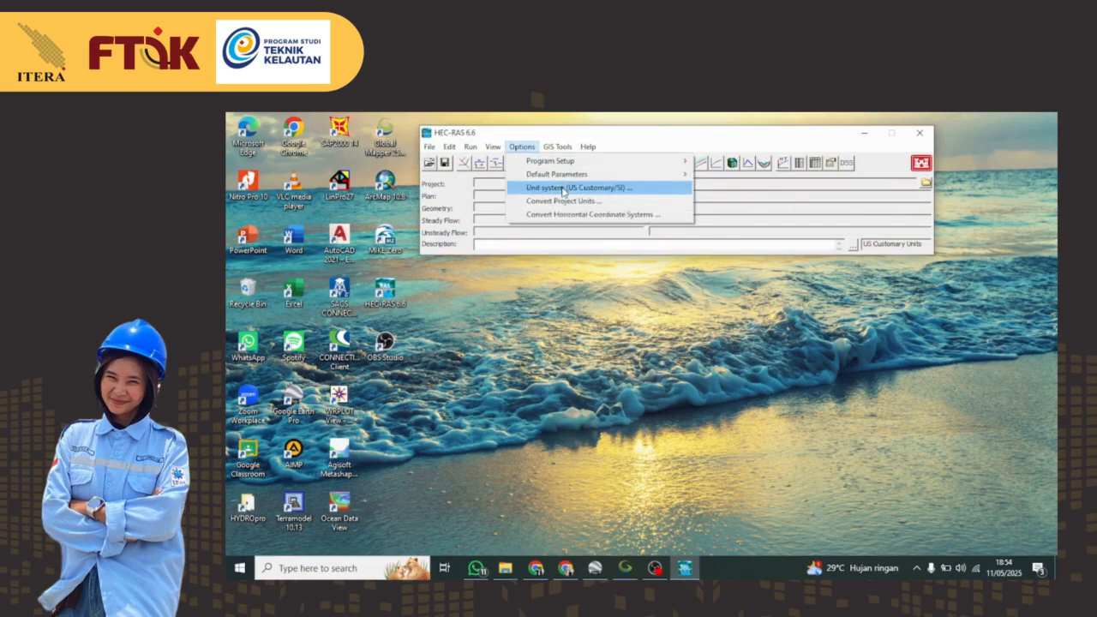
{"action": "left_click", "coordinate": [562, 187]}
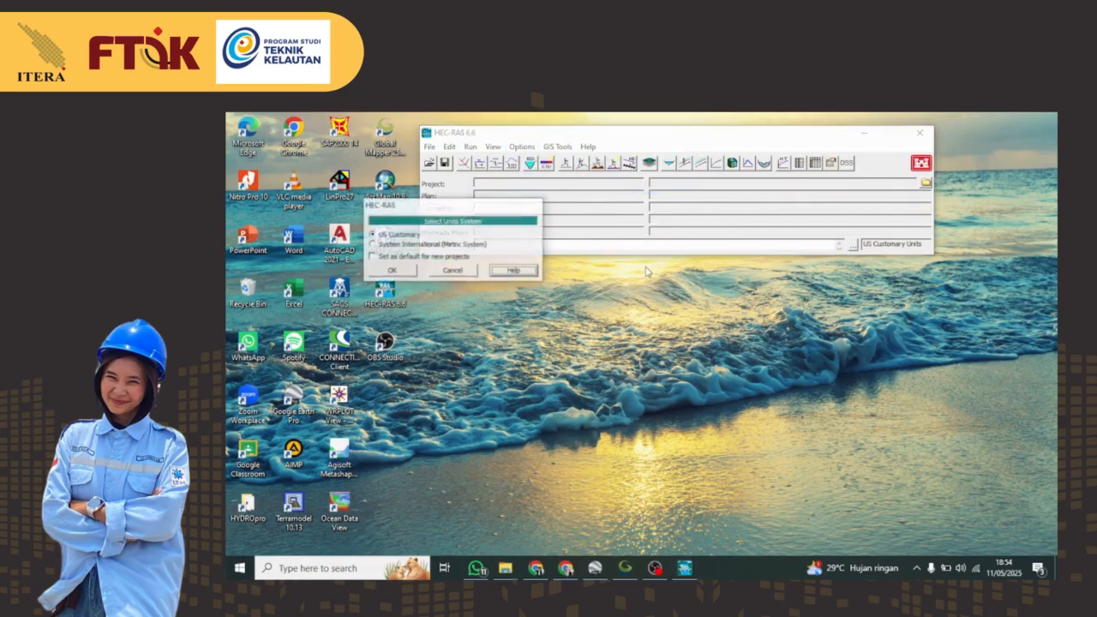
{"action": "left_click", "coordinate": [464, 245]}
{"action": "left_click", "coordinate": [407, 273]}
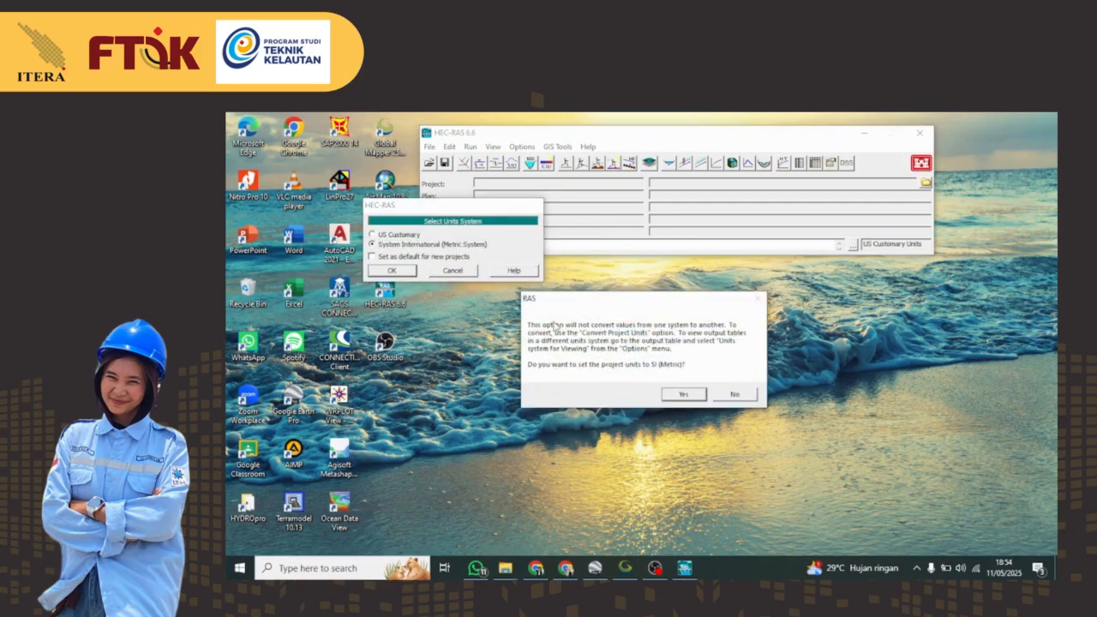
{"action": "left_click", "coordinate": [683, 395]}
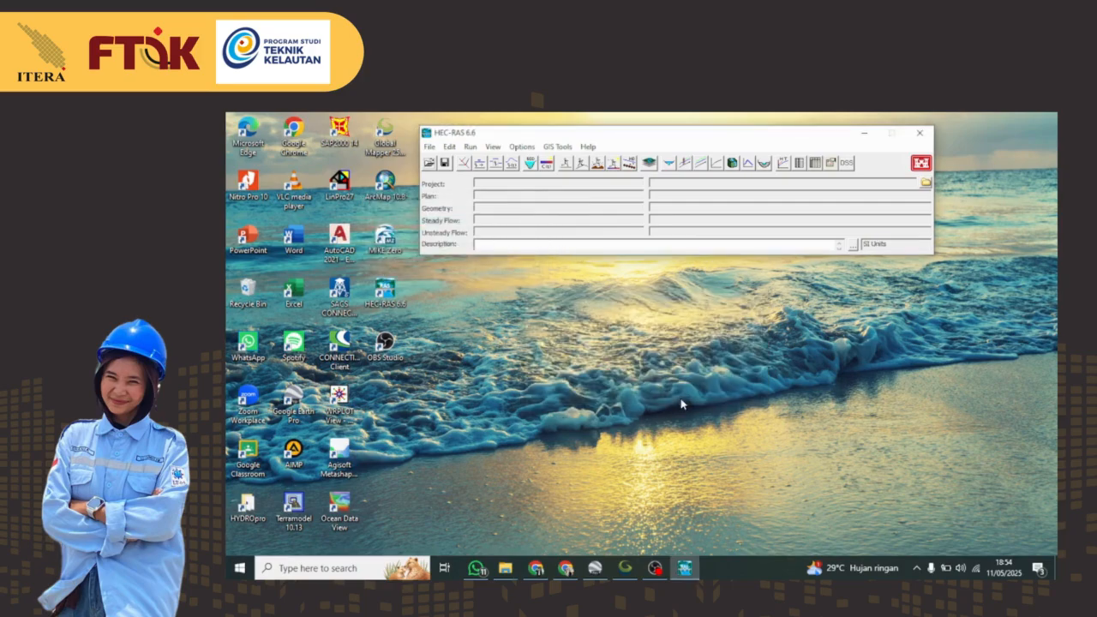
- Create a new project titled Pemodelan 11 in the e:\SEMESTER 8\REKSUNG\AA TUTORIAL VIDIO folder
{"action": "left_click", "coordinate": [433, 147]}
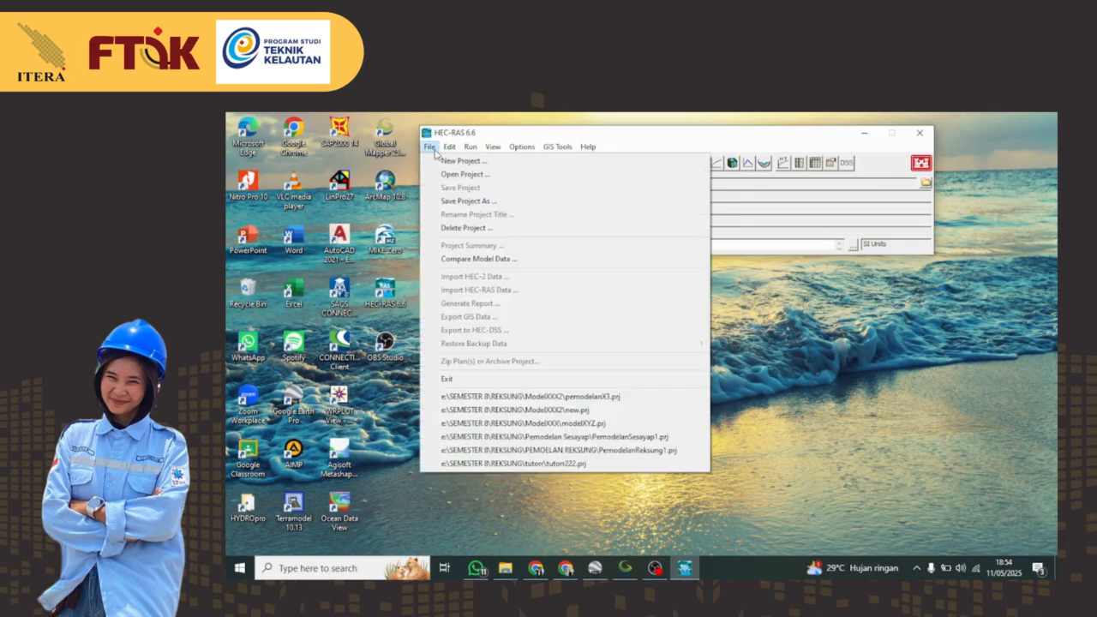
{"action": "left_click", "coordinate": [458, 161]}
{"action": "left_click", "coordinate": [744, 527]}
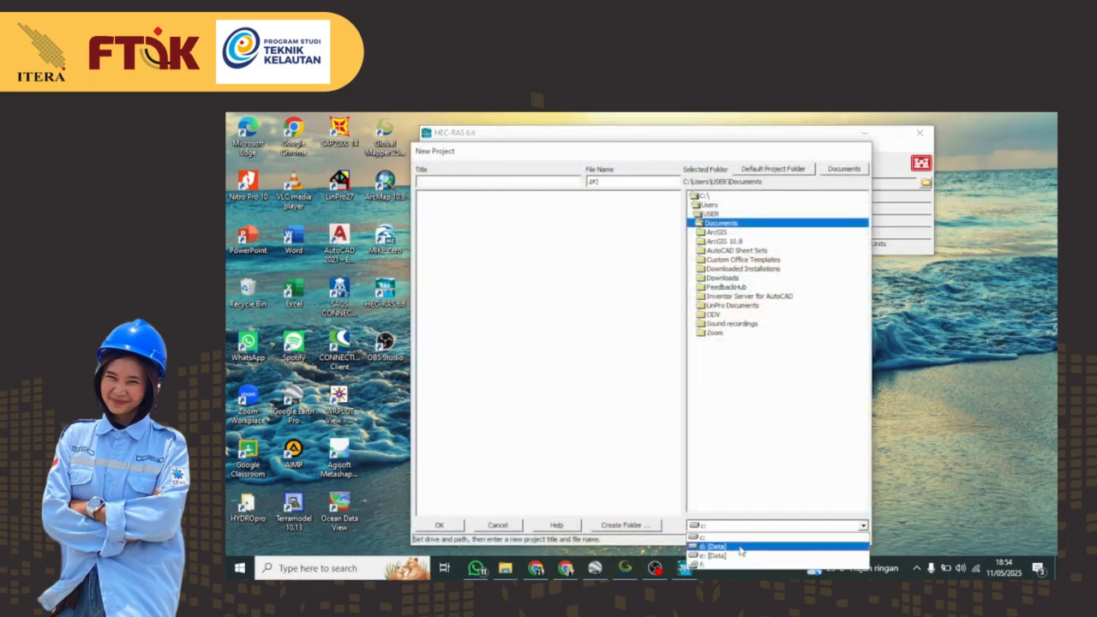
{"action": "left_click", "coordinate": [737, 557]}
{"action": "double_click", "coordinate": [727, 288]}
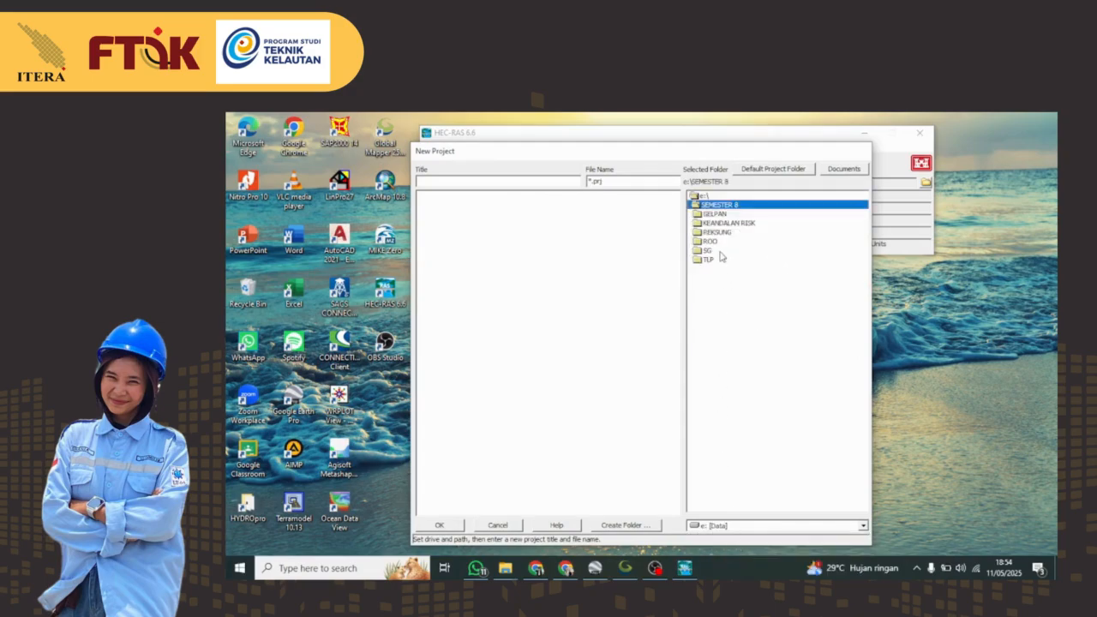
{"action": "double_click", "coordinate": [716, 232]}
{"action": "double_click", "coordinate": [718, 223]}
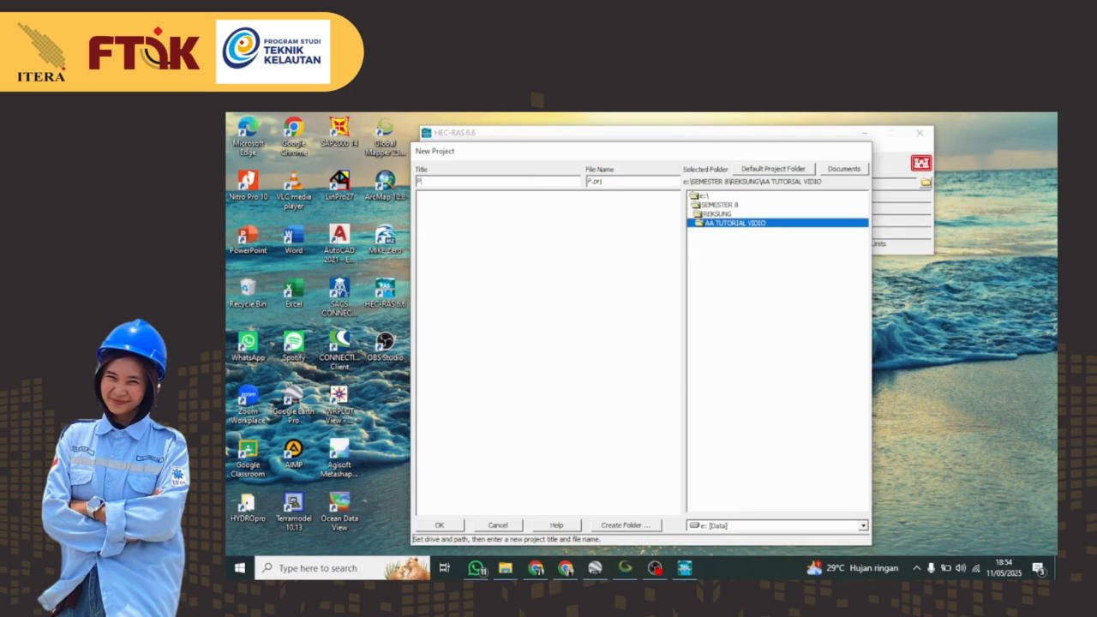
{"action": "type", "text": "Pemodelan 11"}
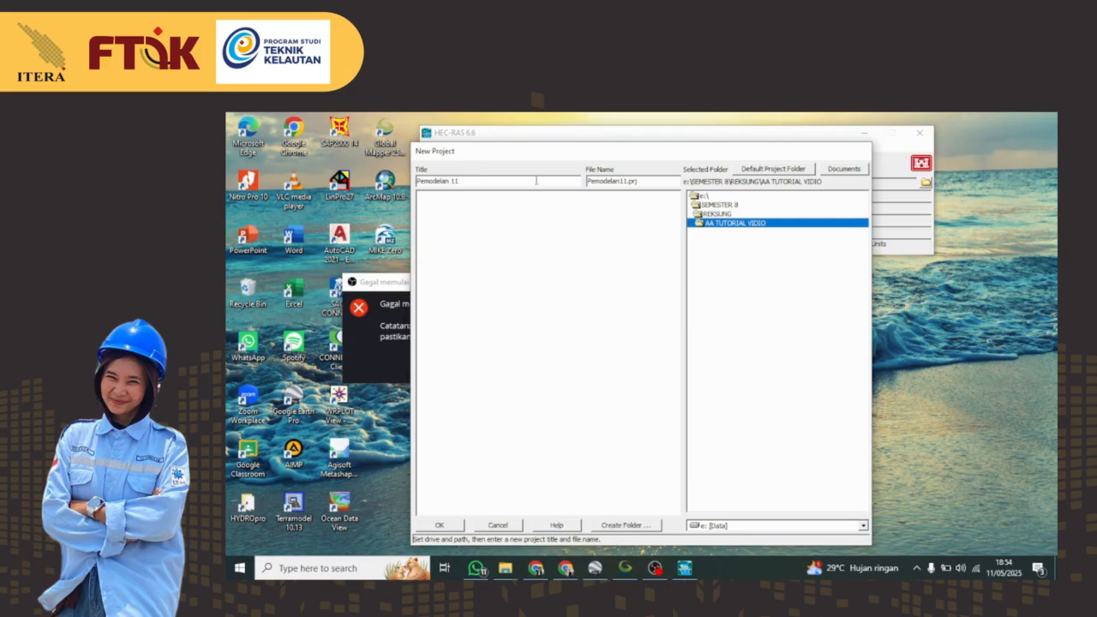
{"action": "left_click", "coordinate": [443, 524]}
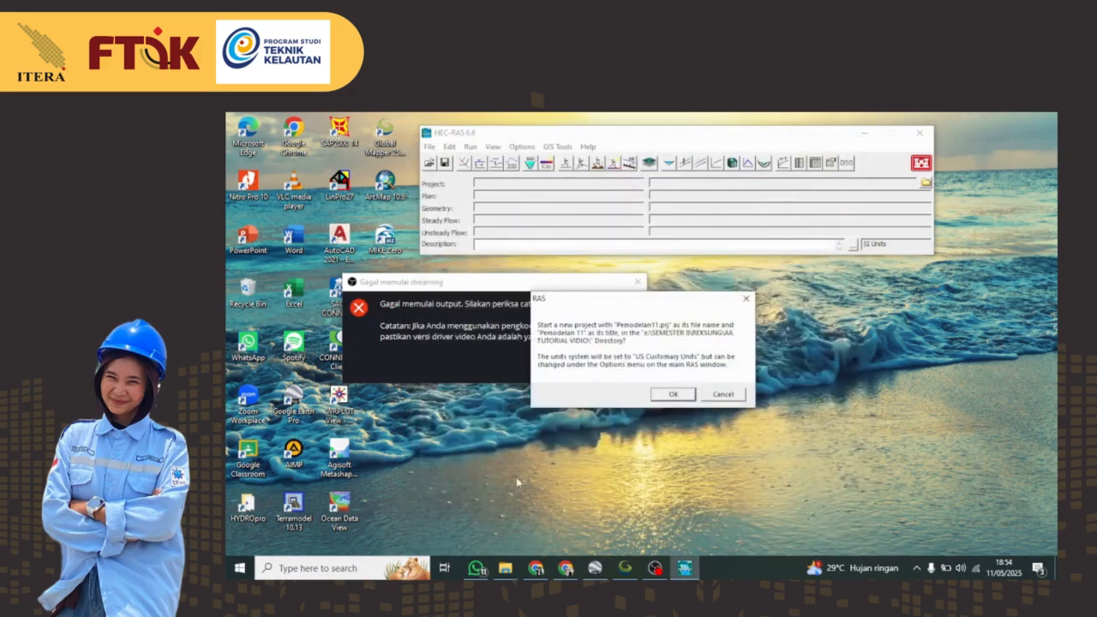
{"action": "left_click", "coordinate": [671, 394]}
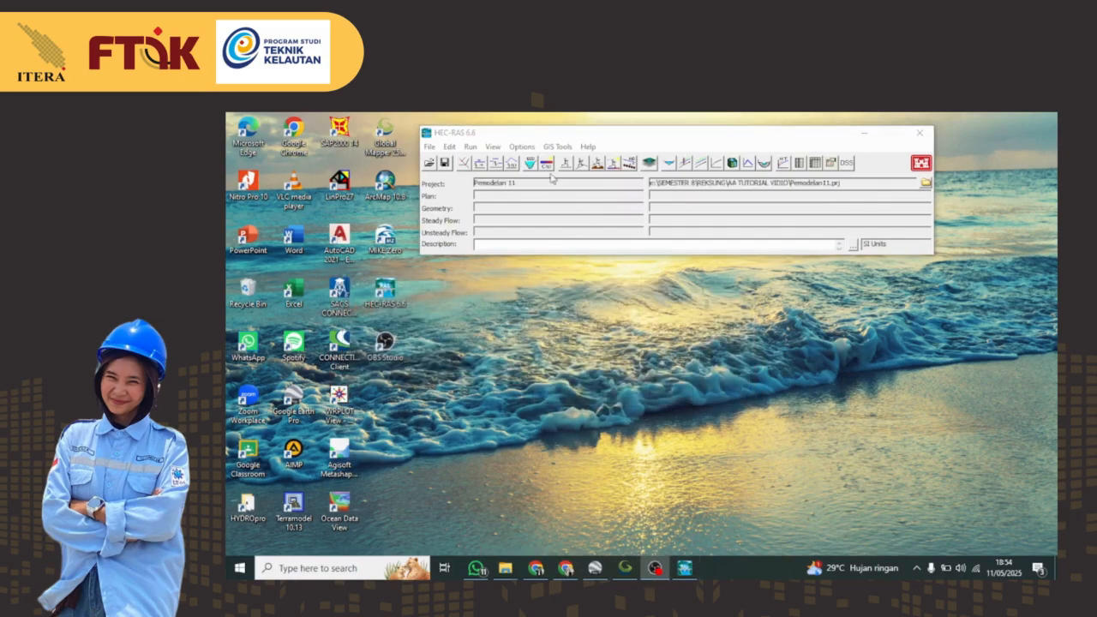
- Open RAS Mapper and set the project projection from Raster Sungai Sesayap_UTM.prj in the AA TUTORIAL VIDIO folder
{"action": "left_click", "coordinate": [649, 162]}
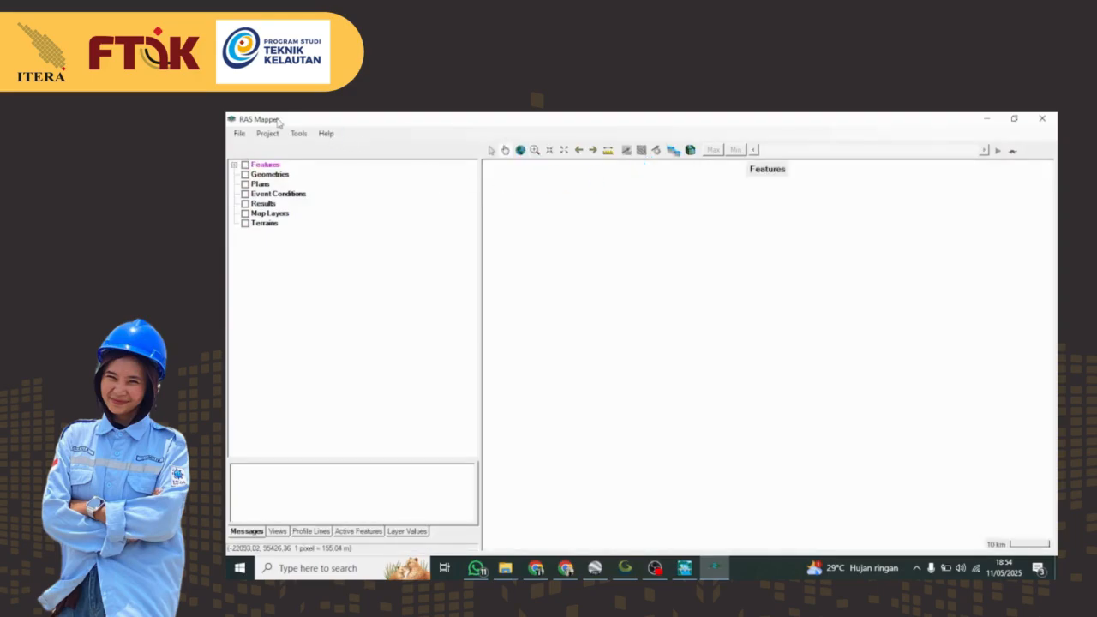
{"action": "left_click", "coordinate": [267, 134]}
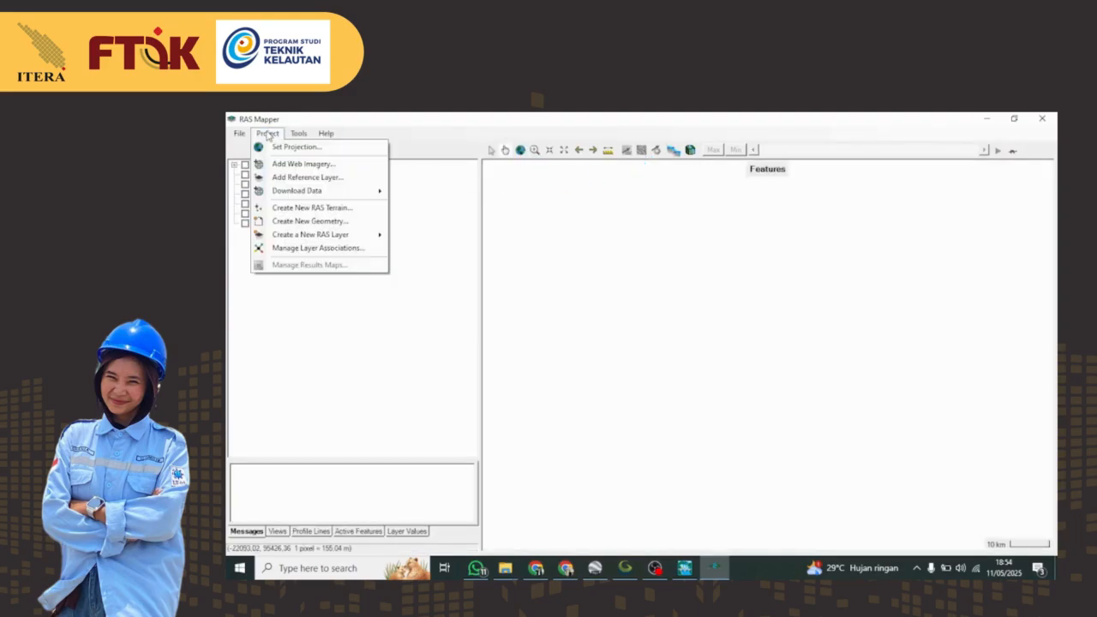
{"action": "left_click", "coordinate": [271, 148]}
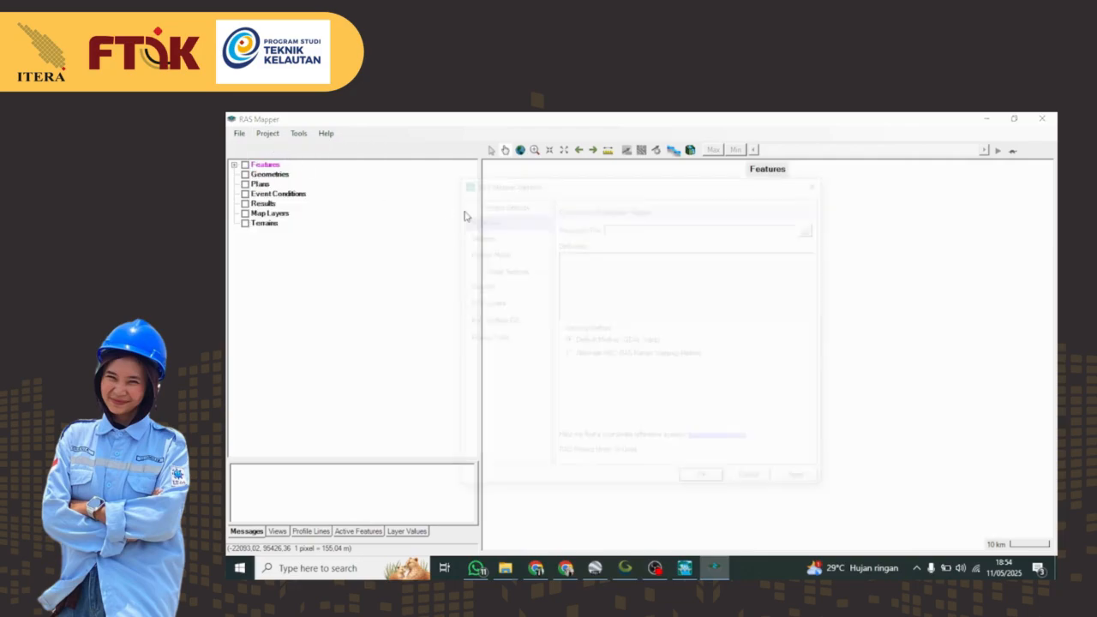
{"action": "left_click", "coordinate": [813, 228]}
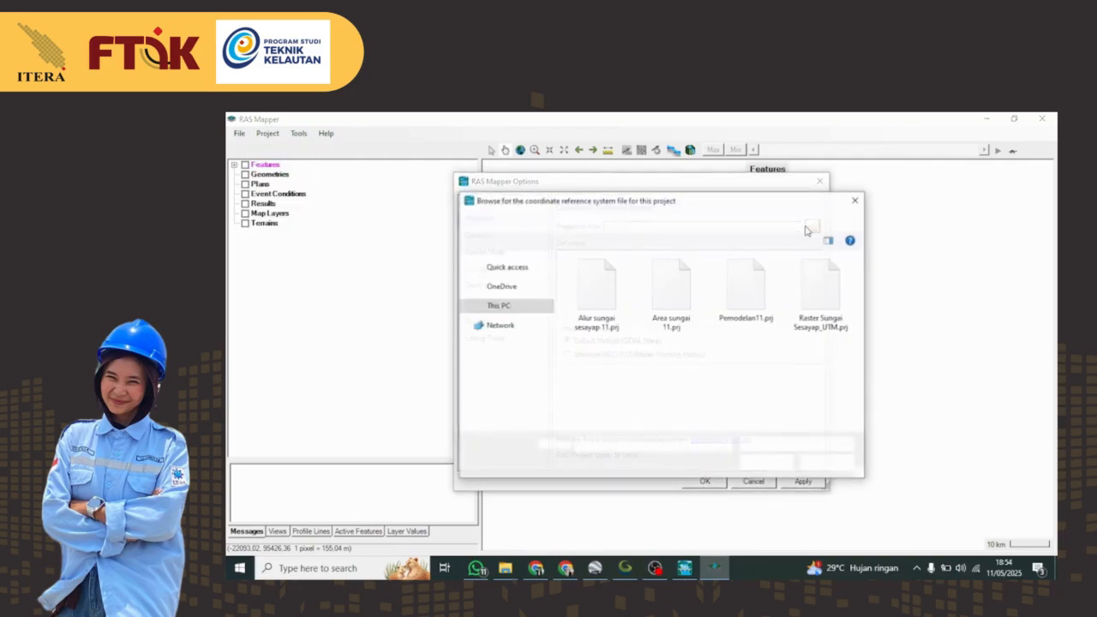
{"action": "left_click", "coordinate": [834, 321]}
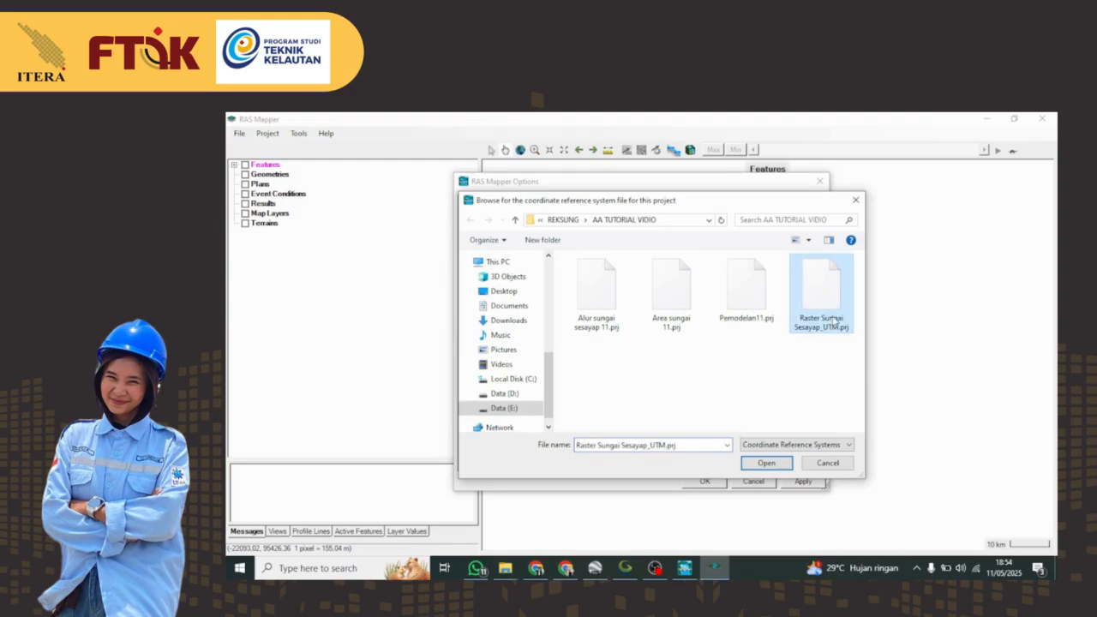
{"action": "left_click", "coordinate": [766, 463]}
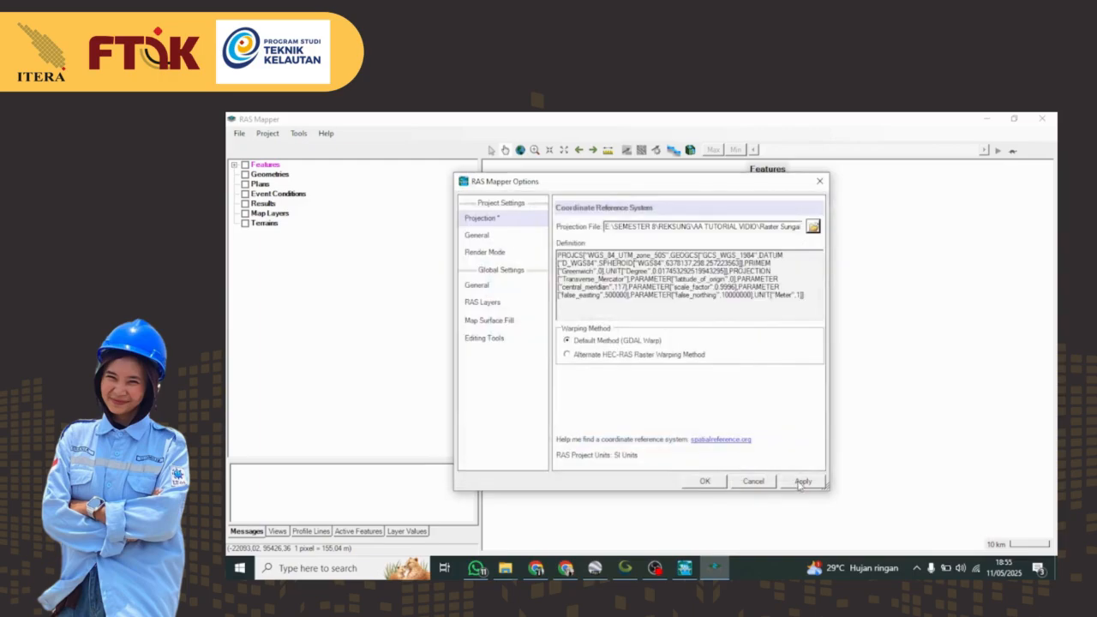
{"action": "left_click", "coordinate": [800, 483]}
{"action": "left_click", "coordinate": [708, 482]}
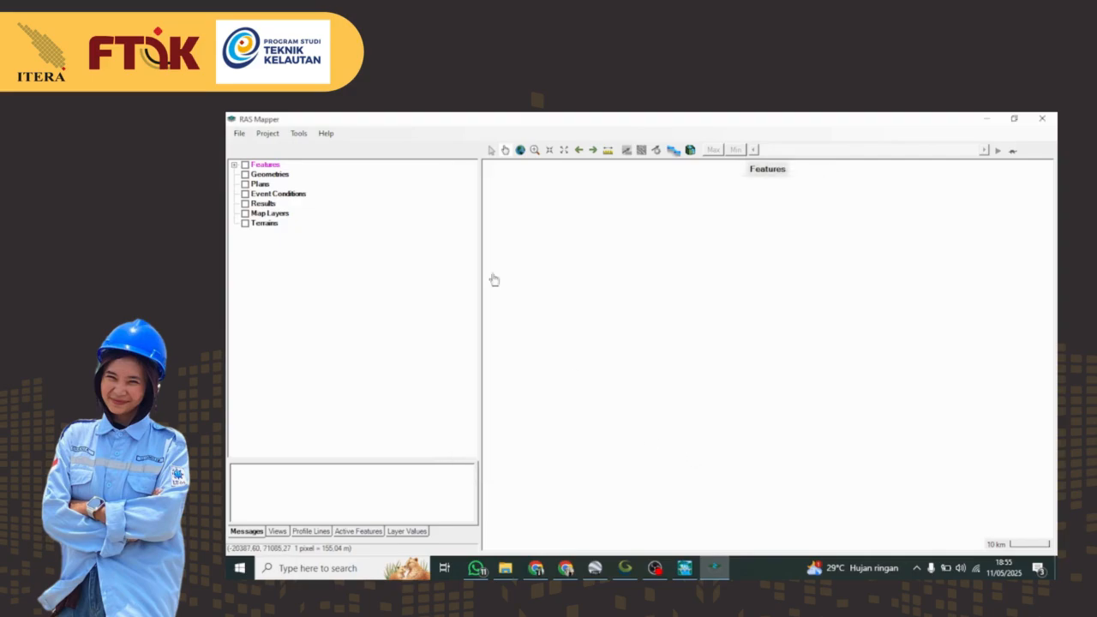
- Create a new RAS terrain from the Raster Sungai Sesayap_UTM raster, keeping the default output settings
{"action": "left_click", "coordinate": [267, 134]}
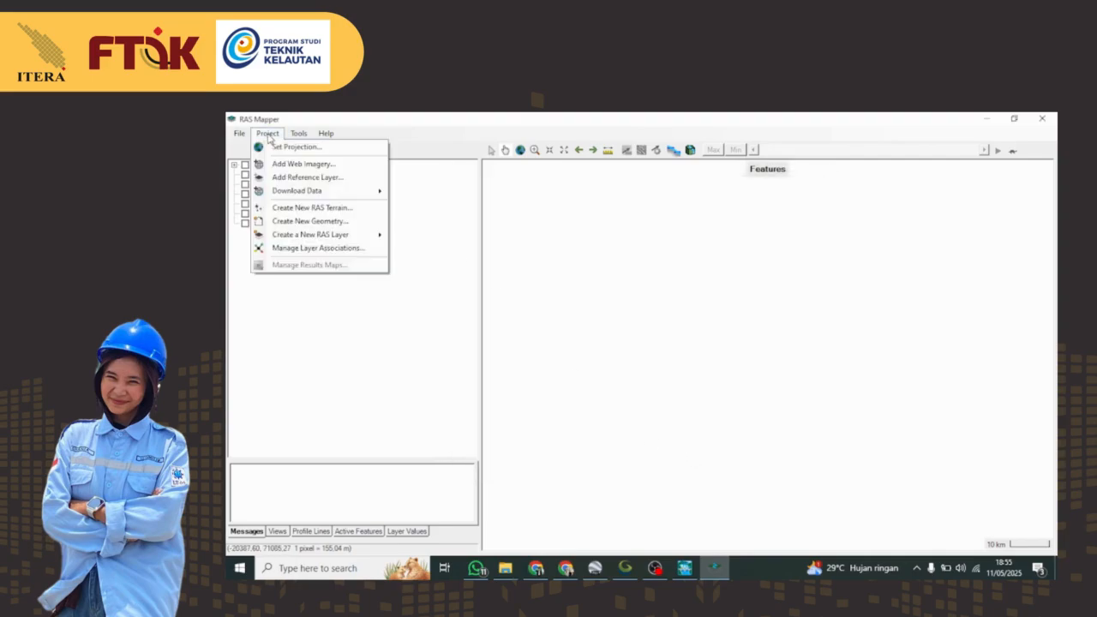
{"action": "left_click", "coordinate": [310, 208]}
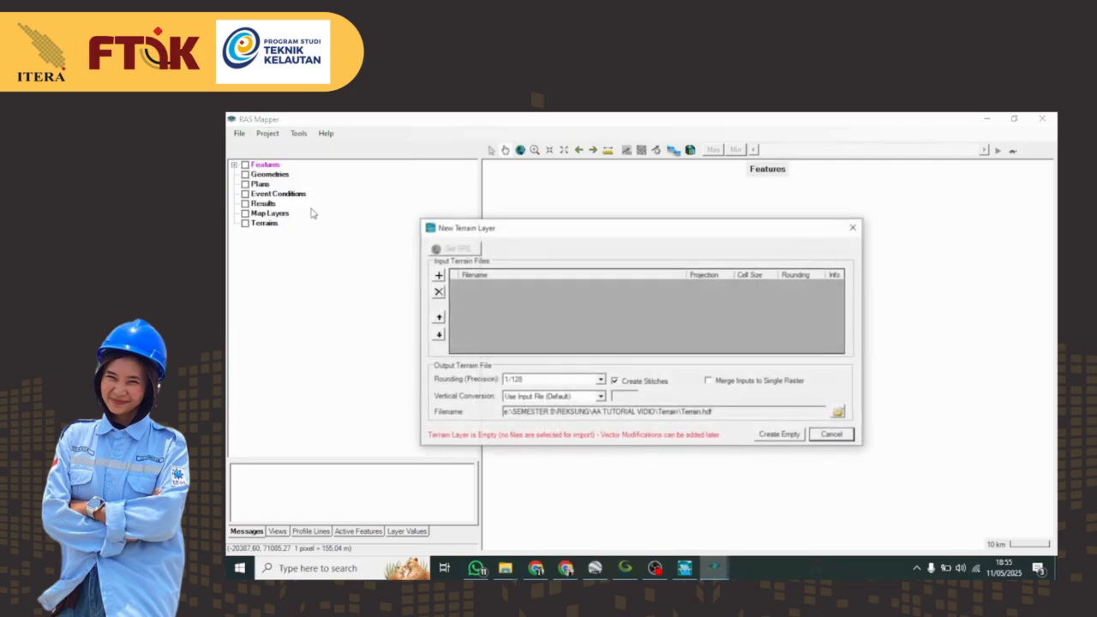
{"action": "left_click", "coordinate": [437, 276]}
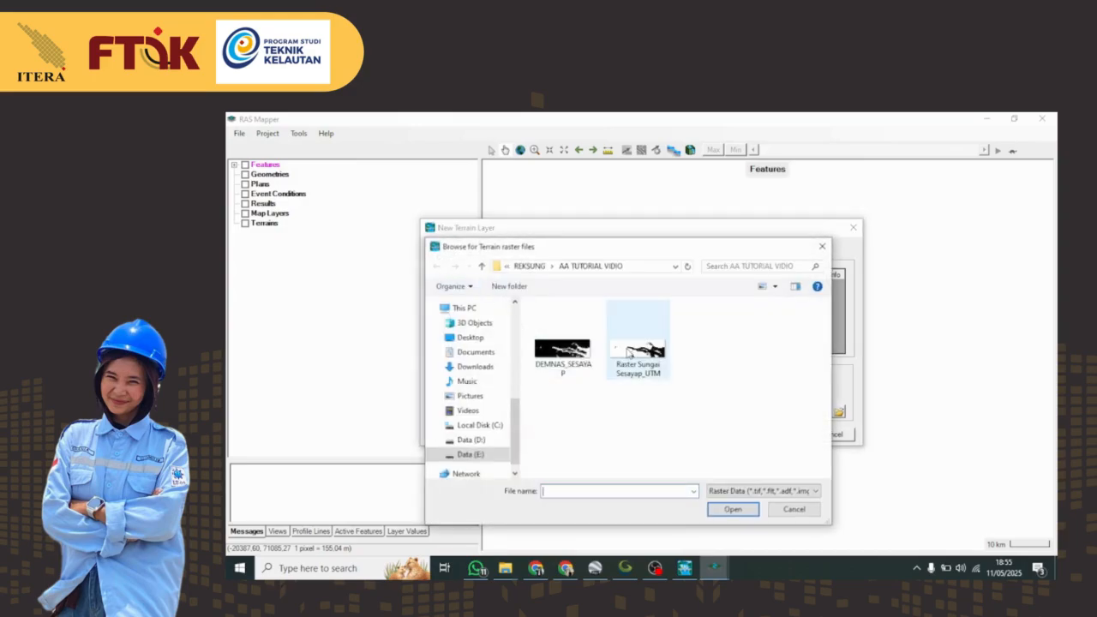
{"action": "left_click", "coordinate": [628, 352]}
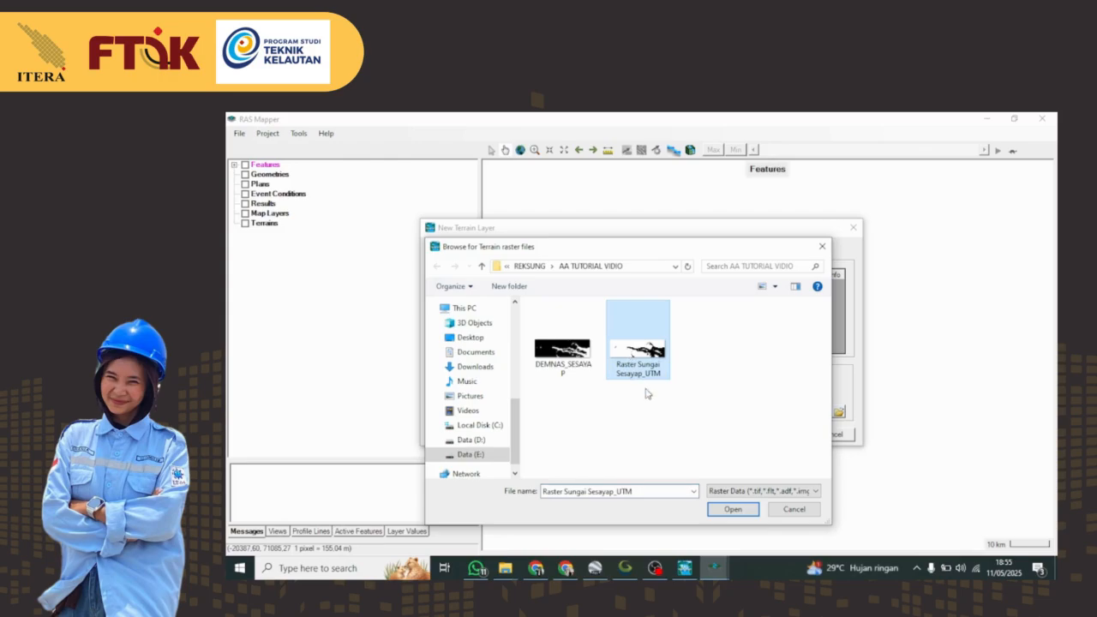
{"action": "left_click", "coordinate": [730, 508]}
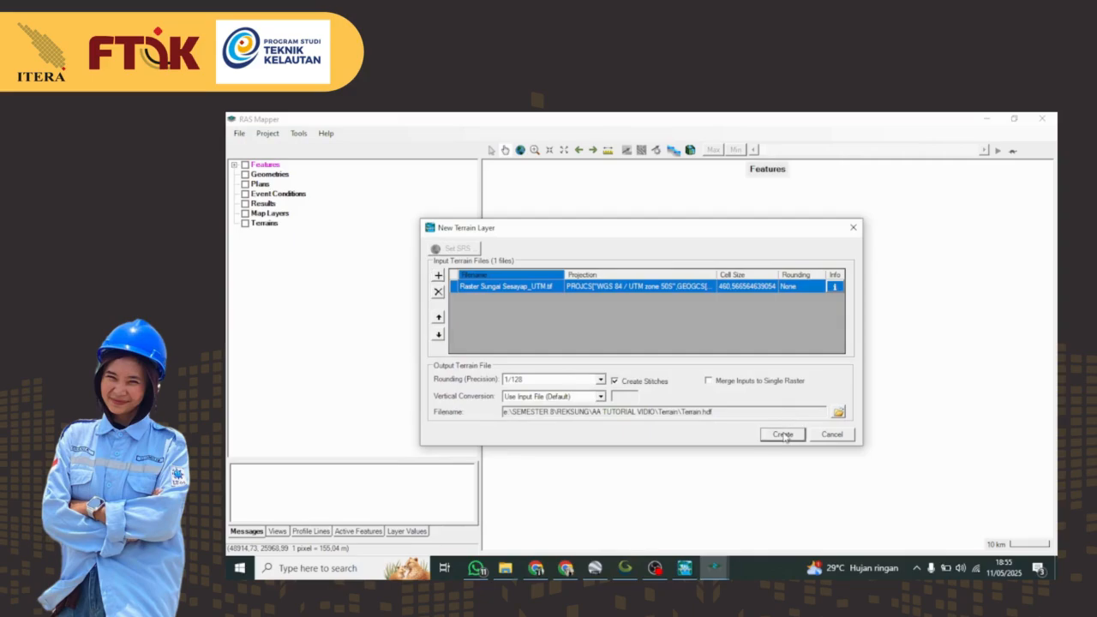
{"action": "left_click", "coordinate": [781, 434]}
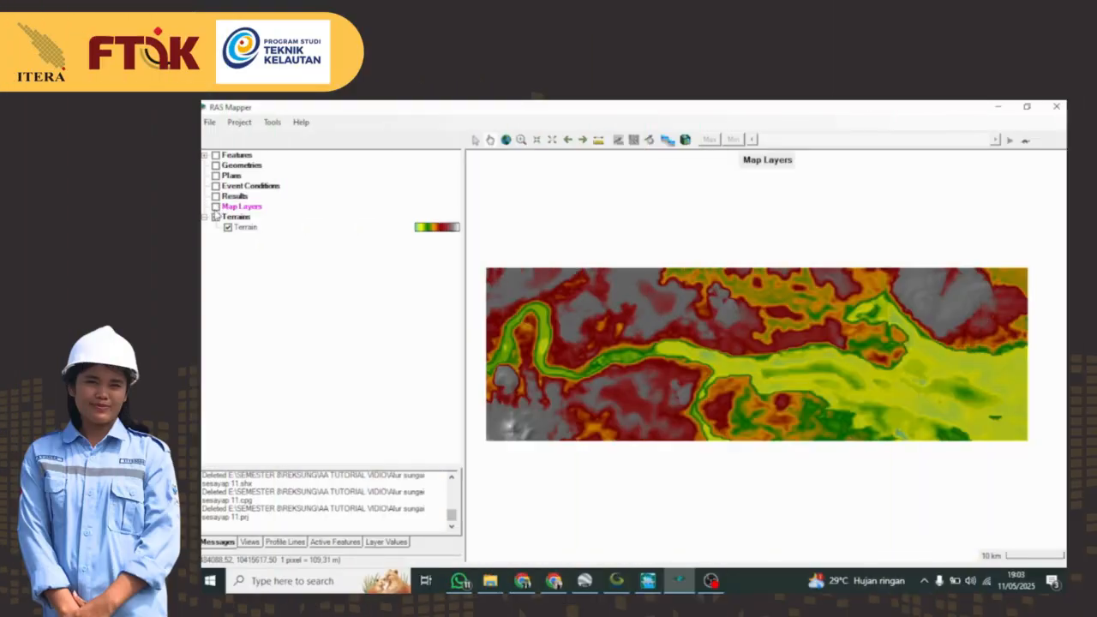
- Turn on Map Layers and add the Alur sungai 11 river path file as a reference layer
{"action": "left_click", "coordinate": [215, 208]}
{"action": "right_click", "coordinate": [238, 209]}
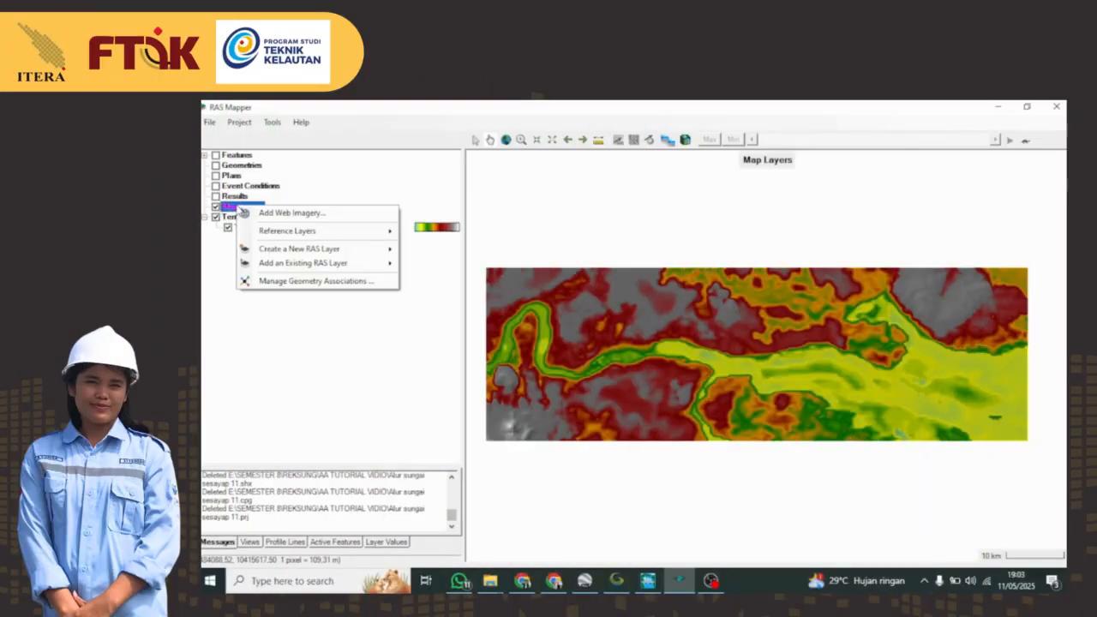
{"action": "mouse_move", "coordinate": [288, 231]}
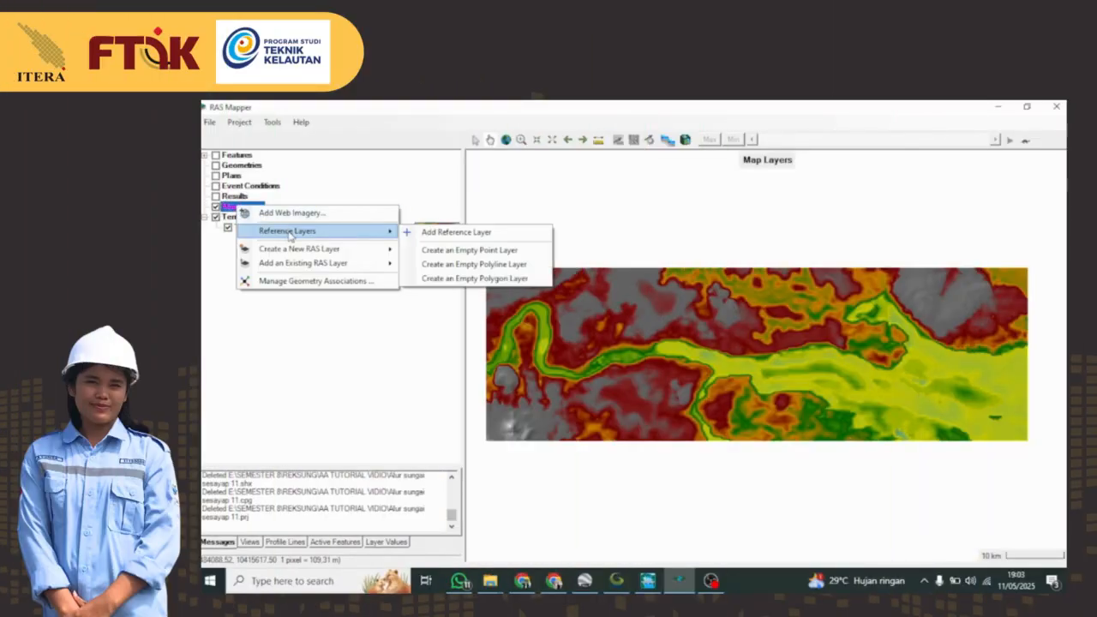
{"action": "left_click", "coordinate": [463, 233]}
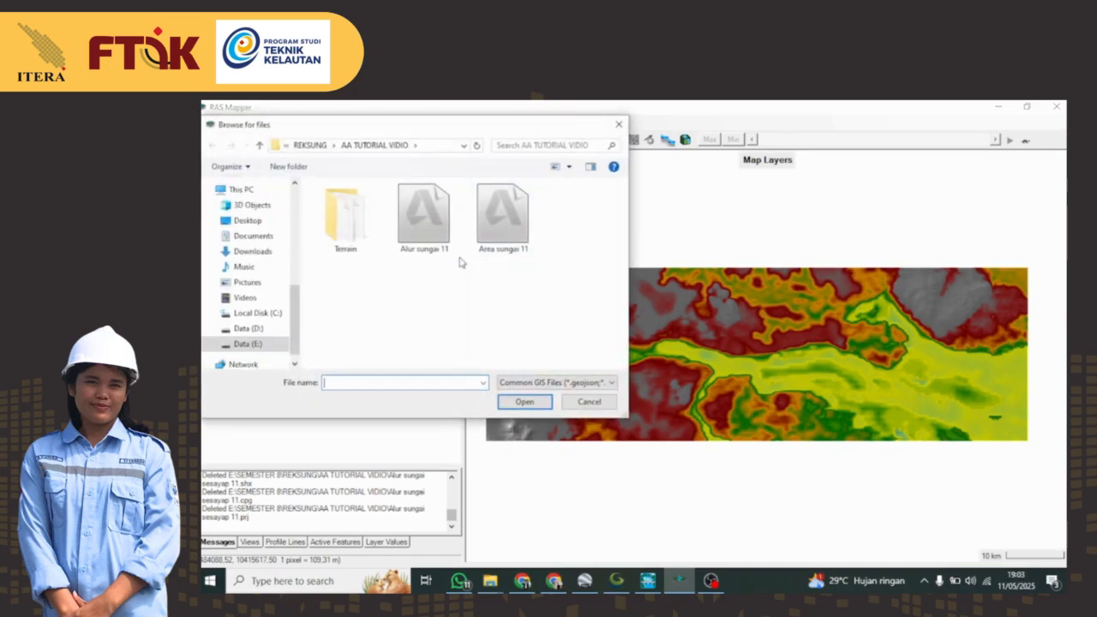
{"action": "left_click", "coordinate": [434, 242]}
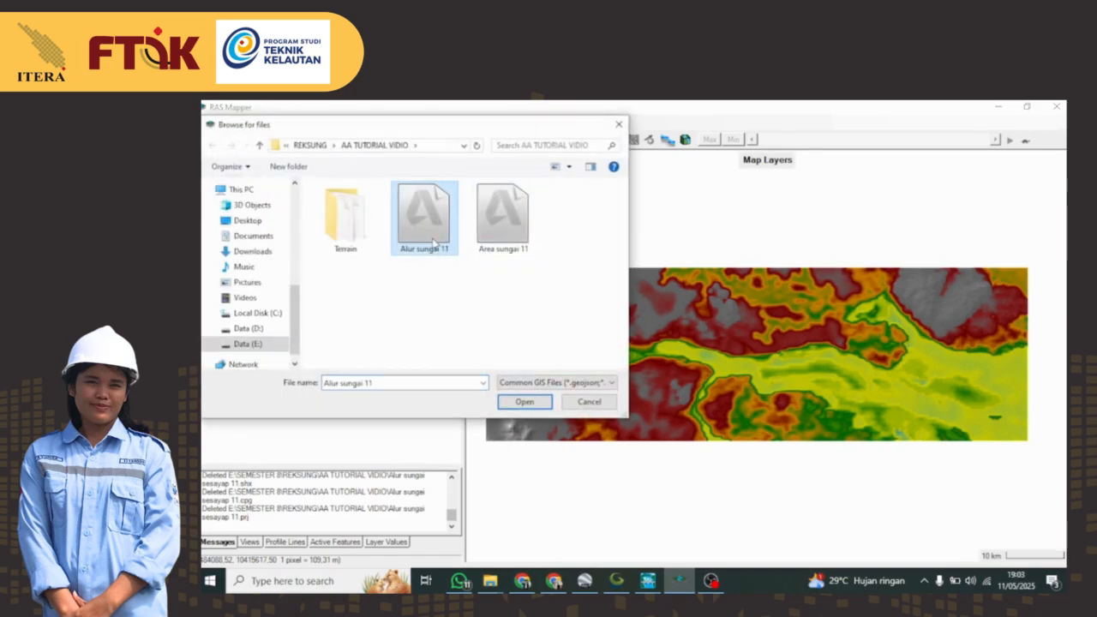
{"action": "left_click", "coordinate": [517, 402]}
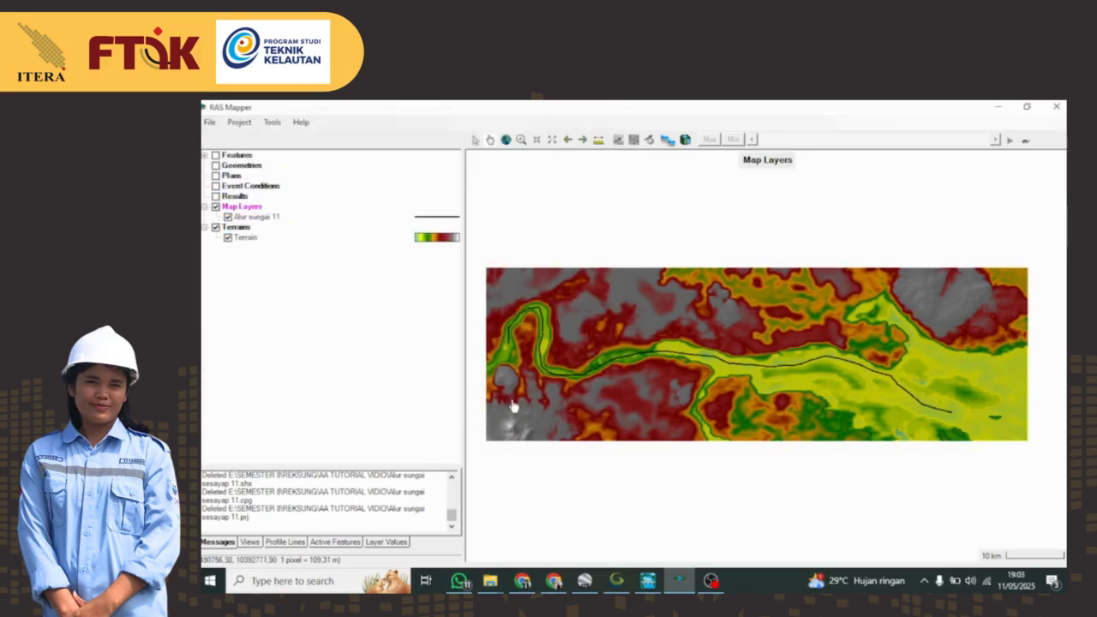
- Add the Area sungai 11 river area file as another reference layer under Map Layers
{"action": "right_click", "coordinate": [254, 208]}
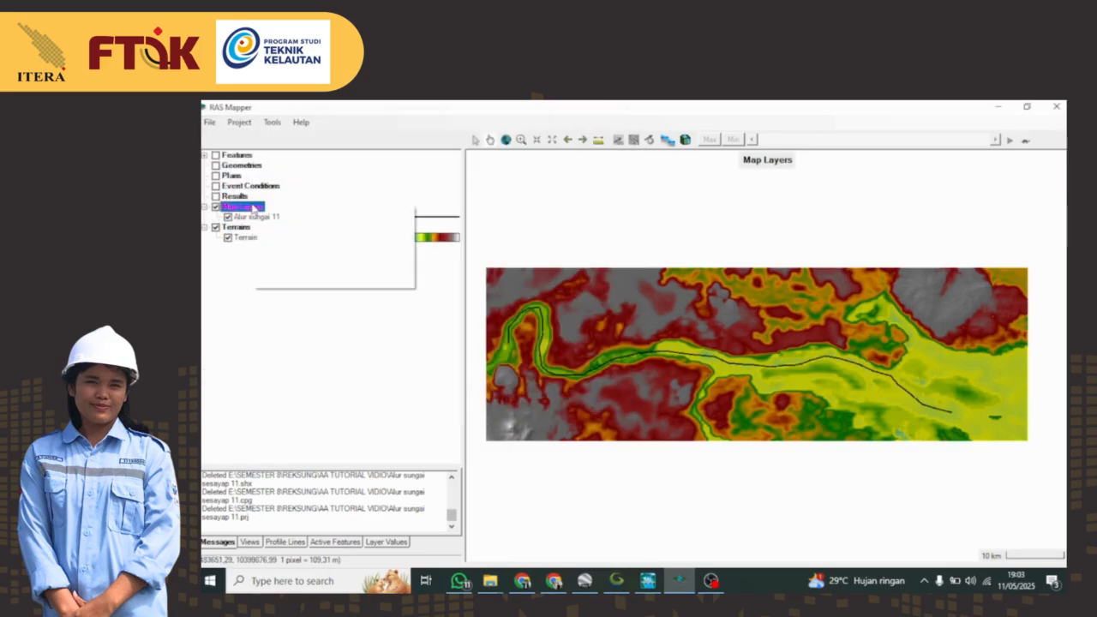
{"action": "mouse_move", "coordinate": [309, 231]}
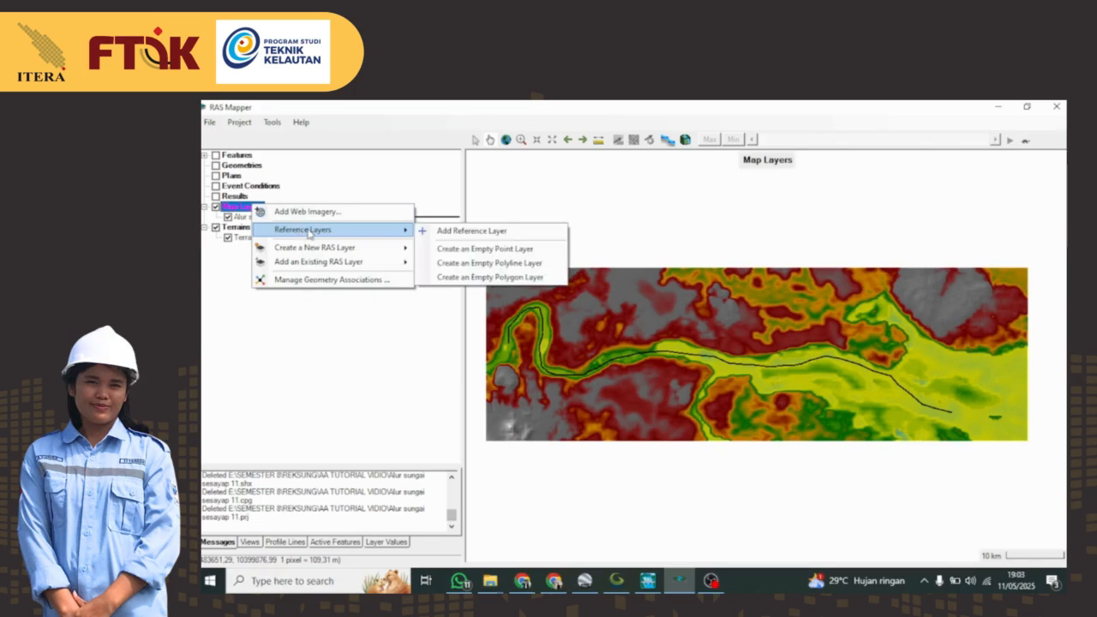
{"action": "left_click", "coordinate": [472, 232]}
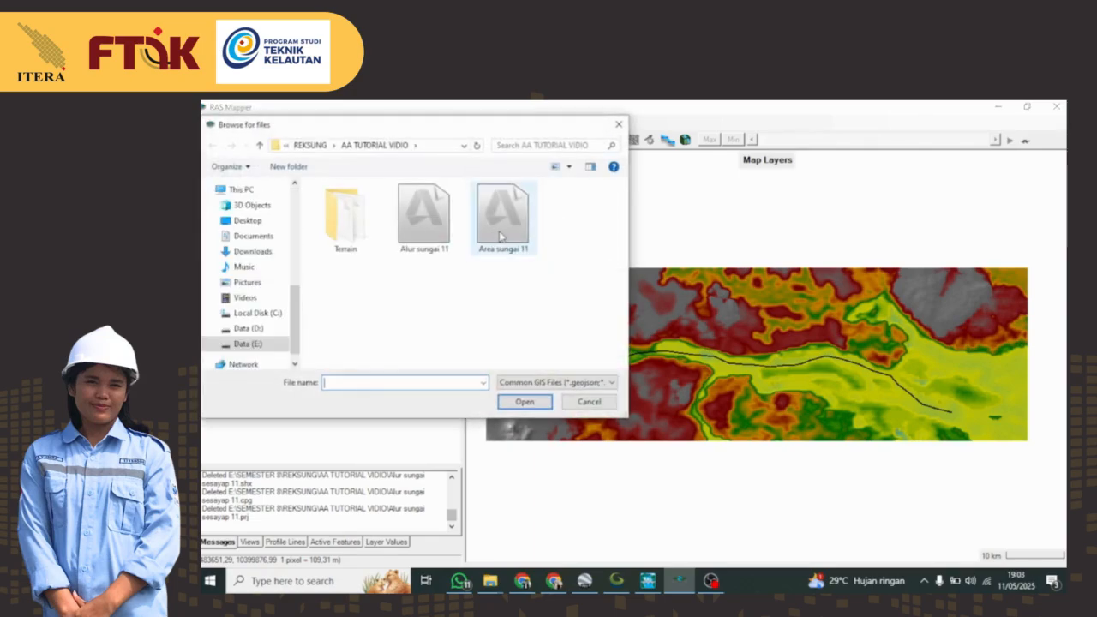
{"action": "left_click", "coordinate": [502, 224]}
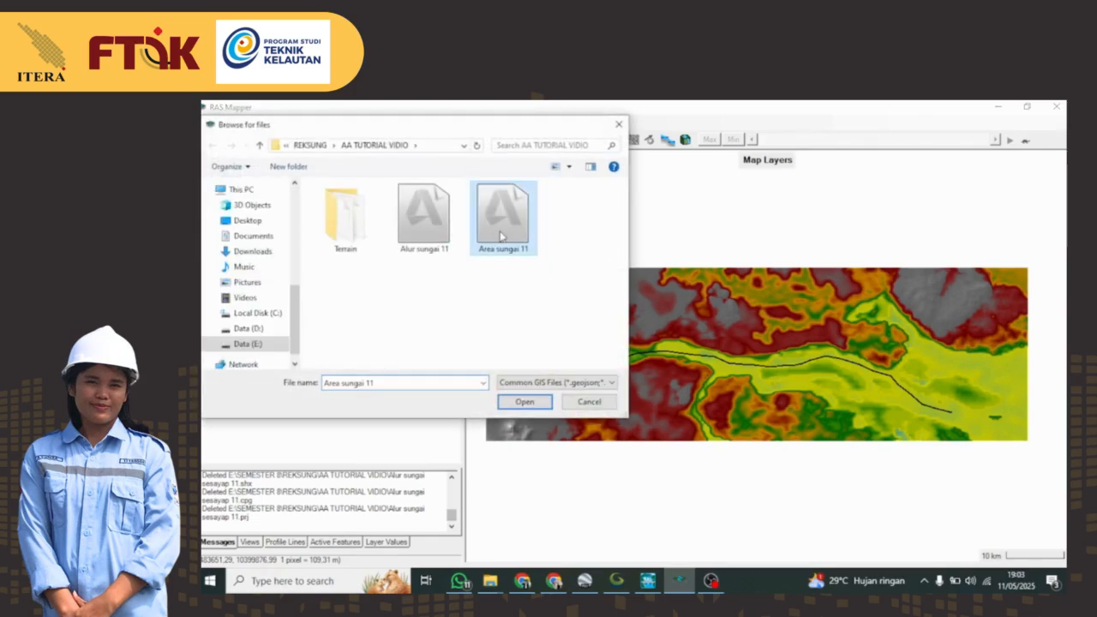
{"action": "left_click", "coordinate": [524, 401]}
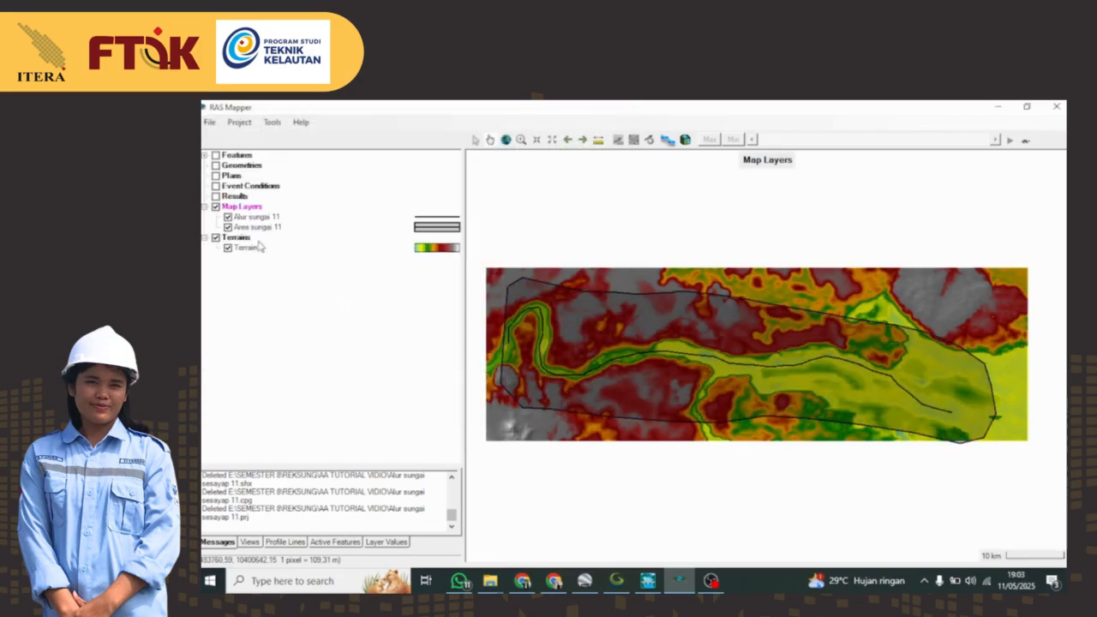
- Add Google Satellite web imagery to Map Layers
{"action": "right_click", "coordinate": [243, 208]}
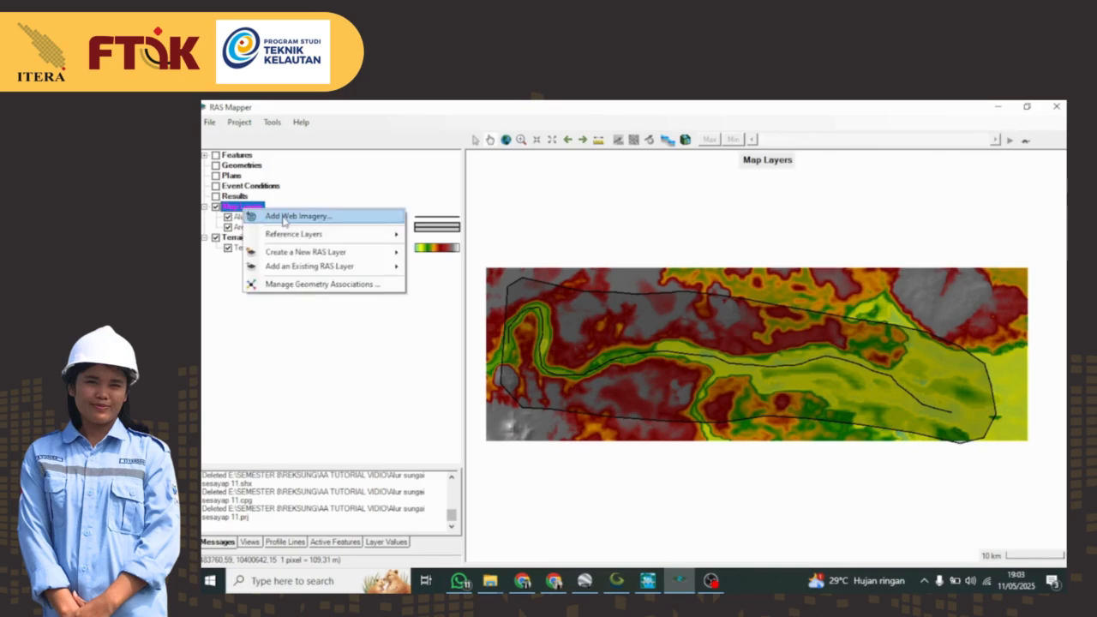
{"action": "left_click", "coordinate": [284, 216]}
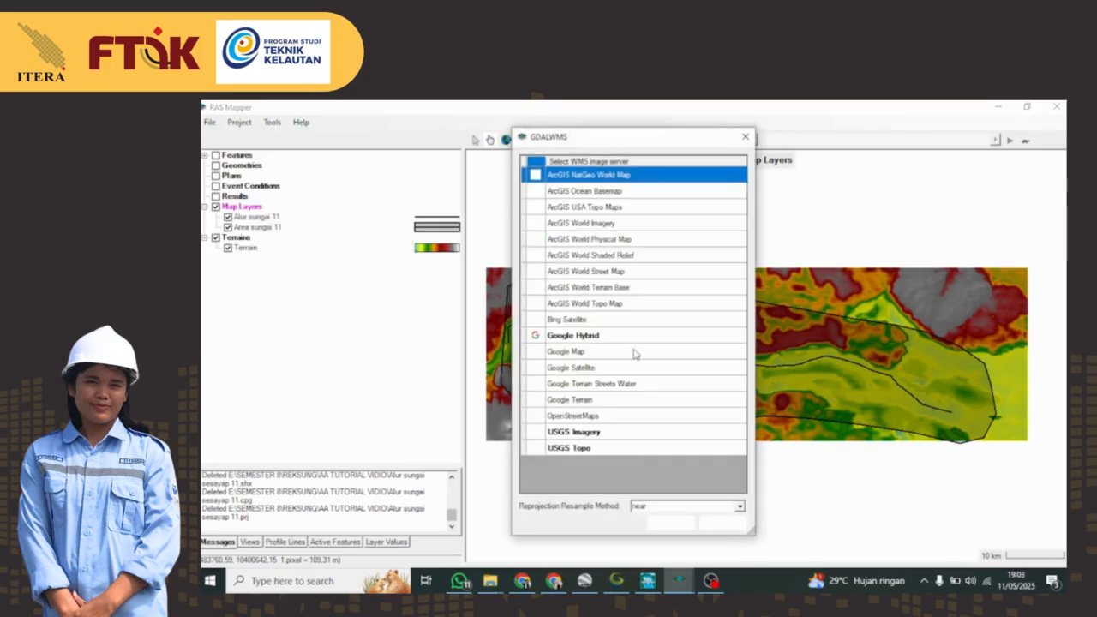
{"action": "left_click", "coordinate": [604, 369]}
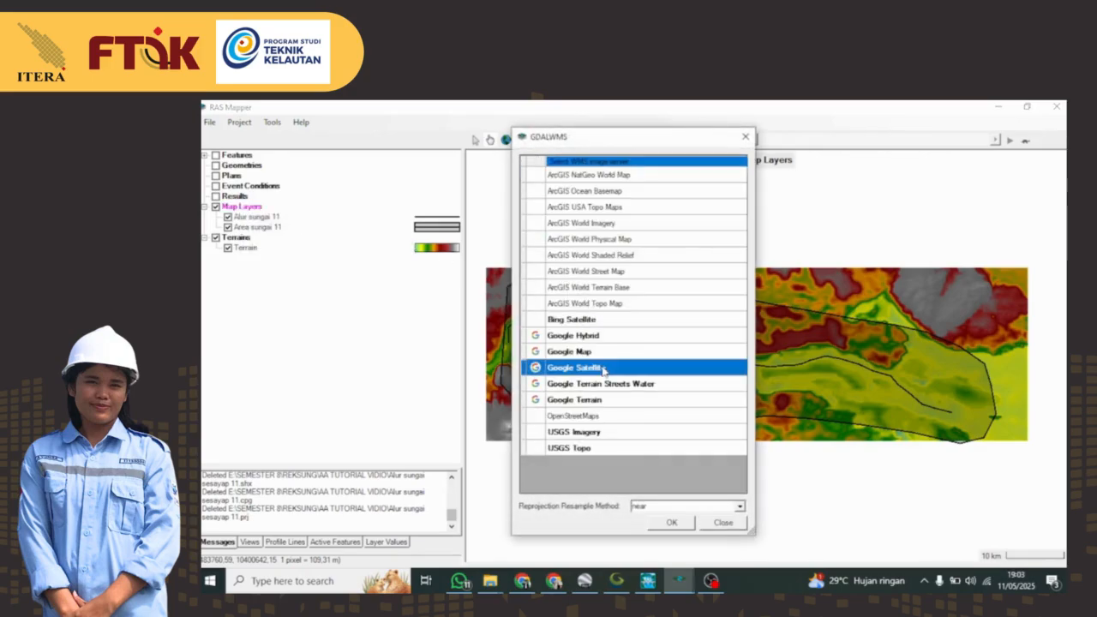
{"action": "left_click", "coordinate": [673, 524]}
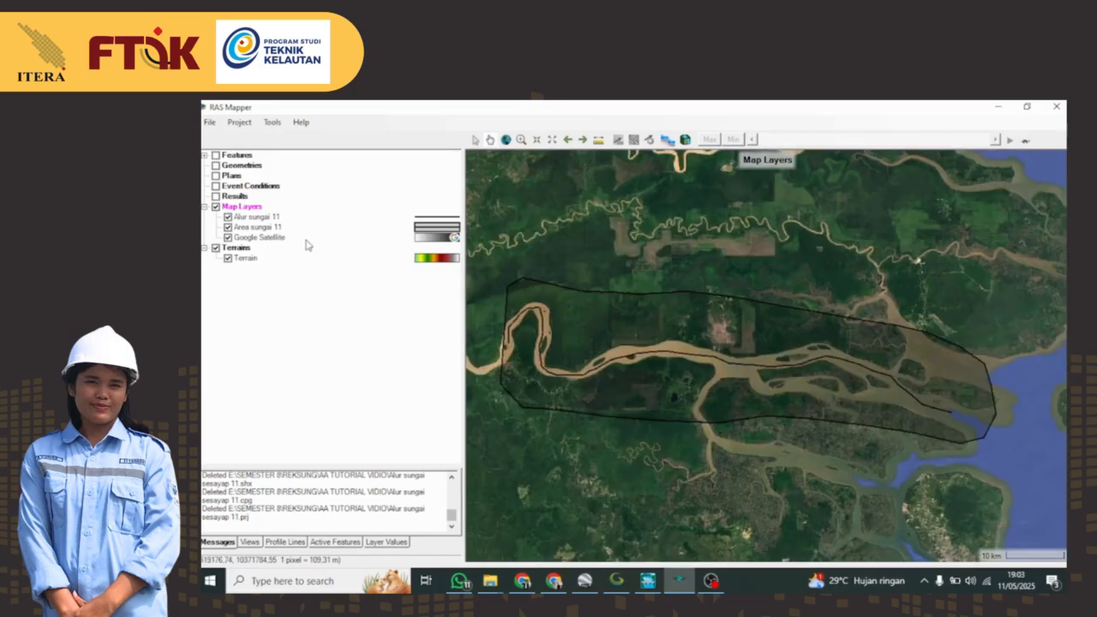
- Reduce the Google Satellite layer's opacity to 49% in its image display properties
{"action": "left_click", "coordinate": [312, 239]}
{"action": "right_click", "coordinate": [312, 239]}
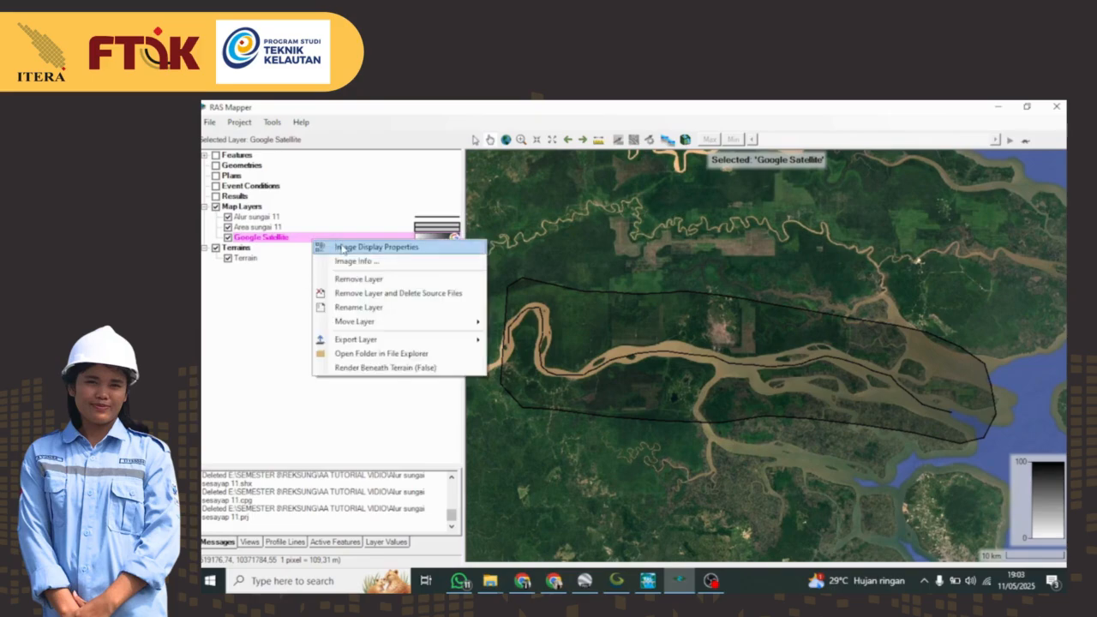
{"action": "left_click", "coordinate": [343, 247]}
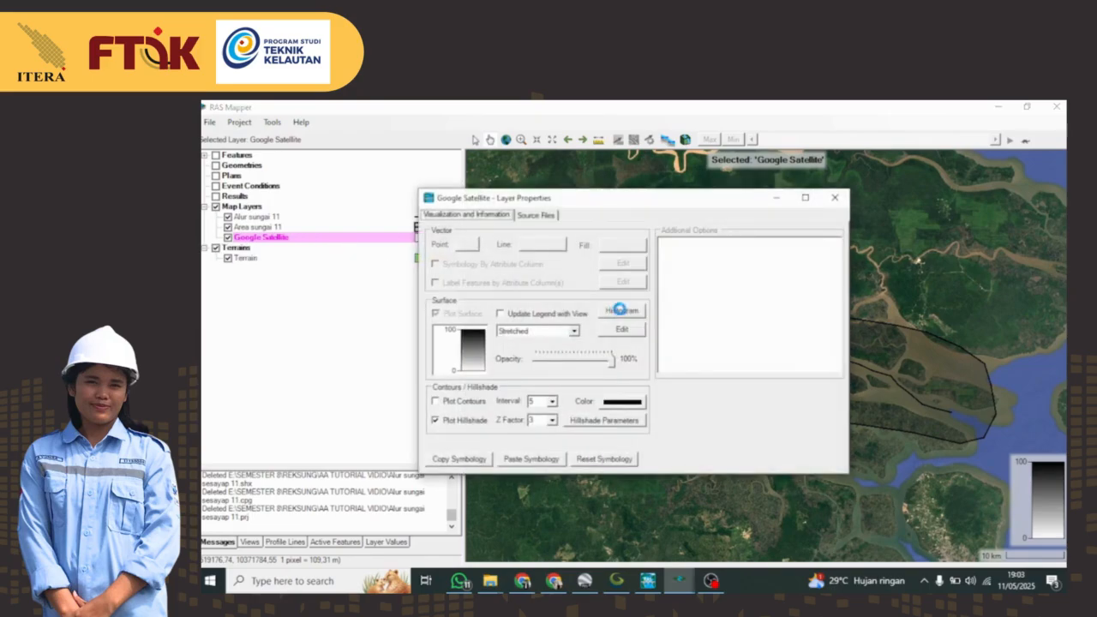
{"action": "left_click_drag", "start_coordinate": [612, 364], "coordinate": [573, 365]}
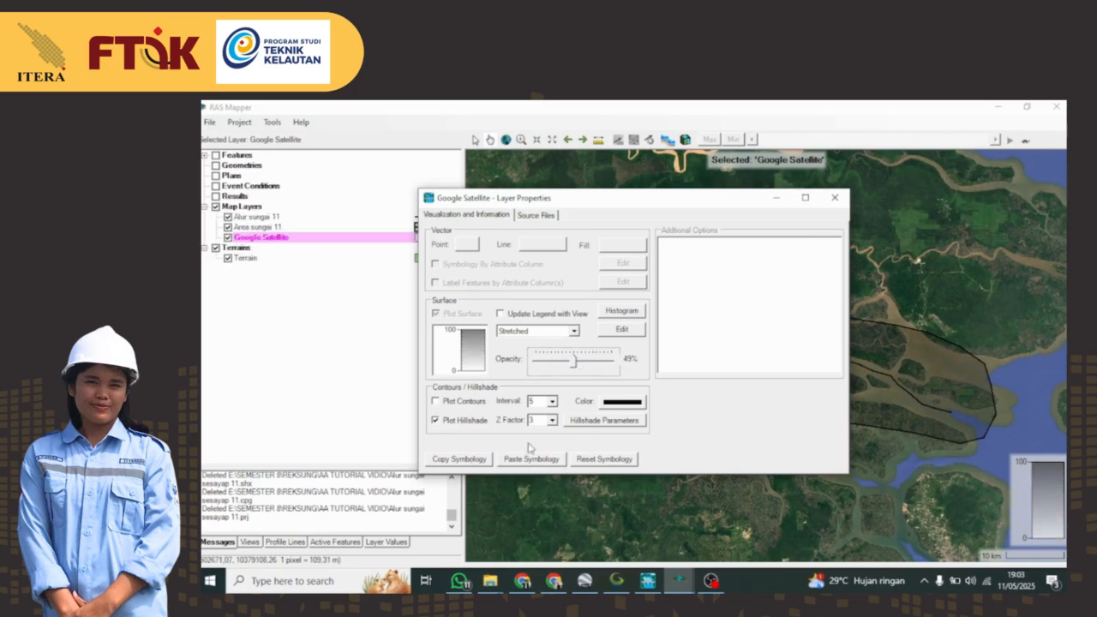
{"action": "left_click", "coordinate": [835, 198]}
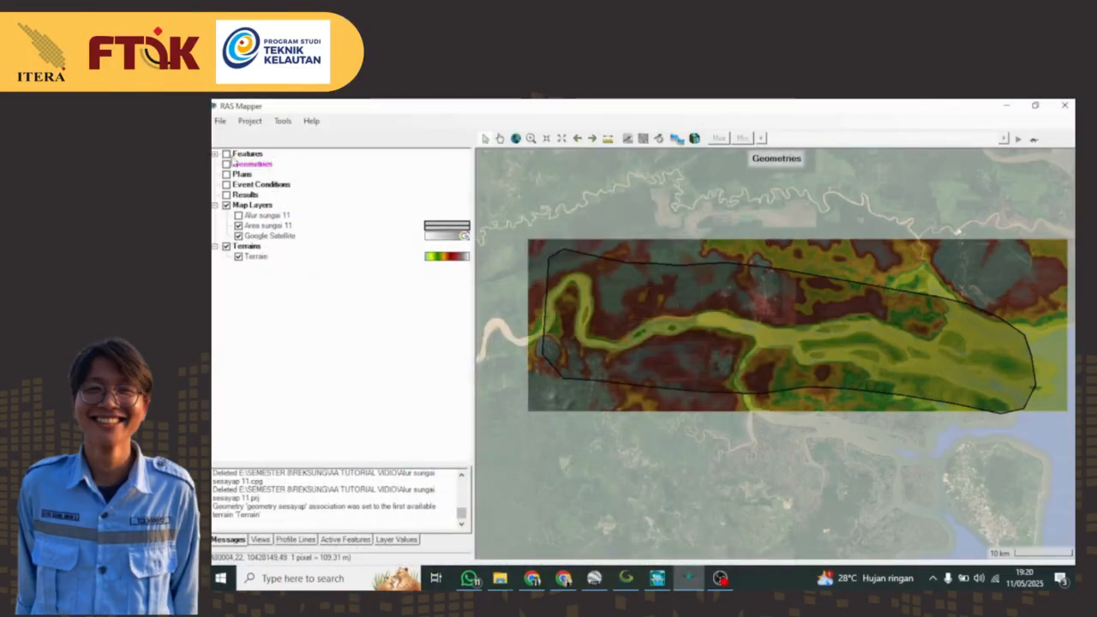
- Create a new geometry named geometry sesayap under Geometries
{"action": "right_click", "coordinate": [233, 162]}
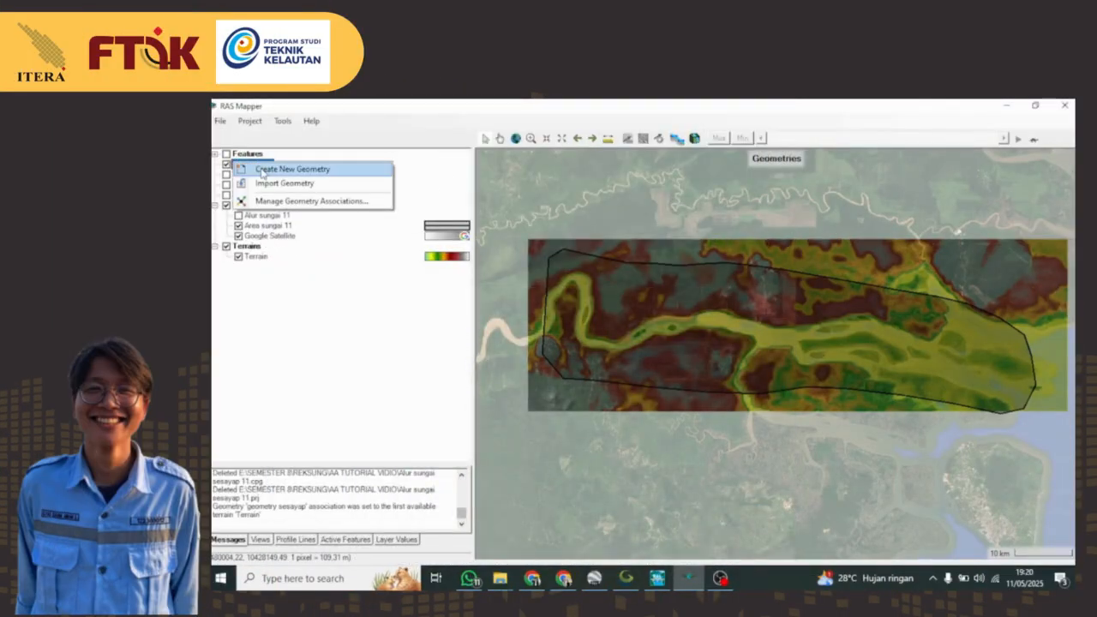
{"action": "left_click", "coordinate": [262, 171]}
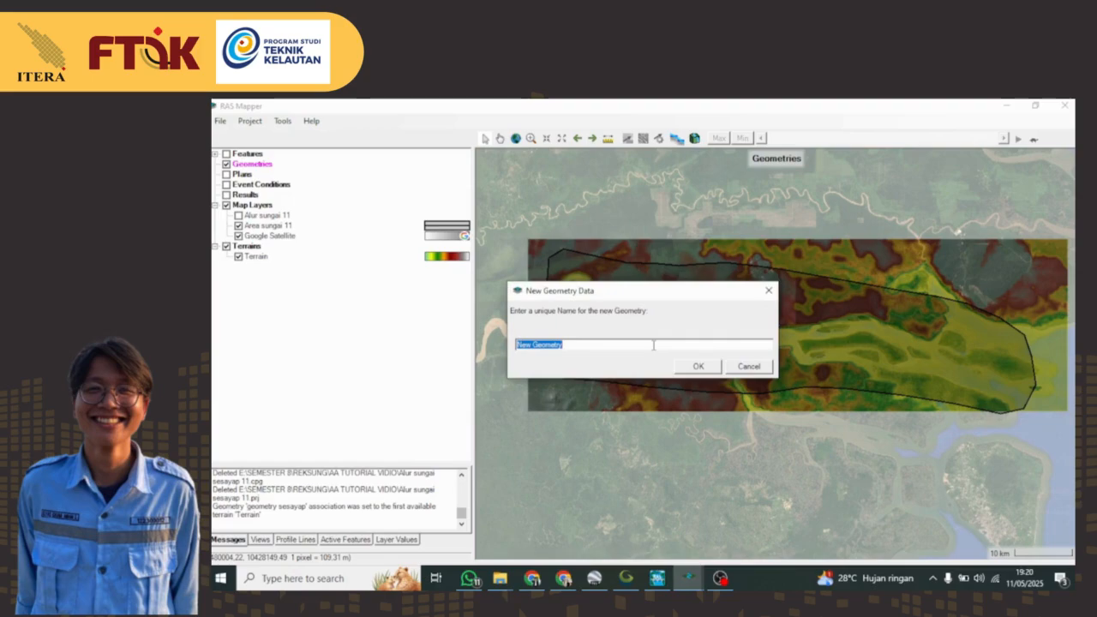
{"action": "type", "text": "geometry sesayap"}
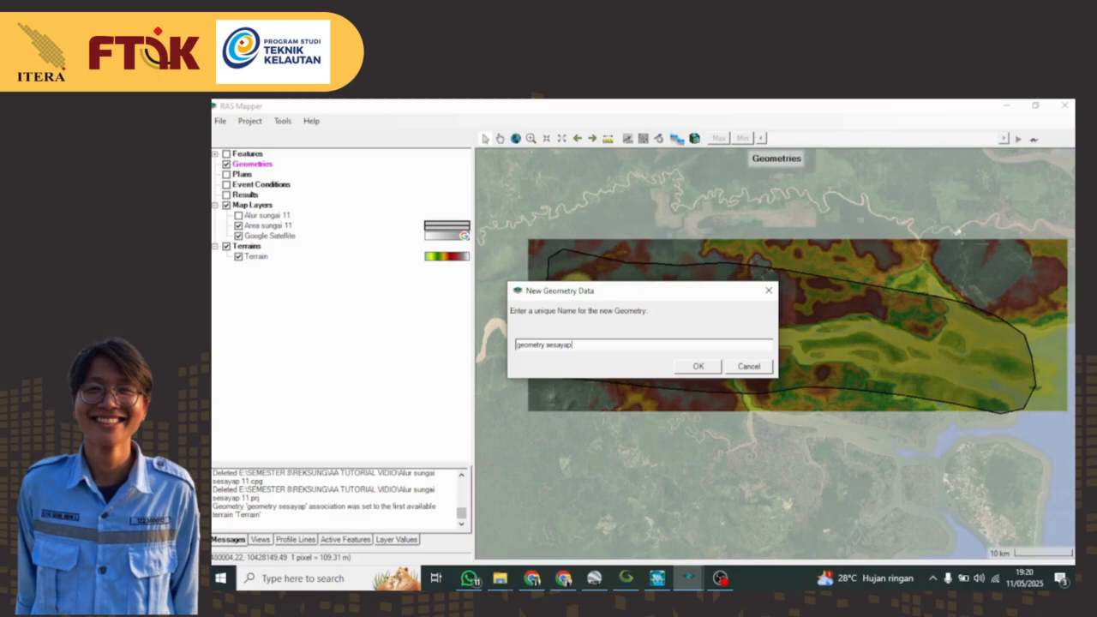
{"action": "left_click", "coordinate": [703, 362]}
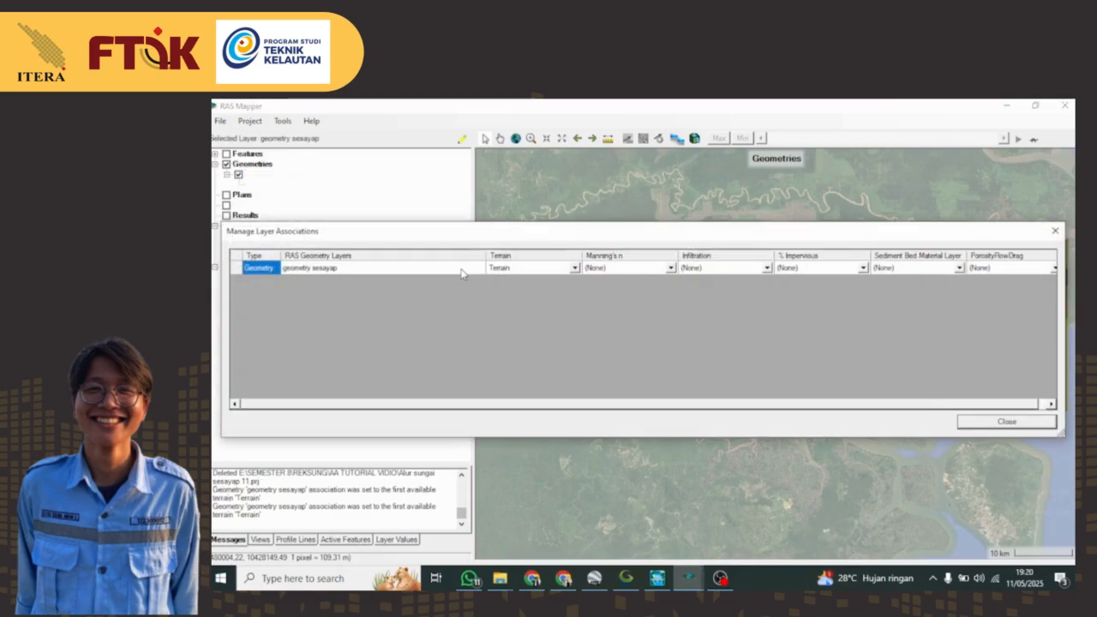
- Start editing geometry sesayap and turn on the Perimeters layer under its 2D Flow Areas
{"action": "left_click", "coordinate": [1006, 422]}
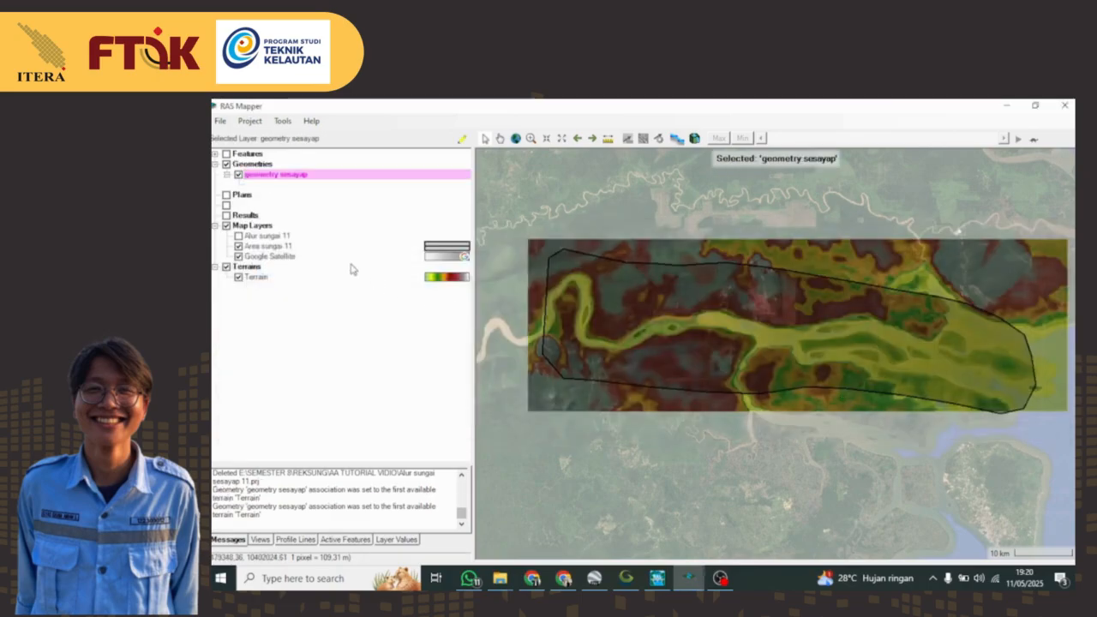
{"action": "right_click", "coordinate": [274, 178]}
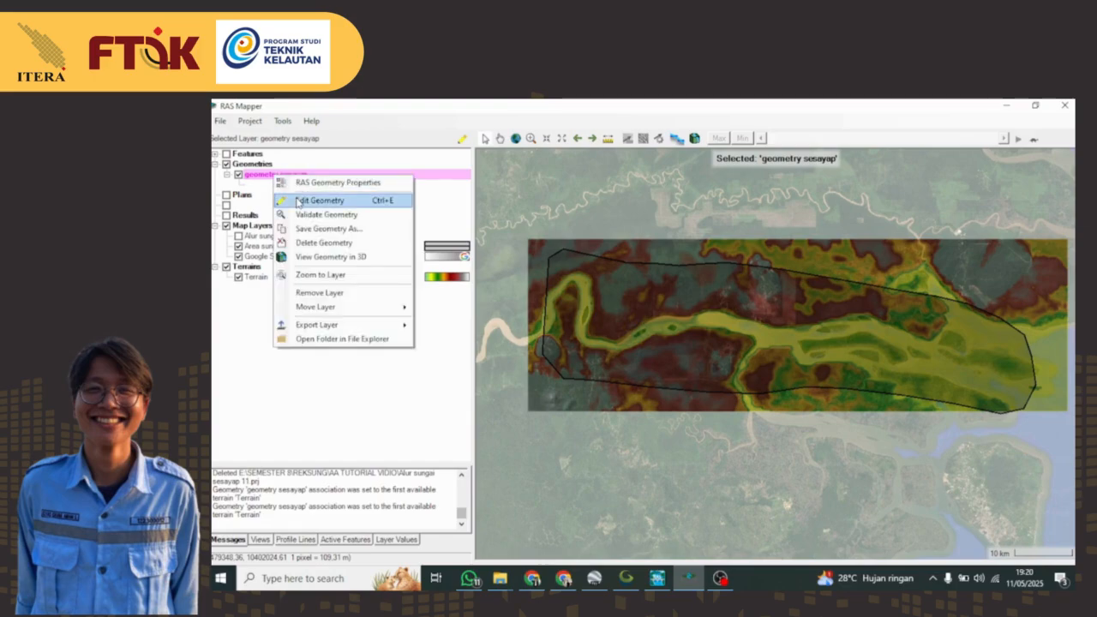
{"action": "left_click", "coordinate": [298, 201]}
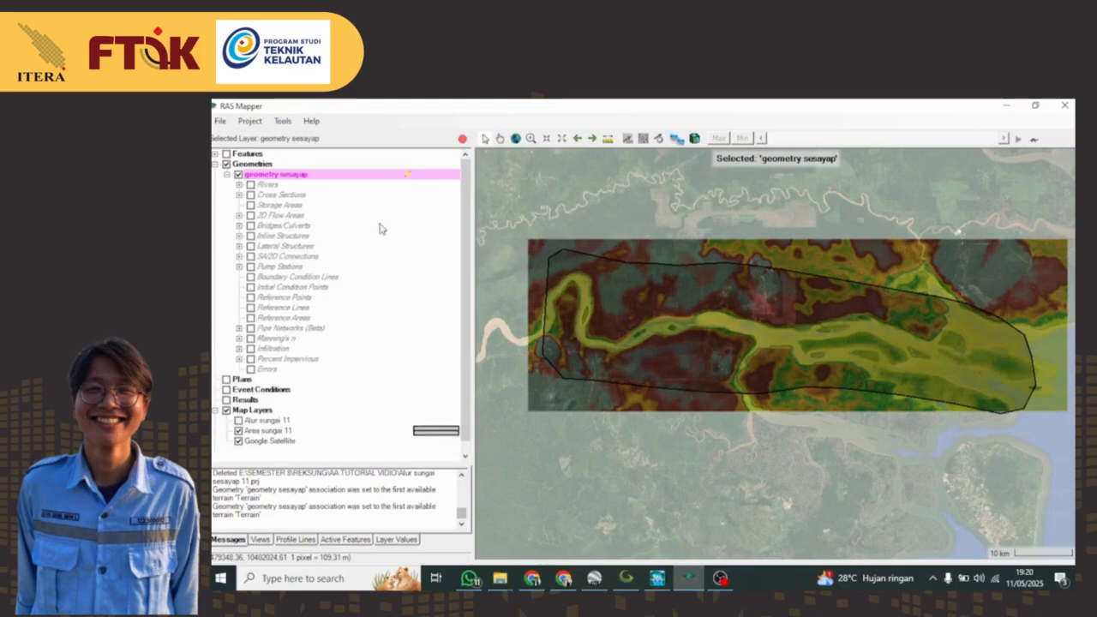
{"action": "left_click", "coordinate": [239, 215]}
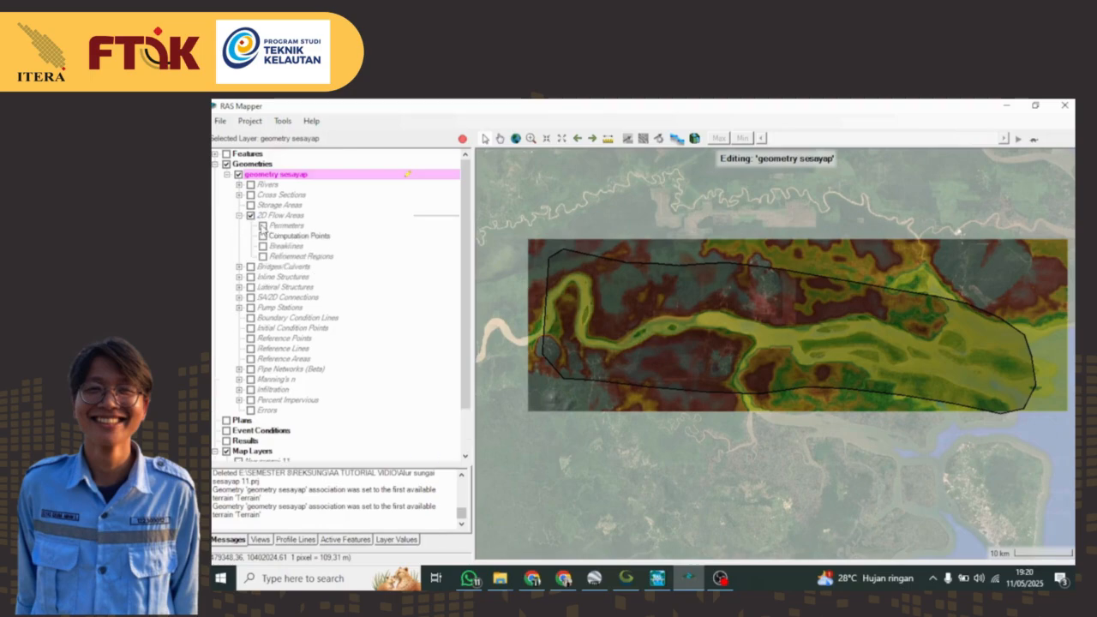
{"action": "left_click", "coordinate": [263, 227]}
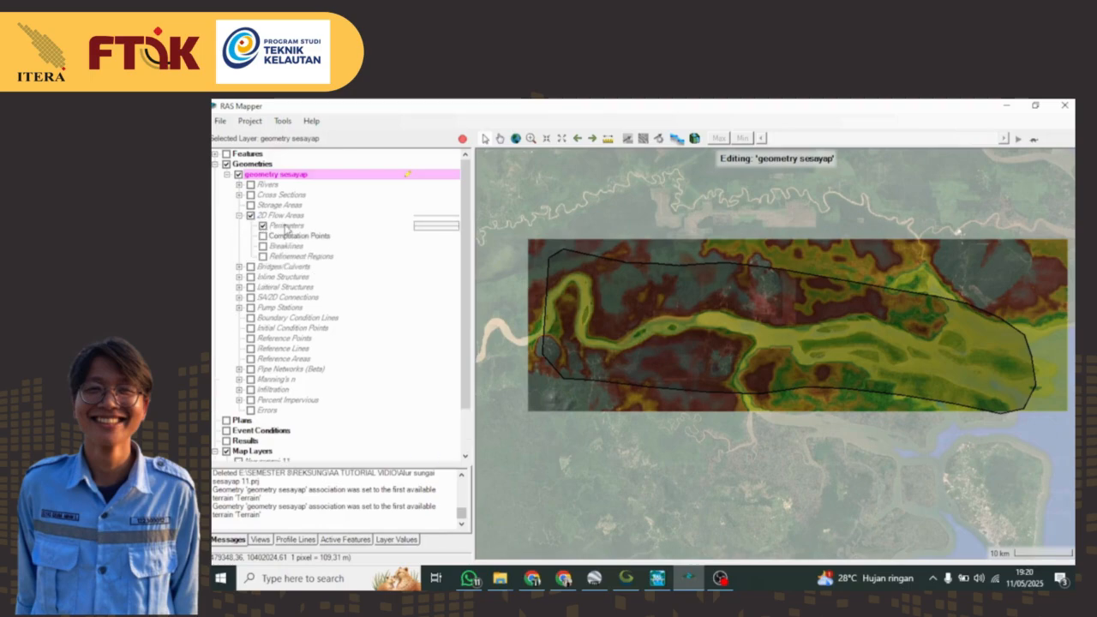
- Draw a 2D flow area perimeter just inside the river area outline and name it boundary sesayap
{"action": "left_click", "coordinate": [562, 261]}
{"action": "left_click_drag", "start_coordinate": [588, 264], "coordinate": [554, 278]}
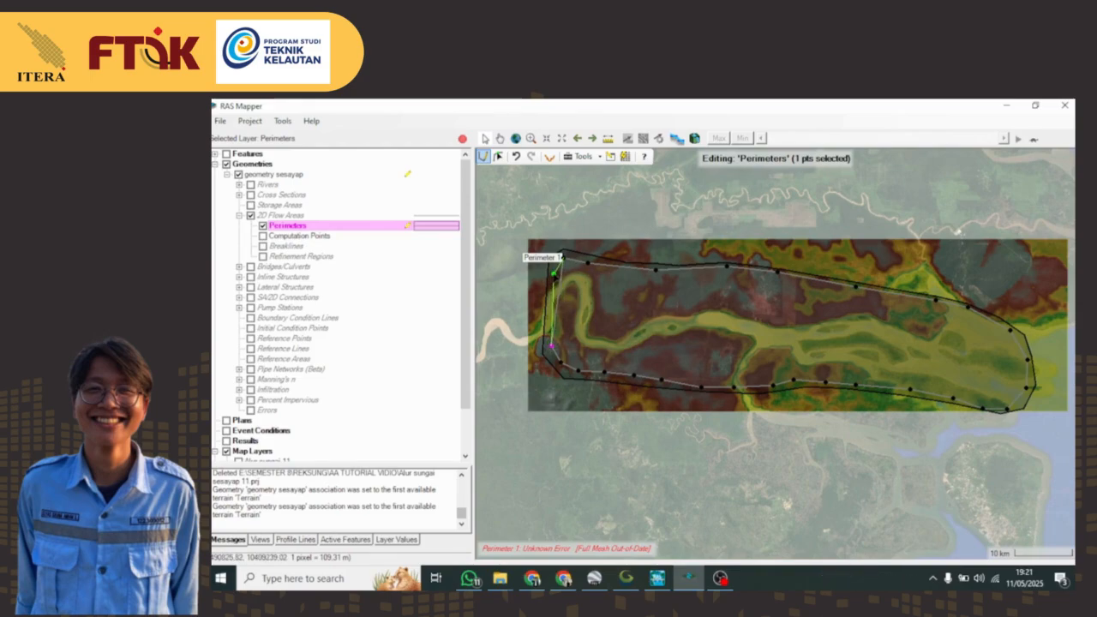
{"action": "double_click", "coordinate": [553, 274]}
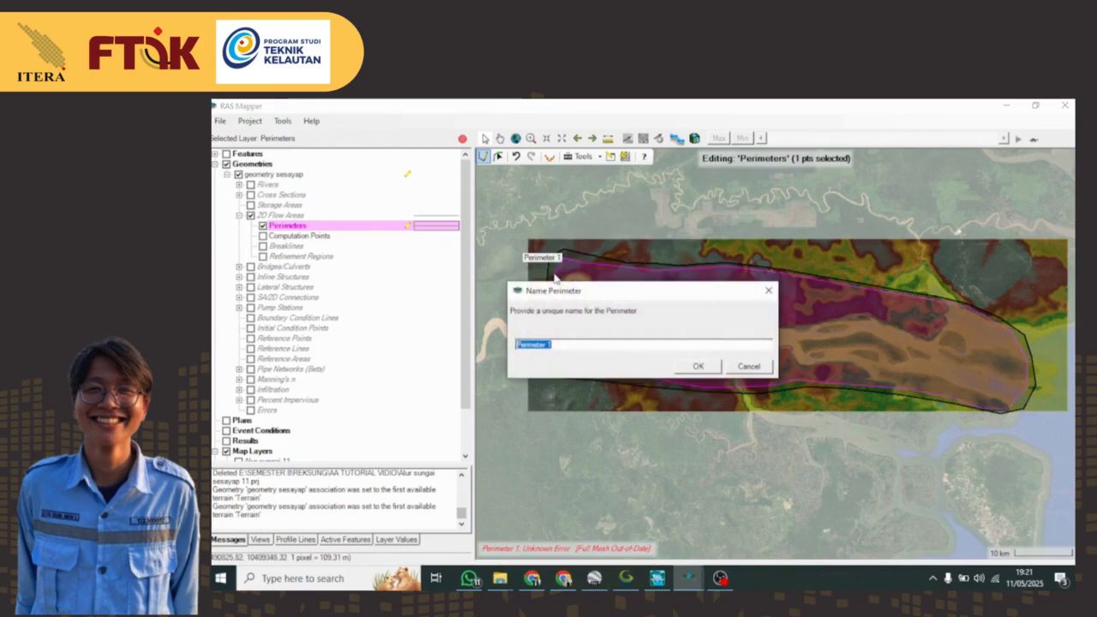
{"action": "type", "text": "boundary sesa"}
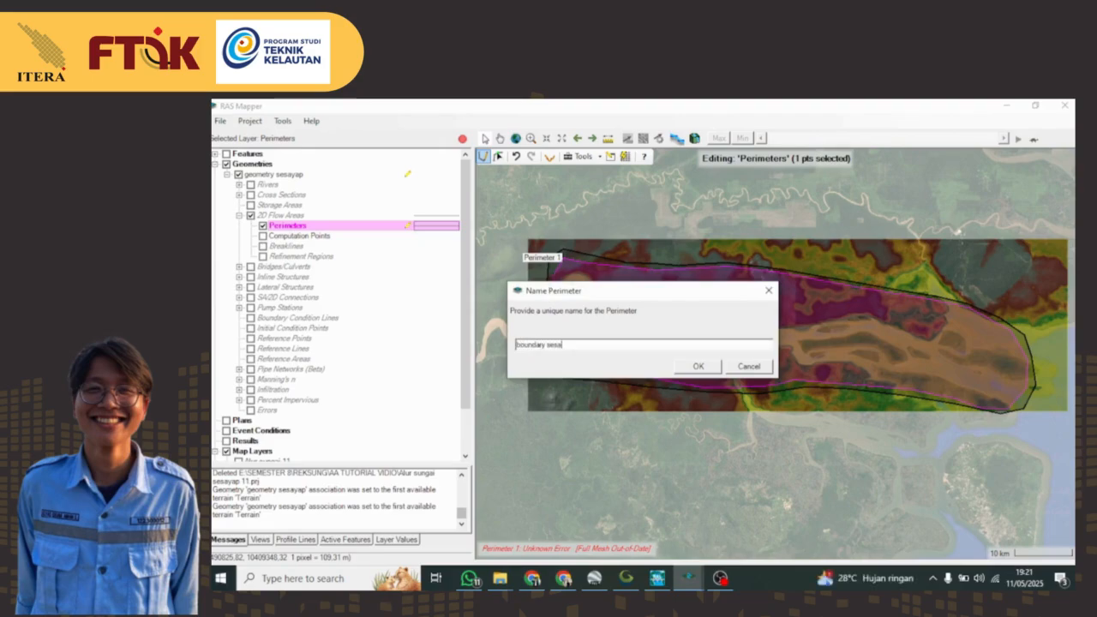
{"action": "type", "text": "yap"}
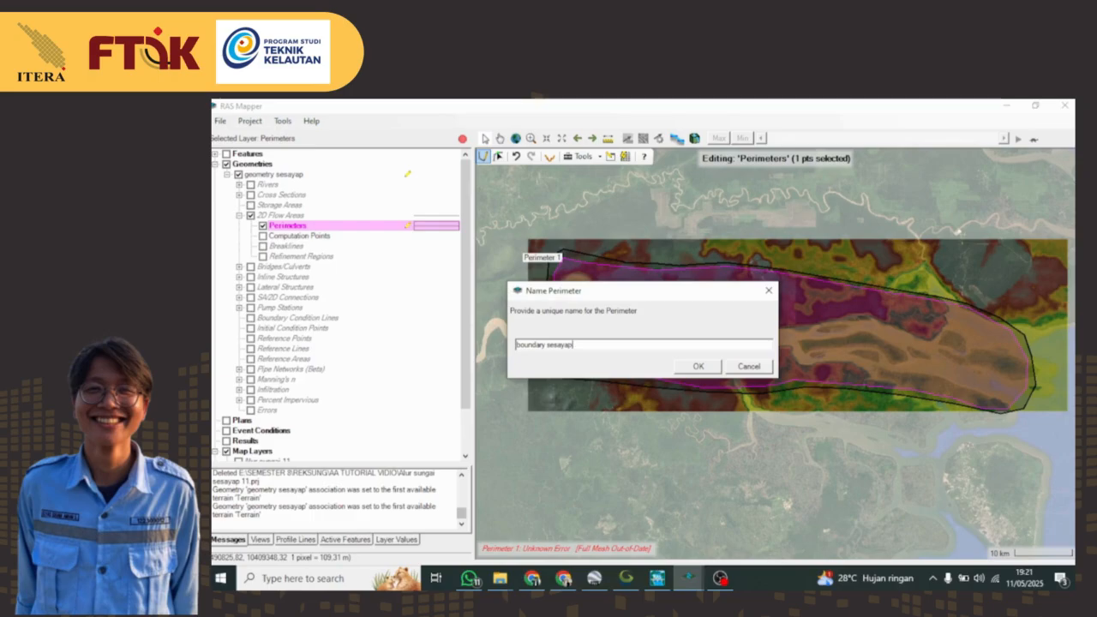
{"action": "left_click", "coordinate": [697, 367]}
- Generate computation points for boundary sesayap at 500 m spacing in DX and DY, with a default Manning's n of 0.035
{"action": "double_click", "coordinate": [602, 269]}
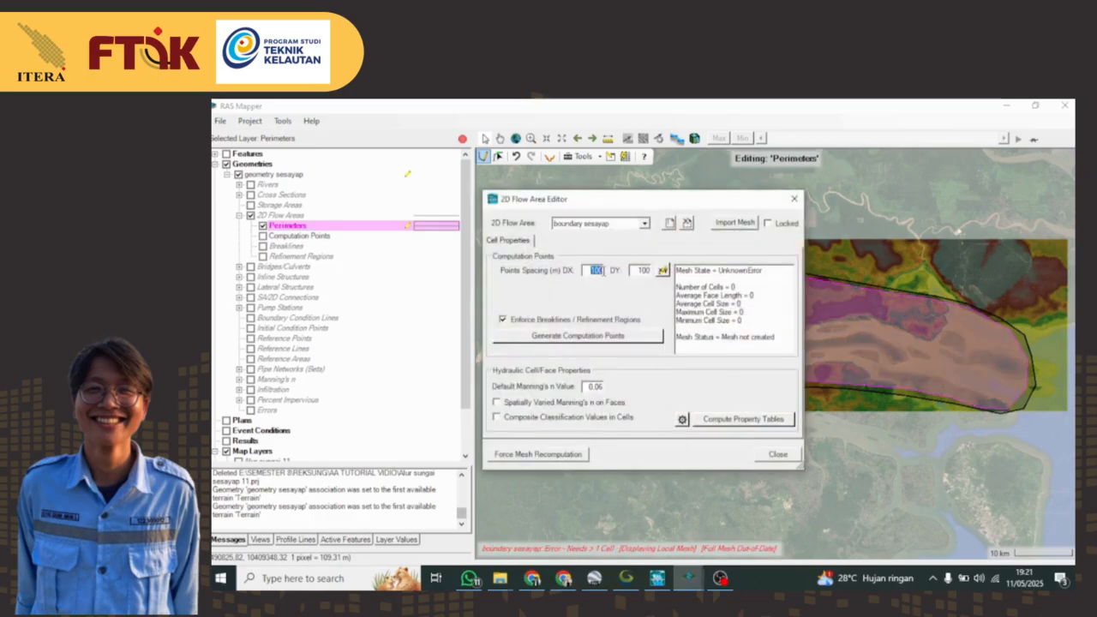
{"action": "type", "text": "5"}
{"action": "left_click", "coordinate": [579, 337]}
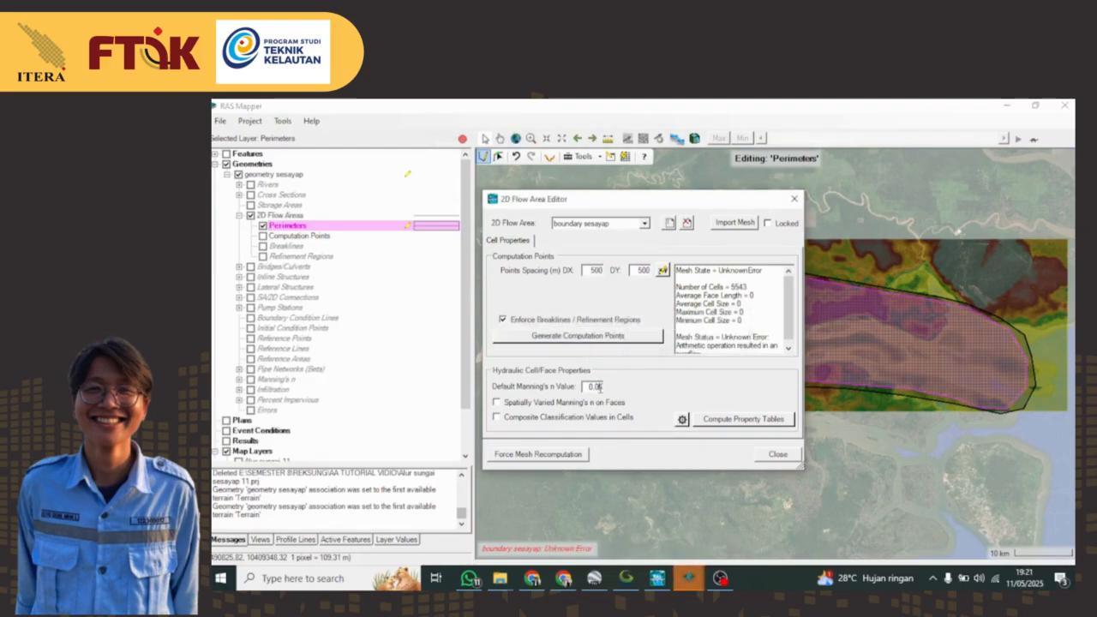
{"action": "key", "text": "BackSpace"}
{"action": "type", "text": "35"}
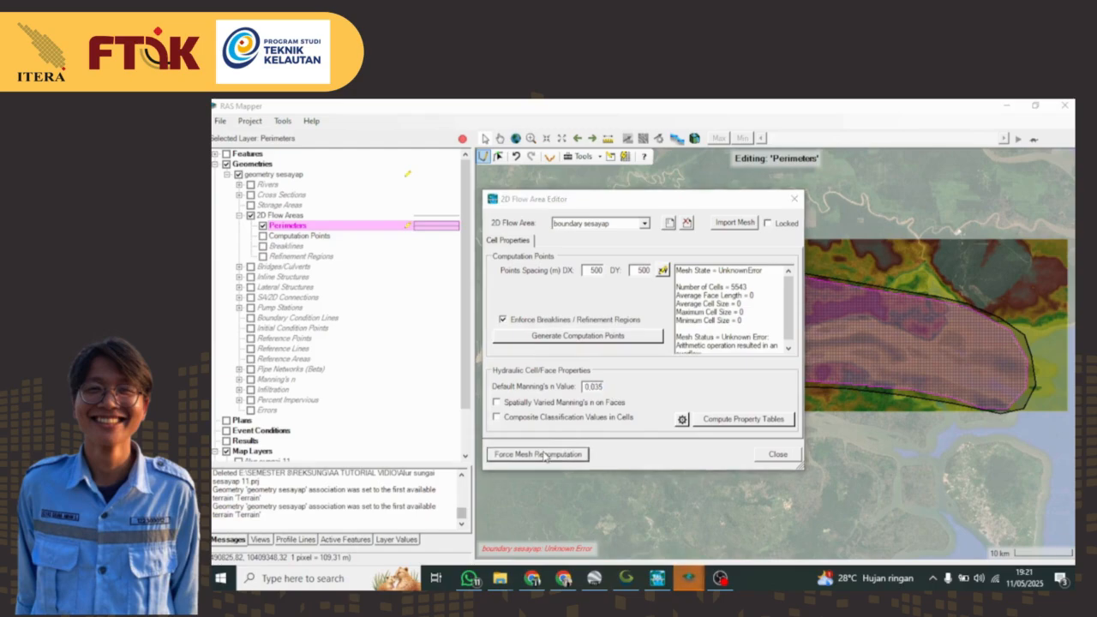
{"action": "left_click", "coordinate": [779, 455]}
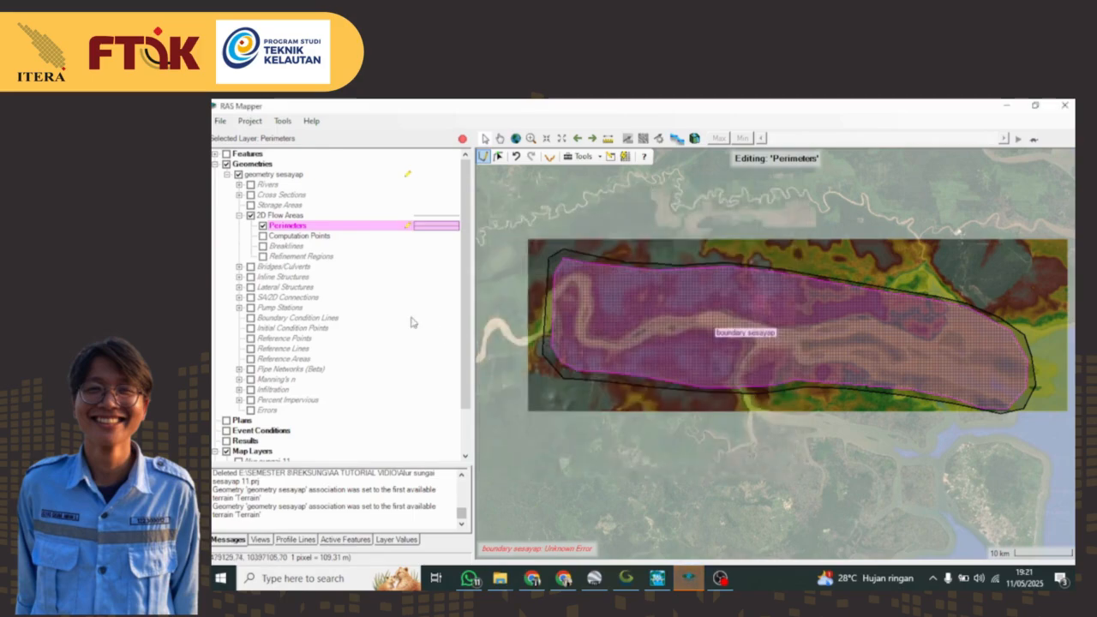
- Draw a breakline along the river channel from the western bend to the eastern end of the perimeter near the river mouth
{"action": "left_click", "coordinate": [283, 246]}
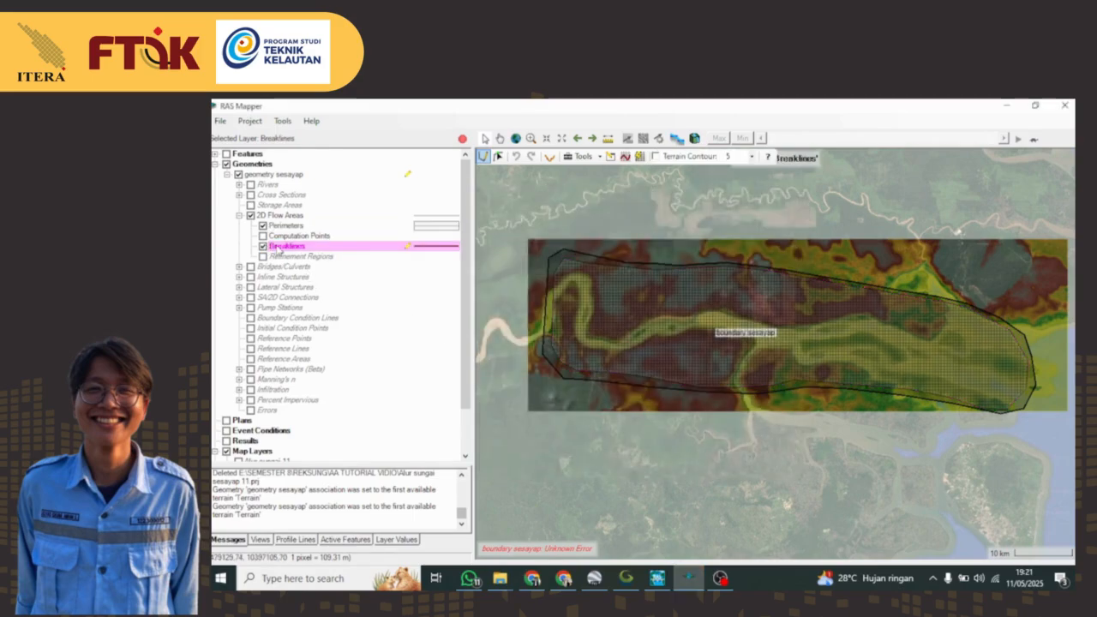
{"action": "scroll", "coordinate": [579, 301], "scroll_direction": "up", "scroll_amount": 3}
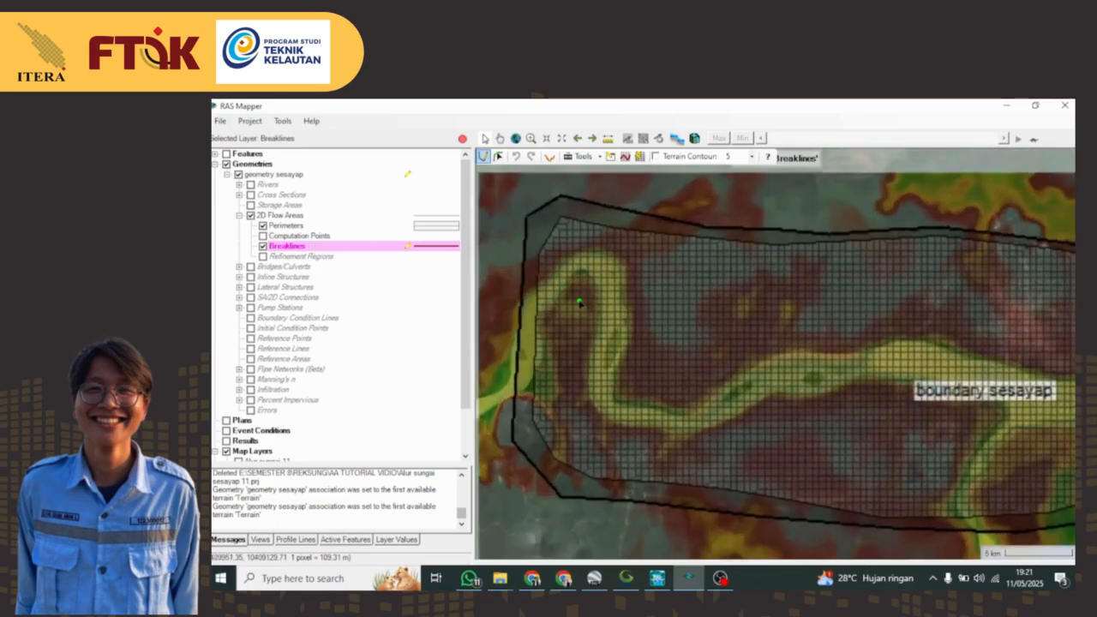
{"action": "left_click", "coordinate": [546, 293]}
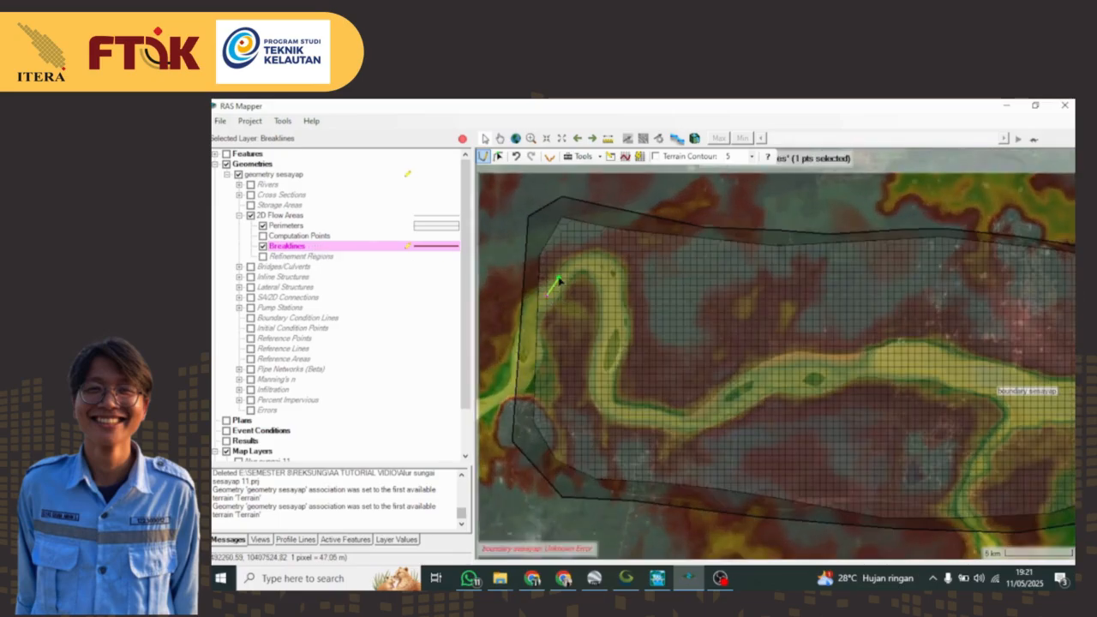
{"action": "left_click", "coordinate": [559, 277]}
{"action": "left_click", "coordinate": [577, 266]}
{"action": "left_click", "coordinate": [591, 263]}
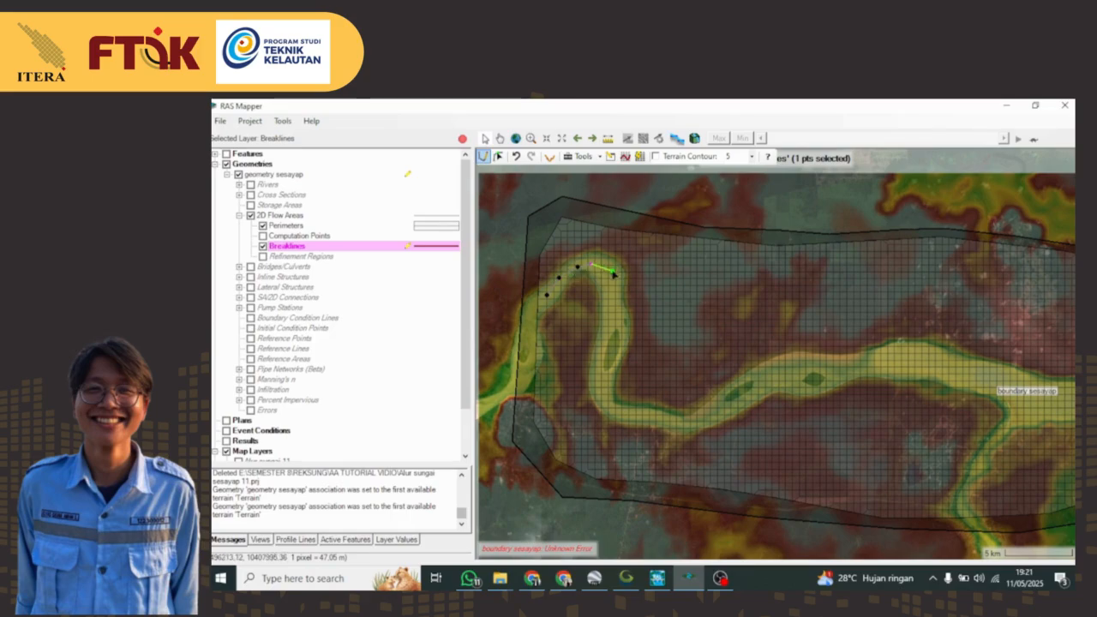
{"action": "left_click", "coordinate": [615, 300]}
{"action": "left_click", "coordinate": [613, 330]}
{"action": "left_click", "coordinate": [606, 362]}
{"action": "left_click", "coordinate": [652, 416]}
{"action": "left_click", "coordinate": [697, 422]}
{"action": "left_click", "coordinate": [753, 392]}
{"action": "left_click", "coordinate": [810, 378]}
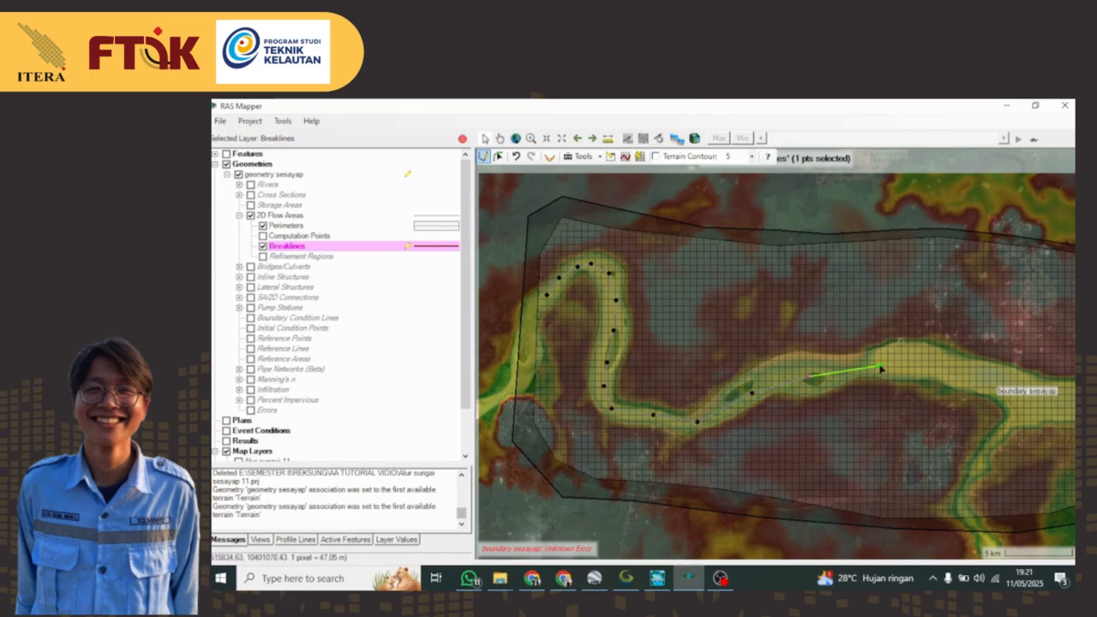
{"action": "left_click", "coordinate": [880, 365]}
{"action": "left_click", "coordinate": [940, 369]}
{"action": "scroll", "coordinate": [697, 362], "scroll_direction": "up", "scroll_amount": 2}
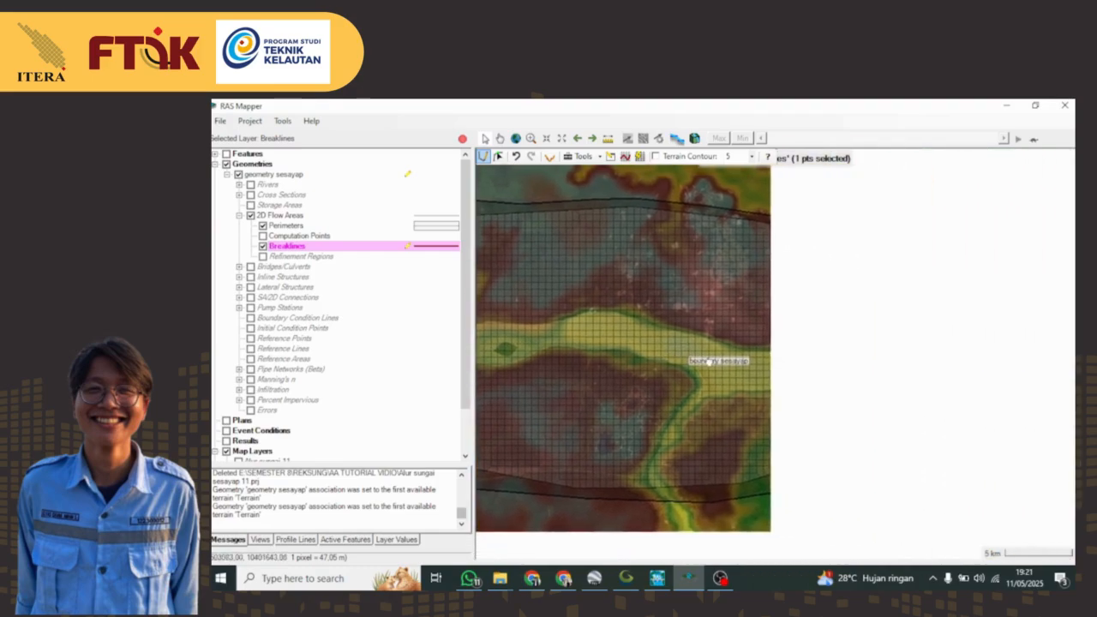
{"action": "scroll", "coordinate": [711, 362], "scroll_direction": "up", "scroll_amount": 1}
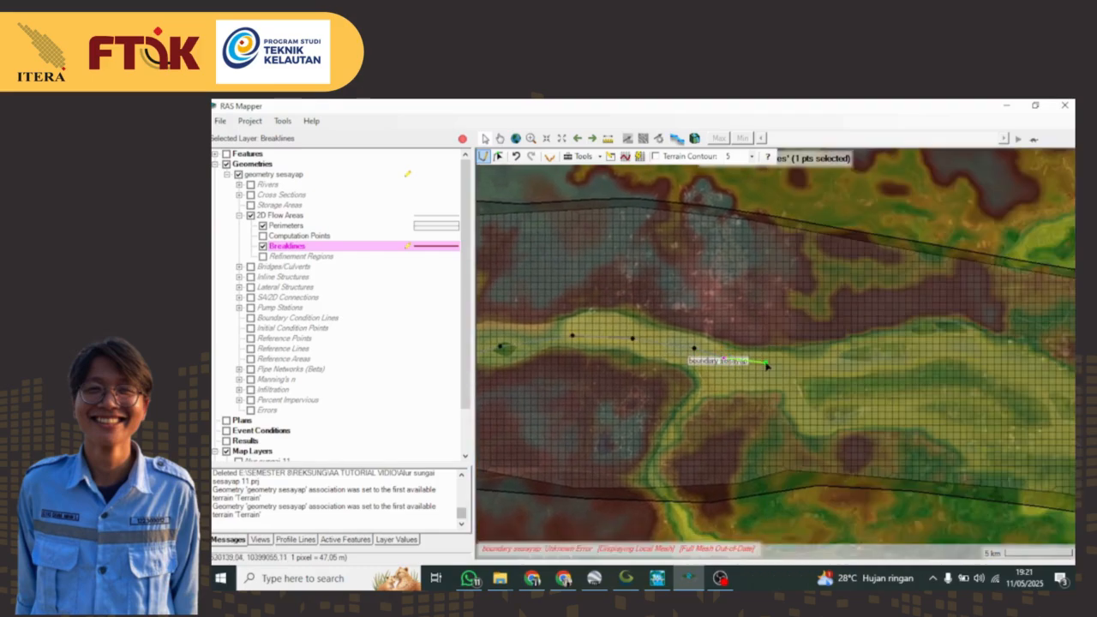
{"action": "left_click", "coordinate": [765, 363]}
{"action": "left_click", "coordinate": [829, 370]}
{"action": "left_click", "coordinate": [895, 360]}
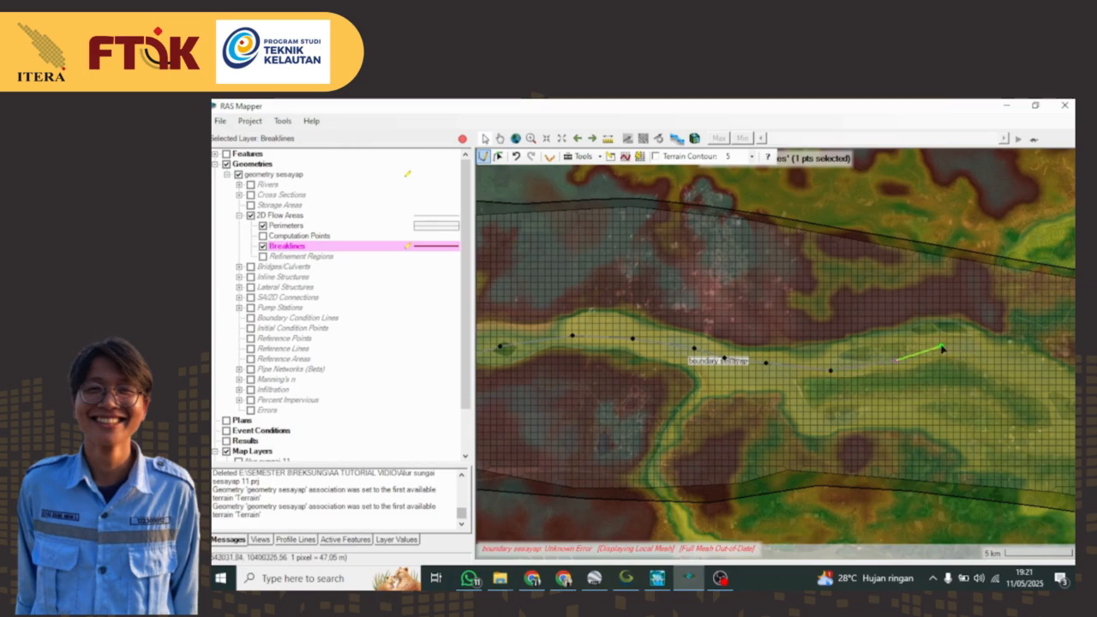
{"action": "left_click_drag", "start_coordinate": [998, 356], "coordinate": [620, 328]}
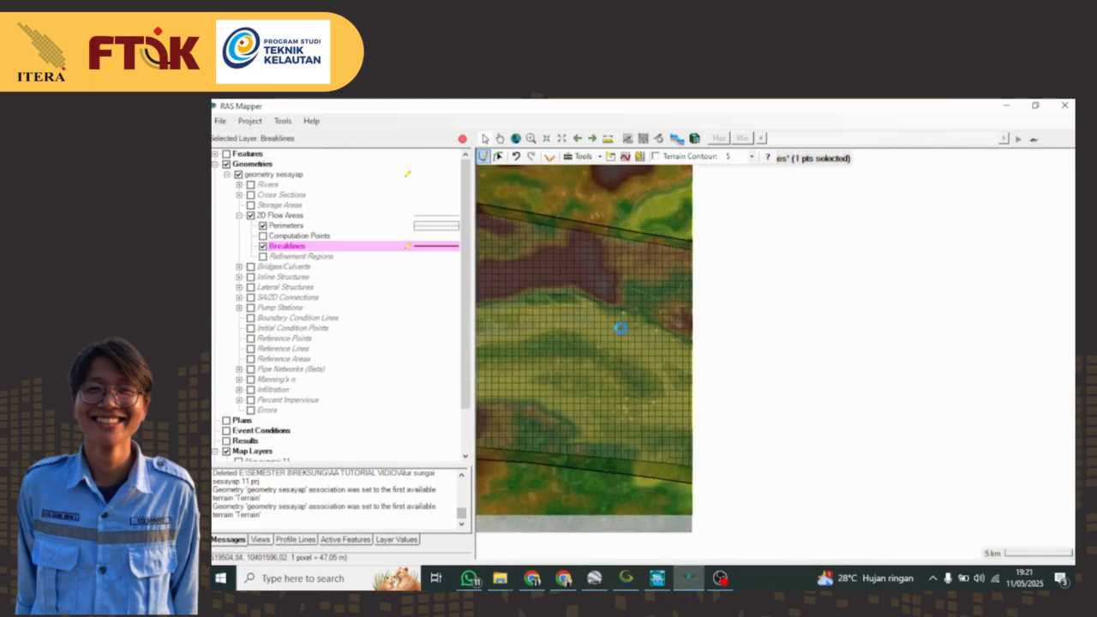
{"action": "left_click", "coordinate": [663, 351]}
{"action": "left_click", "coordinate": [724, 375]}
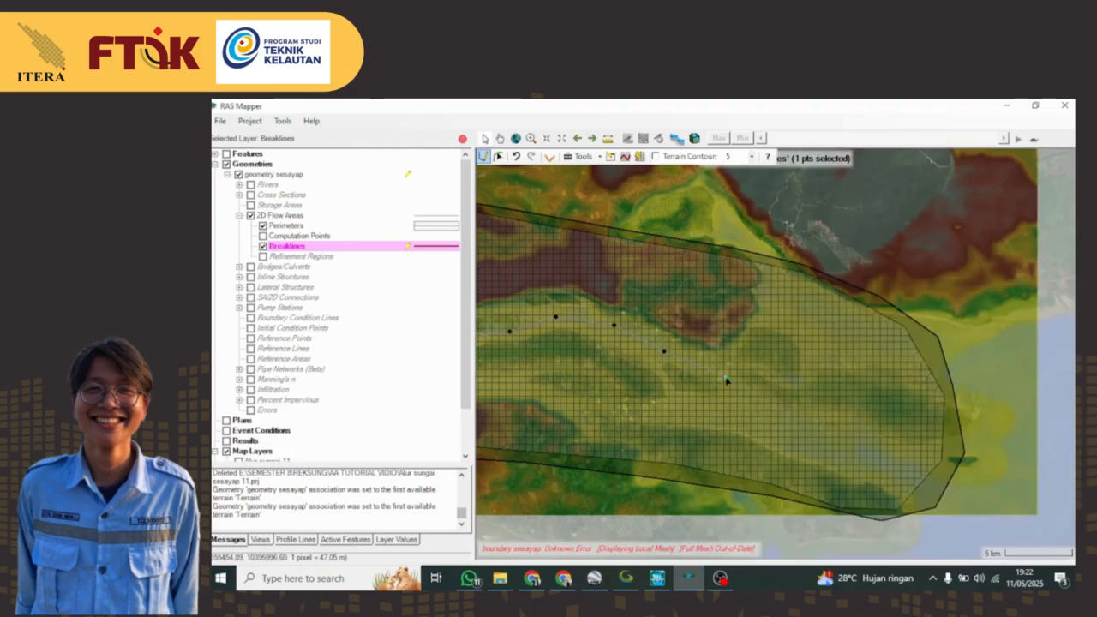
{"action": "left_click", "coordinate": [796, 425]}
{"action": "left_click", "coordinate": [886, 457]}
{"action": "double_click", "coordinate": [909, 474]}
- Name the new river channel breakline alur sesayap
{"action": "key", "text": "BackSpace"}
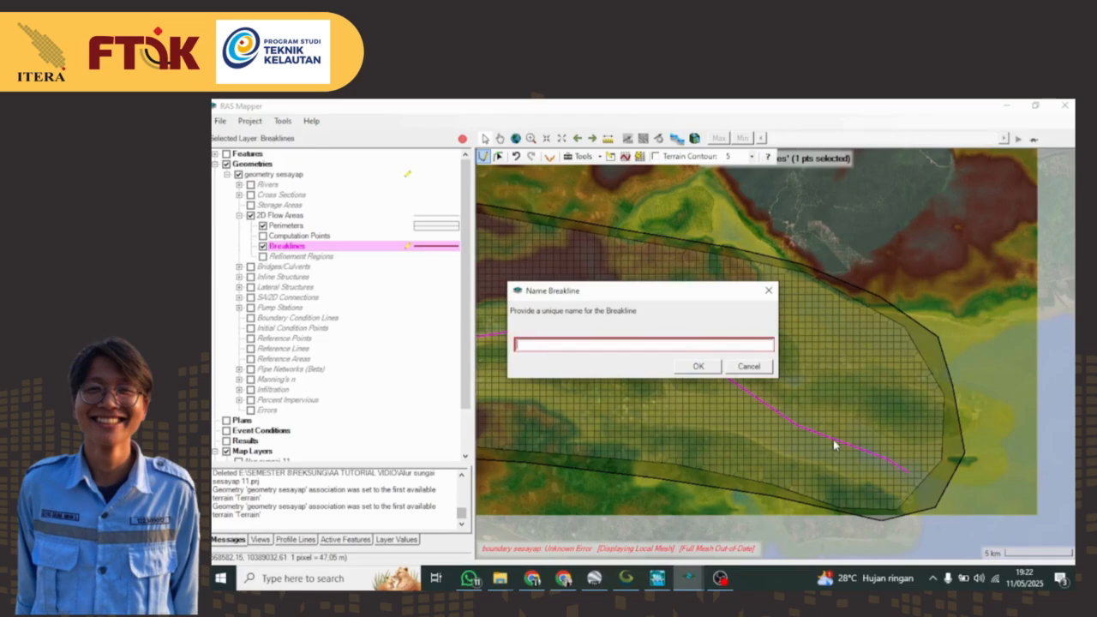
{"action": "type", "text": "alur"}
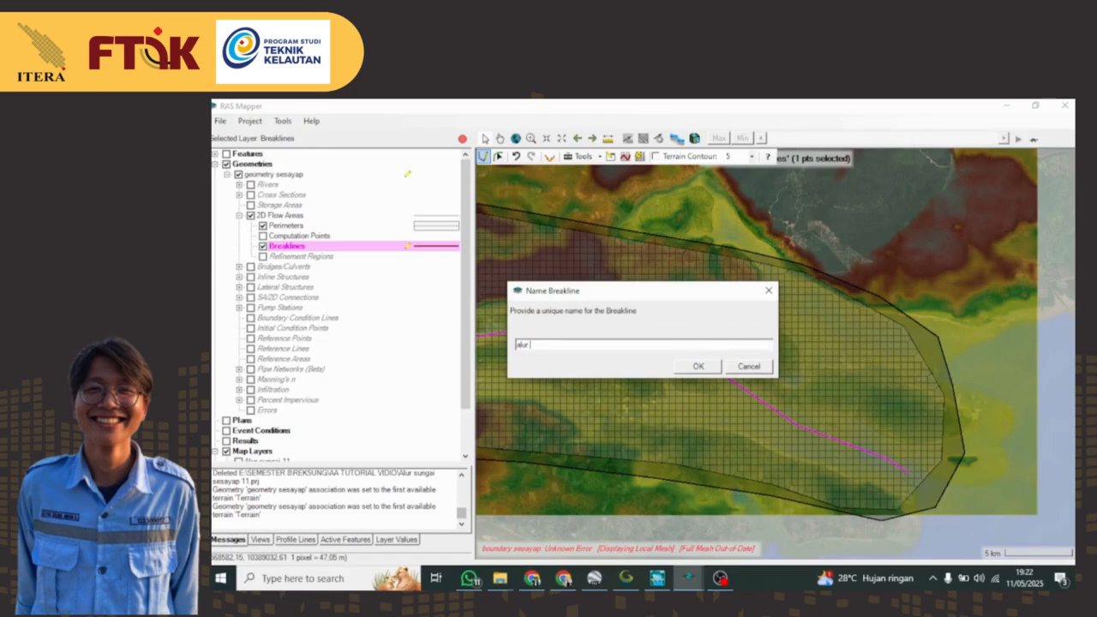
{"action": "type", "text": " sesa"}
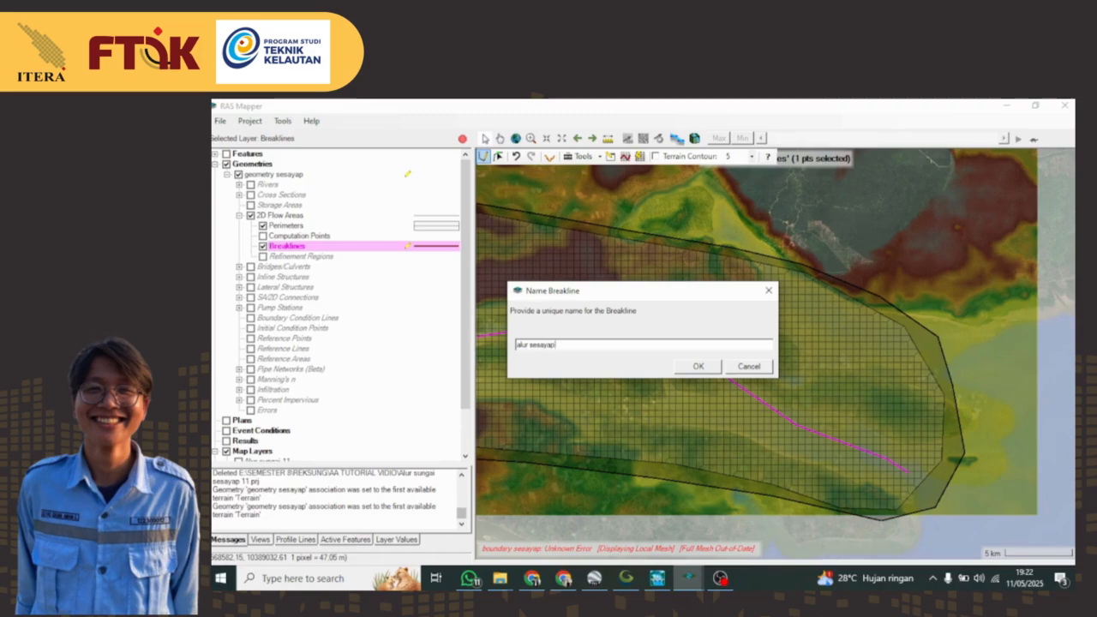
{"action": "type", "text": "yap"}
{"action": "left_click", "coordinate": [698, 365]}
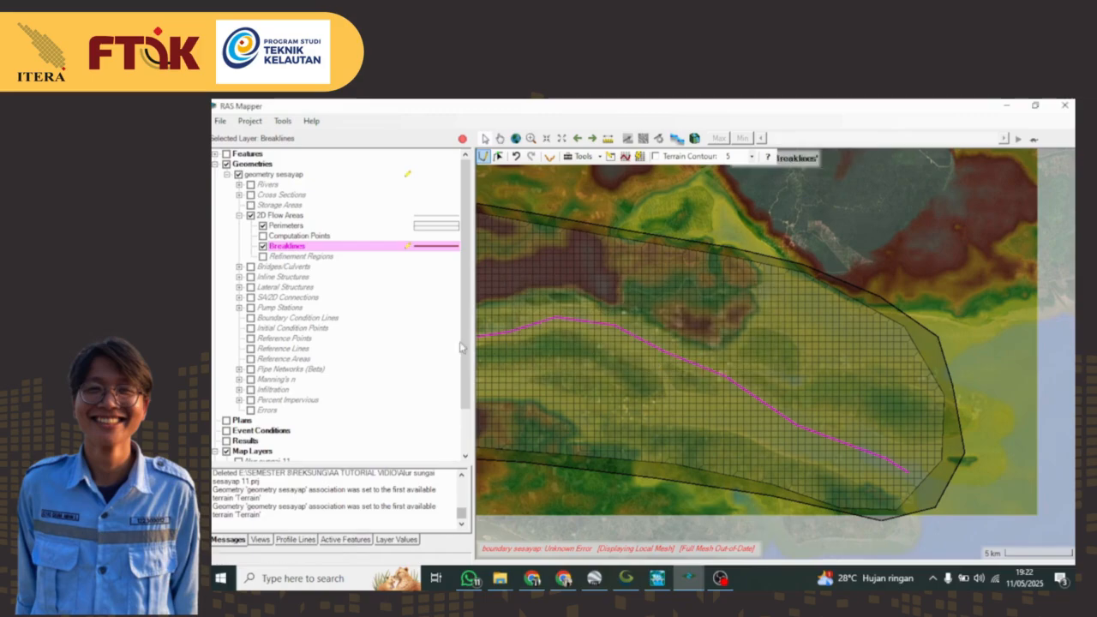
- Regenerate the computation points with breaklines for all meshes, replacing the existing points
{"action": "left_click", "coordinate": [283, 227]}
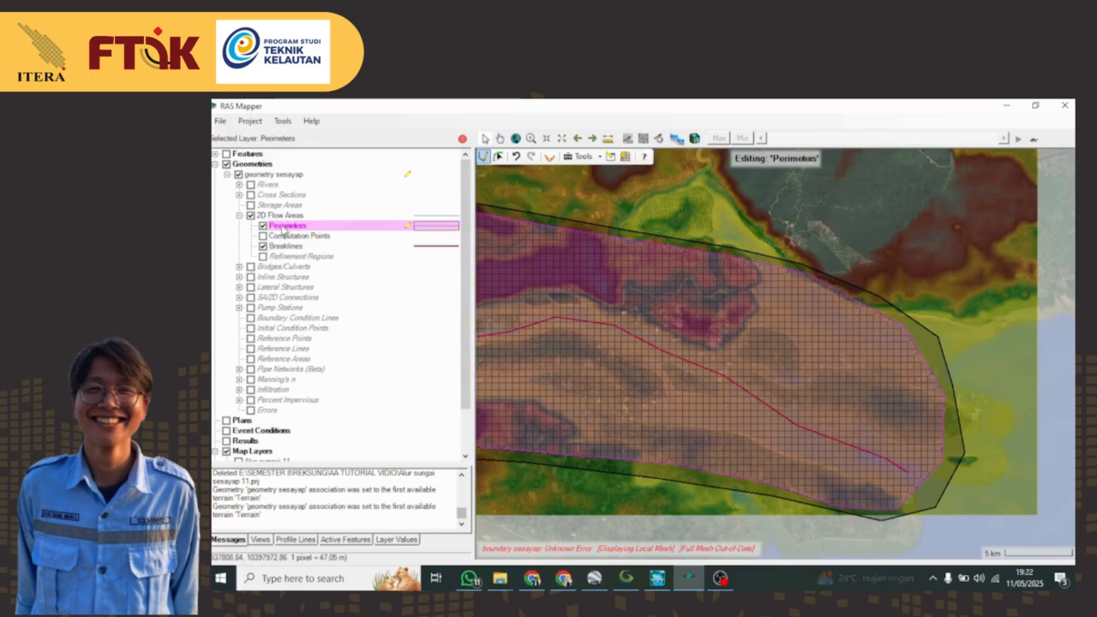
{"action": "right_click", "coordinate": [283, 227]}
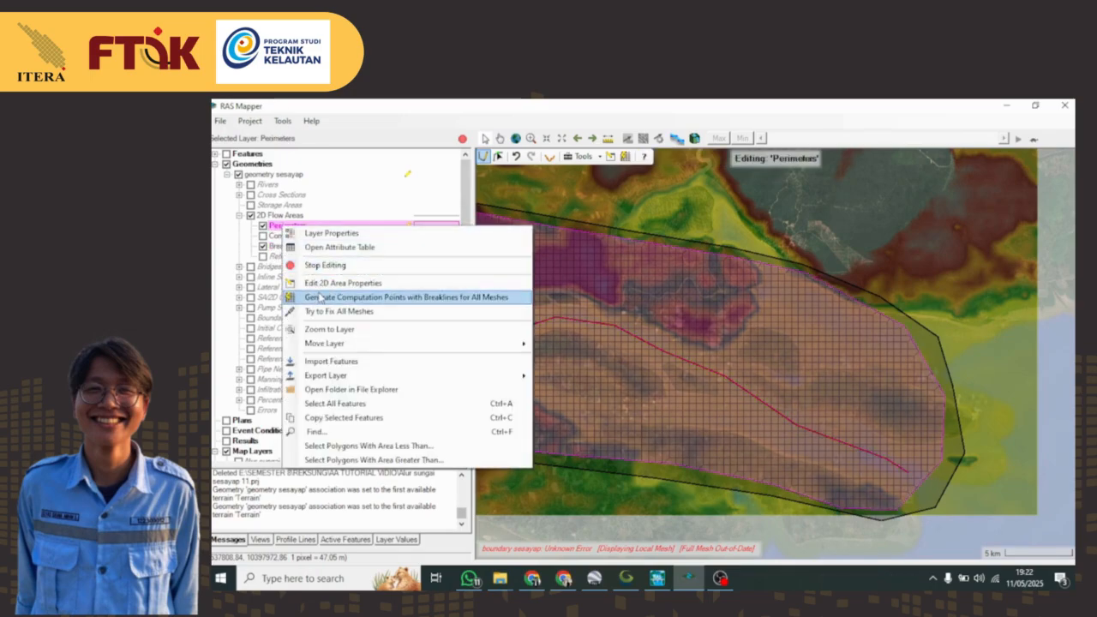
{"action": "left_click", "coordinate": [319, 297]}
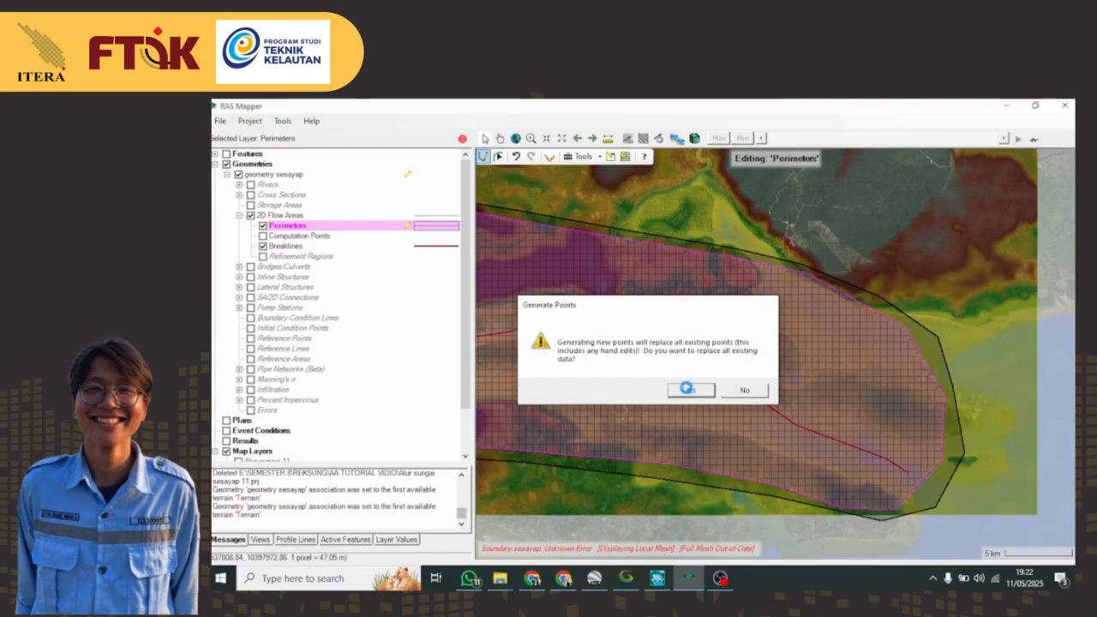
{"action": "left_click", "coordinate": [686, 388]}
{"action": "scroll", "coordinate": [599, 367], "scroll_direction": "down", "scroll_amount": 2}
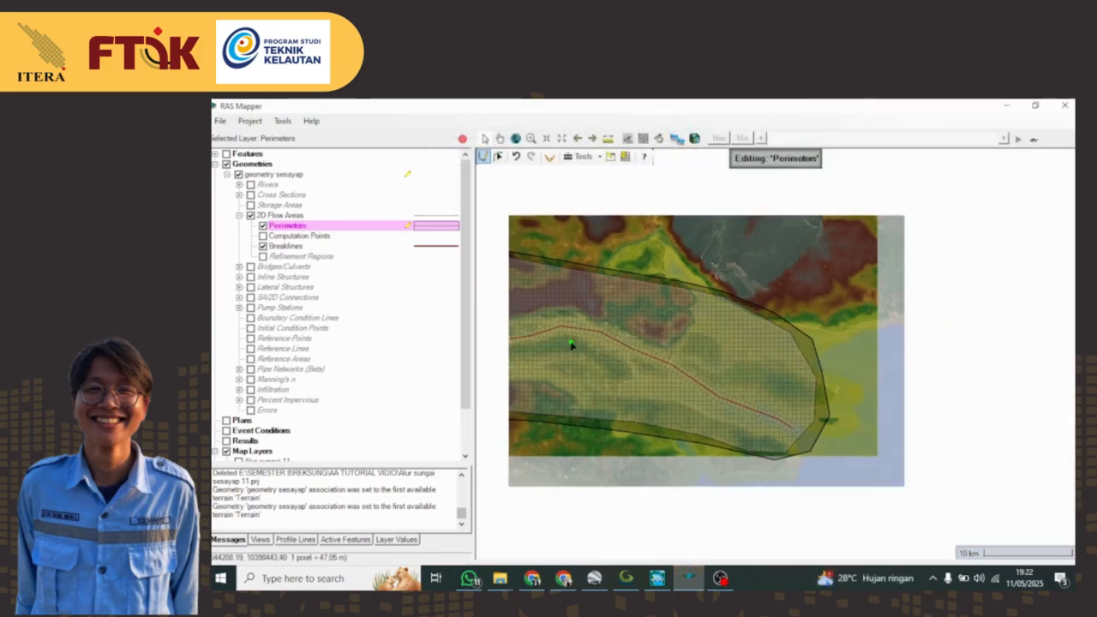
{"action": "left_click_drag", "start_coordinate": [570, 342], "coordinate": [716, 353]}
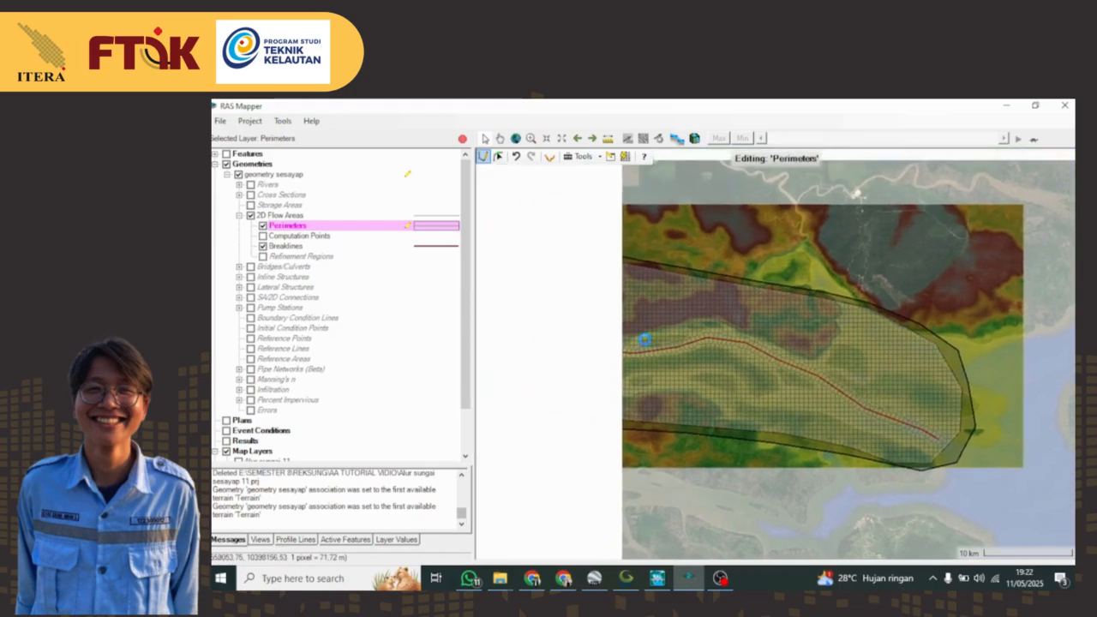
{"action": "left_click_drag", "start_coordinate": [607, 339], "coordinate": [718, 349]}
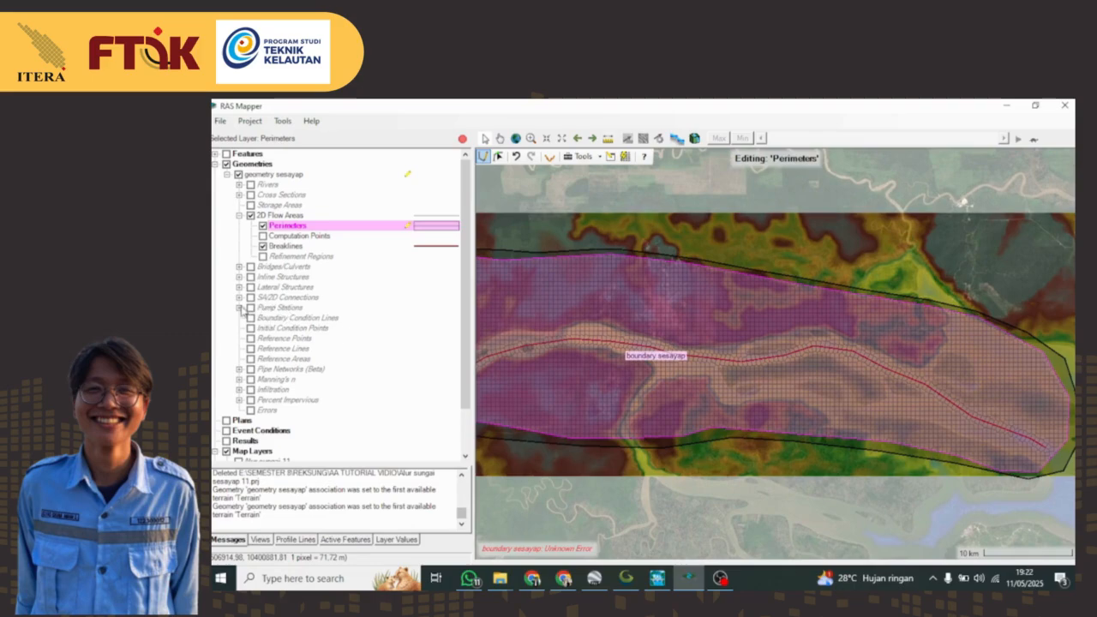
- Turn on the Boundary Condition Lines layer for the mesh at the river channel's western end
{"action": "left_click", "coordinate": [251, 318]}
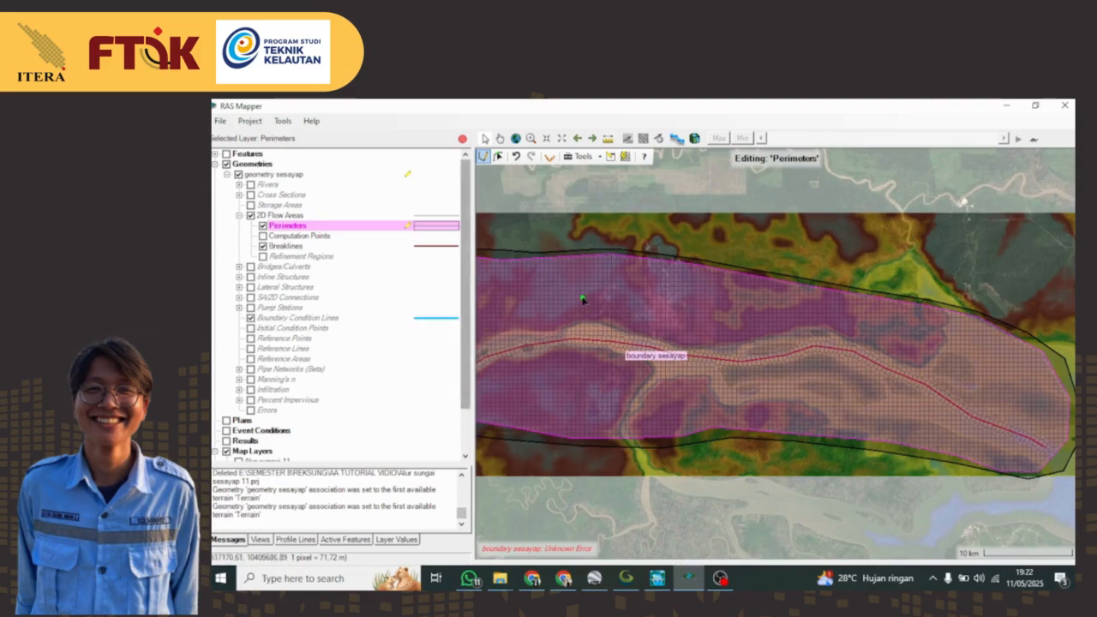
{"action": "left_click_drag", "start_coordinate": [580, 301], "coordinate": [763, 316]}
{"action": "scroll", "coordinate": [531, 300], "scroll_direction": "up", "scroll_amount": 5}
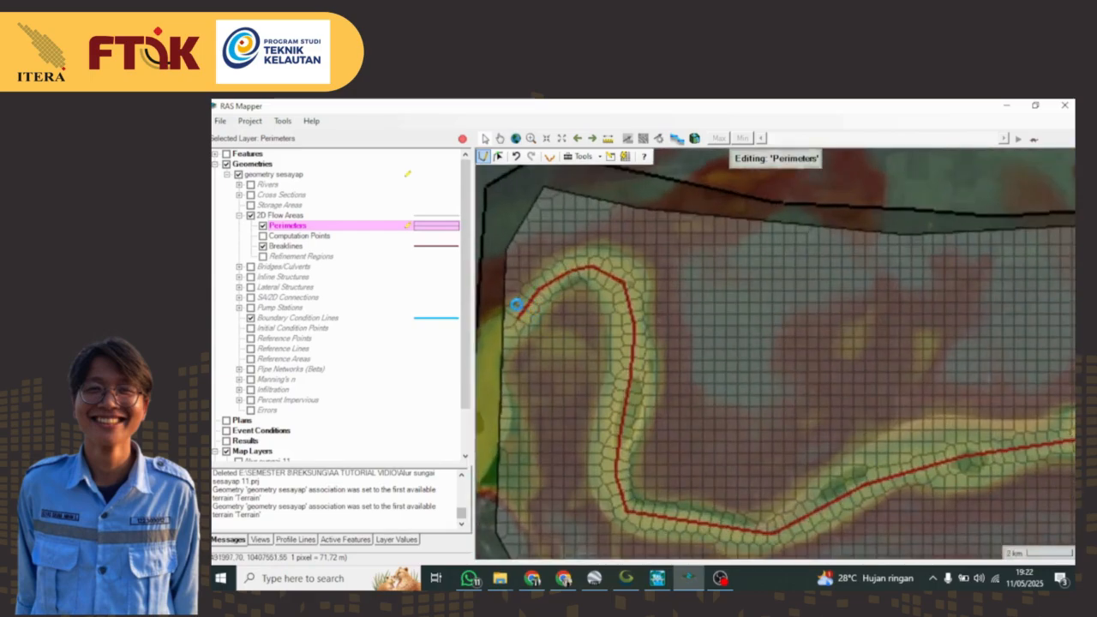
{"action": "mouse_move", "coordinate": [515, 264]}
{"action": "left_mouse_down"}
{"action": "mouse_move", "coordinate": [538, 364]}
{"action": "mouse_move", "coordinate": [519, 265]}
{"action": "left_mouse_up"}
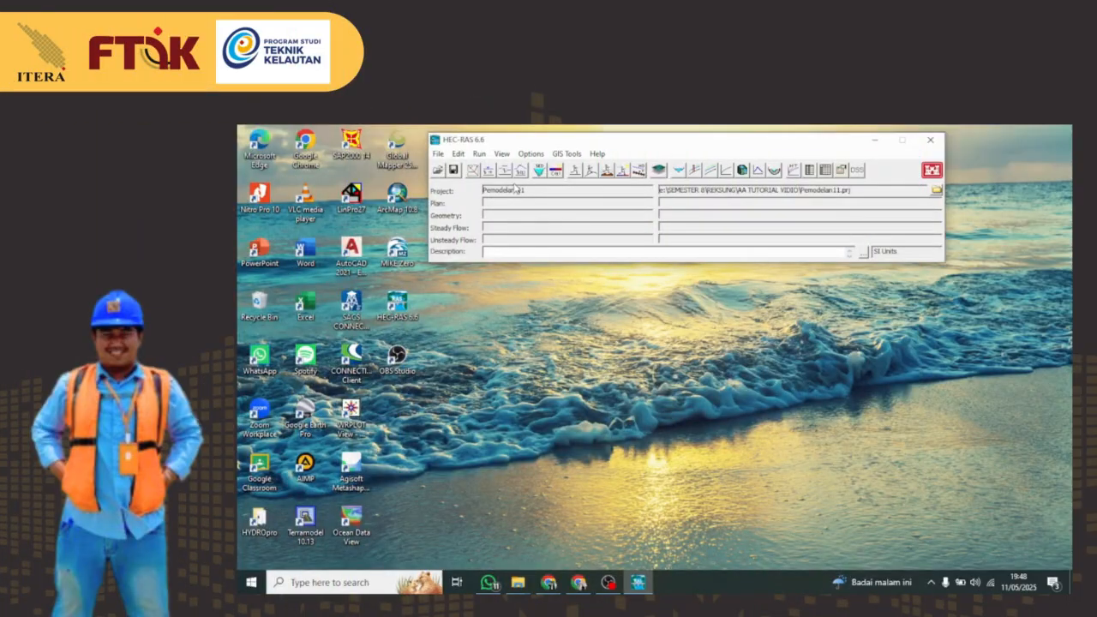
- Open the existing geometry file Geometry data 121 in the geometric data editor
{"action": "left_click", "coordinate": [472, 169]}
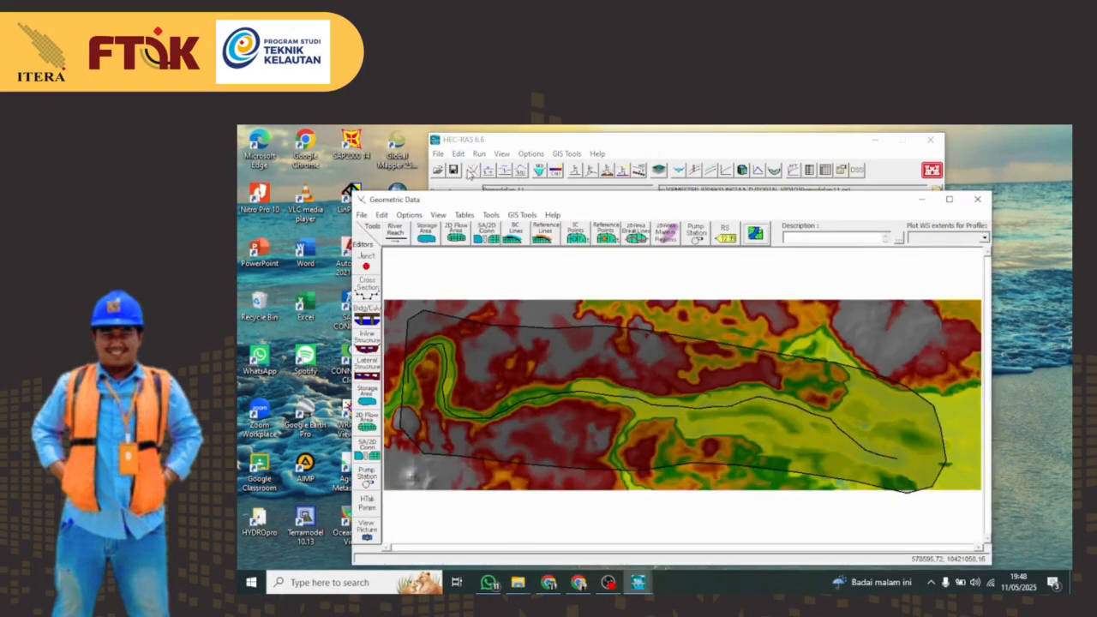
{"action": "left_click", "coordinate": [362, 214]}
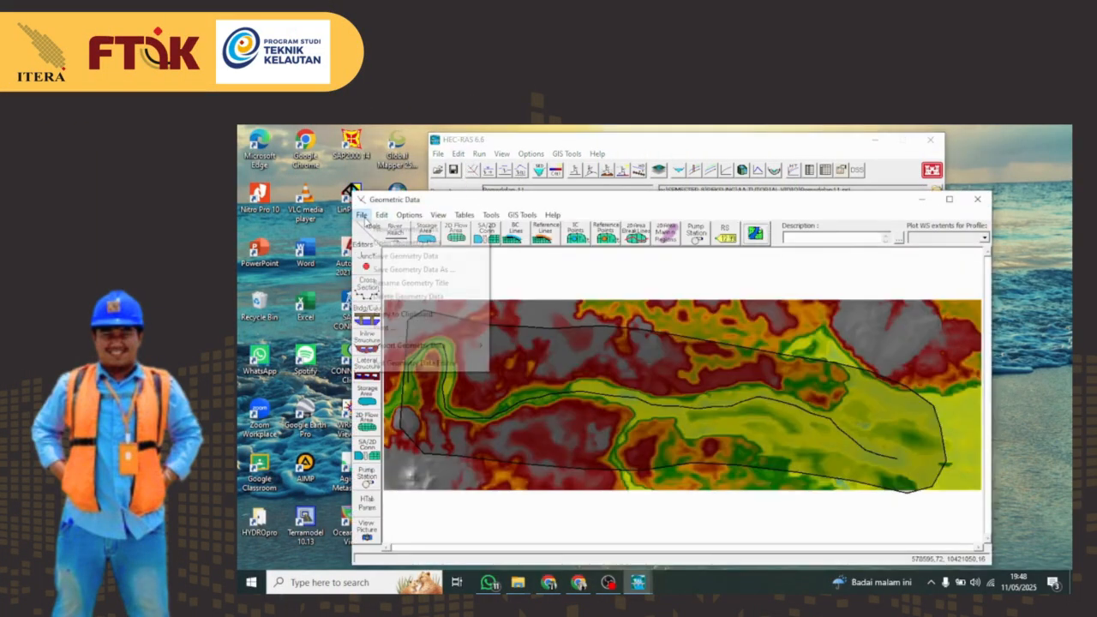
{"action": "left_click", "coordinate": [396, 242]}
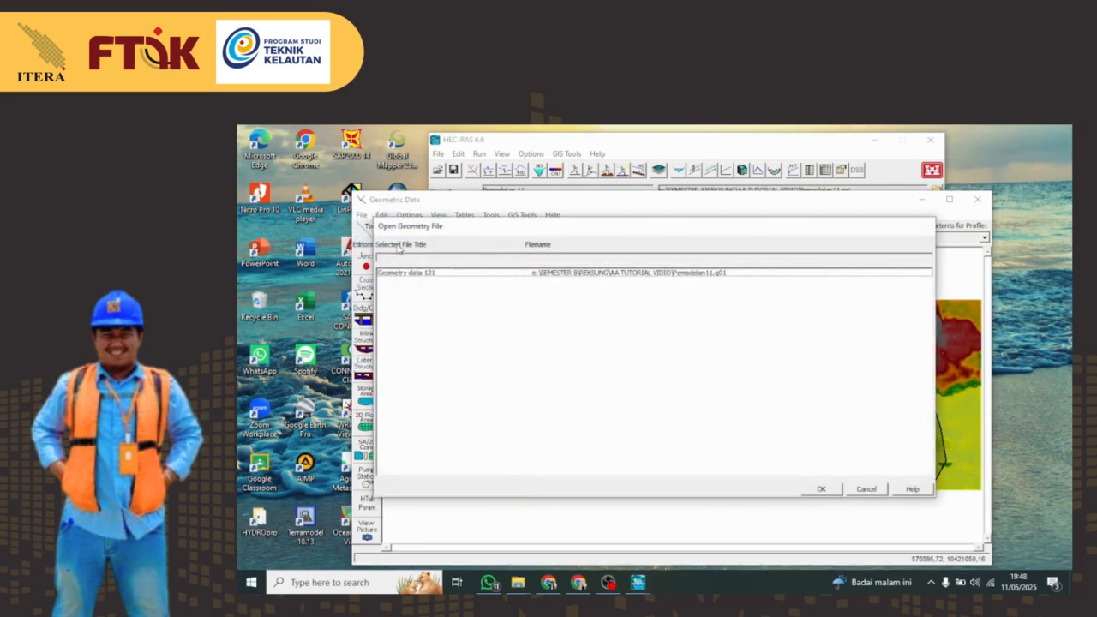
{"action": "double_click", "coordinate": [416, 277]}
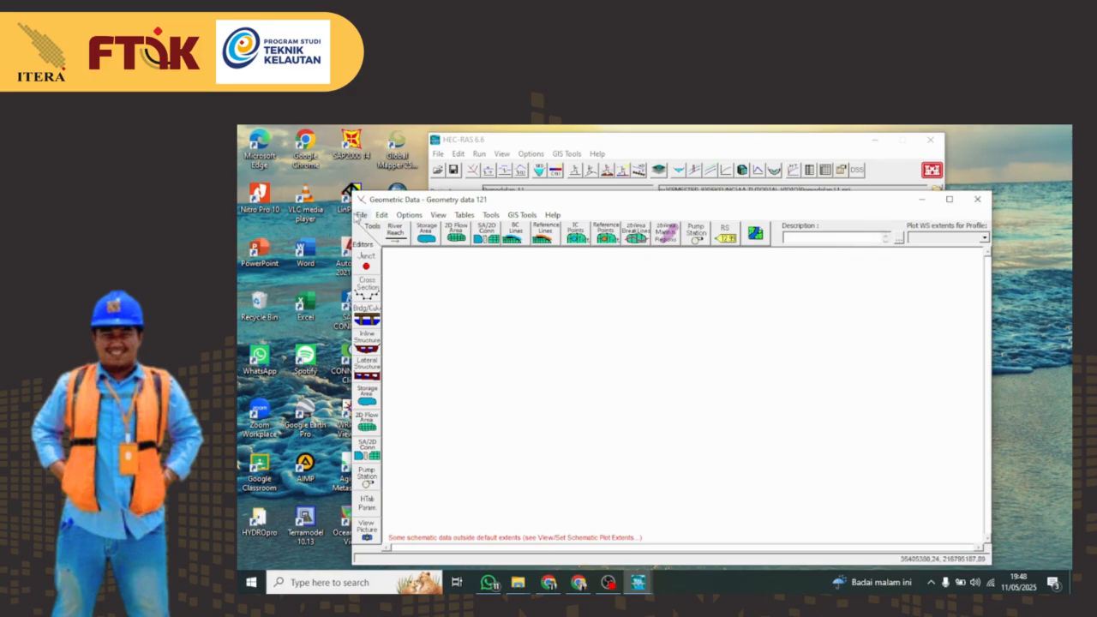
- Save the Geometry data 121 geometry and close the geometric data editor
{"action": "left_click", "coordinate": [360, 215]}
{"action": "left_click", "coordinate": [361, 215]}
{"action": "left_click", "coordinate": [361, 215]}
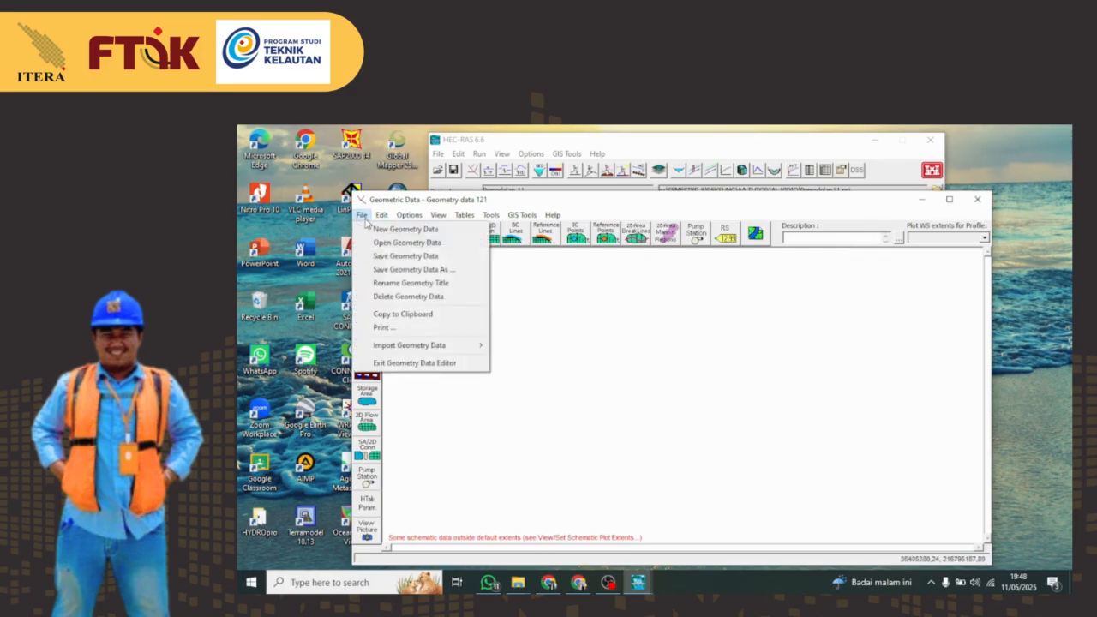
{"action": "left_click", "coordinate": [402, 256]}
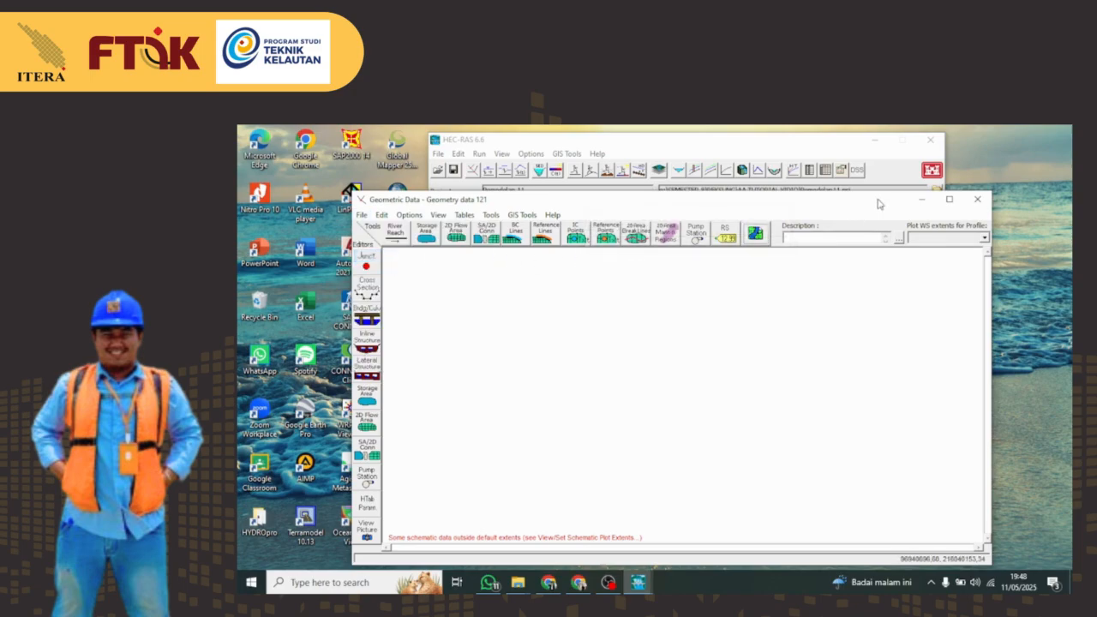
{"action": "left_click", "coordinate": [977, 198]}
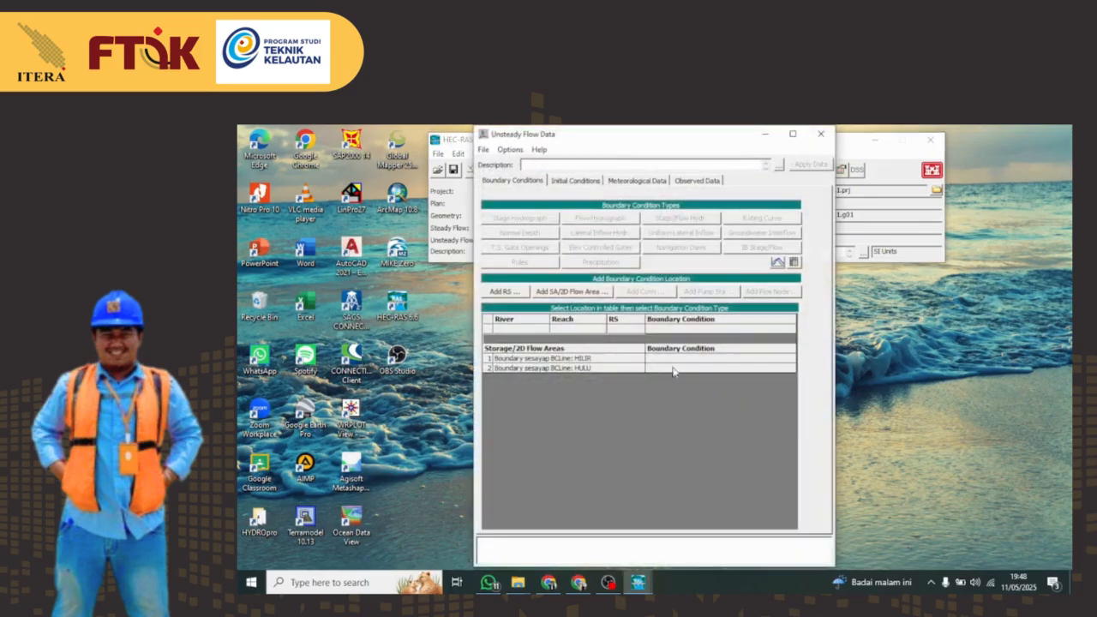
- Start a flow hydrograph for the HULU boundary line in the unsteady flow data, using a fixed start time
{"action": "left_click", "coordinate": [669, 369]}
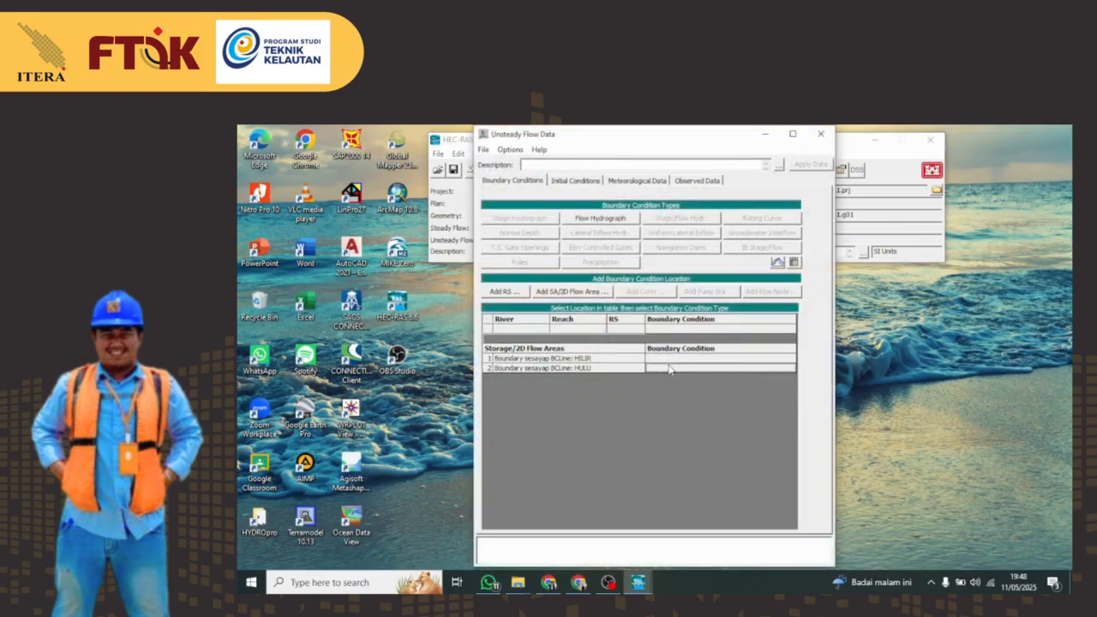
{"action": "left_click", "coordinate": [599, 218]}
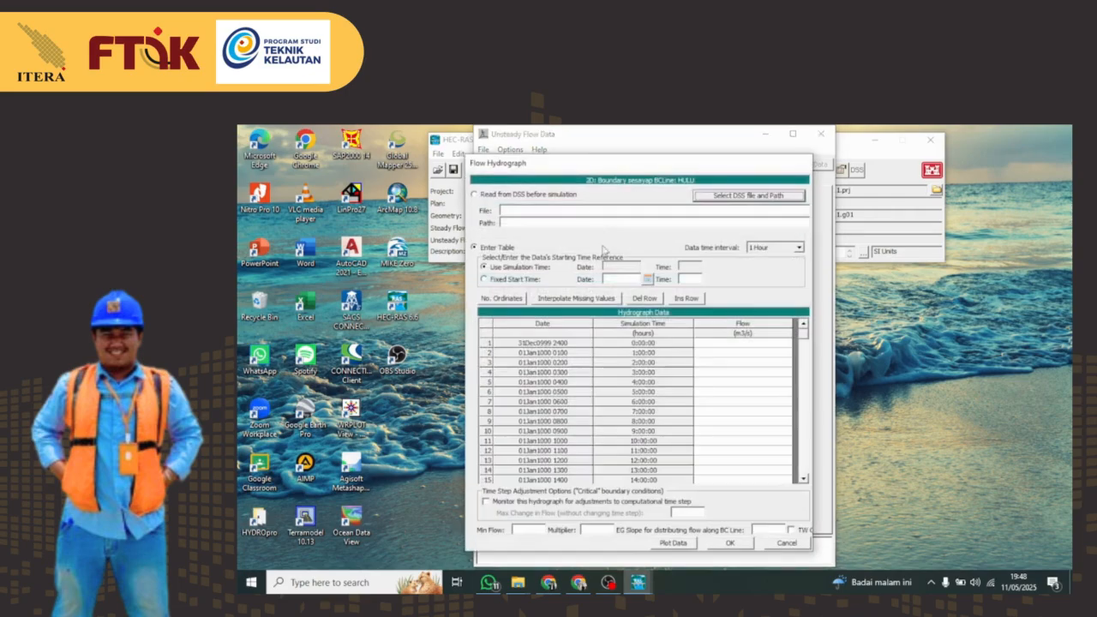
{"action": "left_click", "coordinate": [485, 279]}
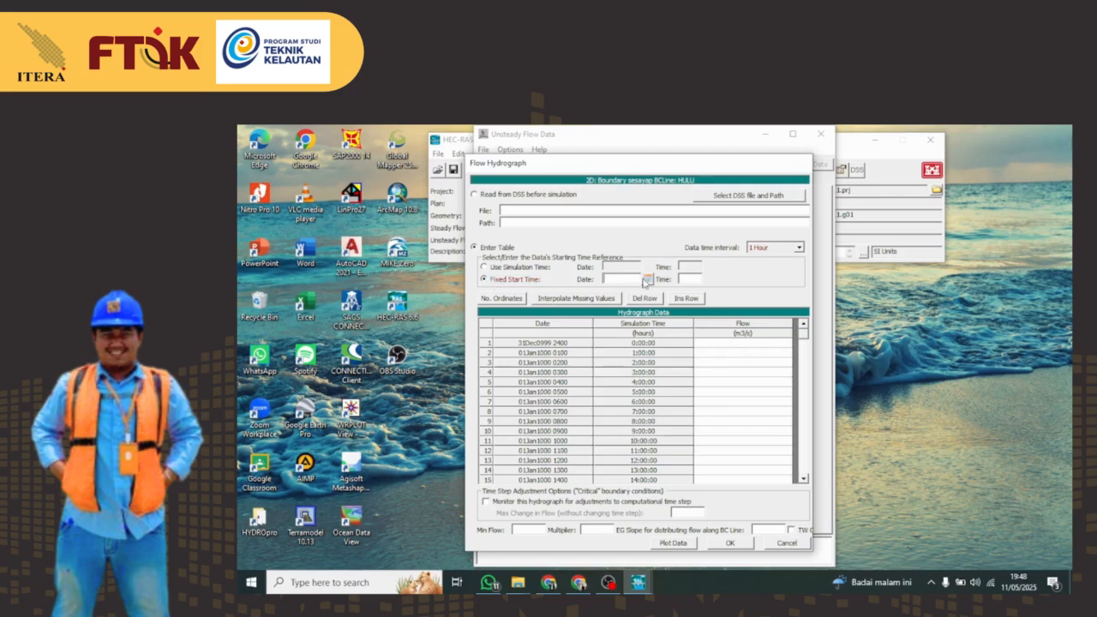
- Set the HULU hydrograph's fixed start date to 14APR2025 with a start time of 0000
{"action": "left_click", "coordinate": [647, 279]}
{"action": "left_click", "coordinate": [711, 337]}
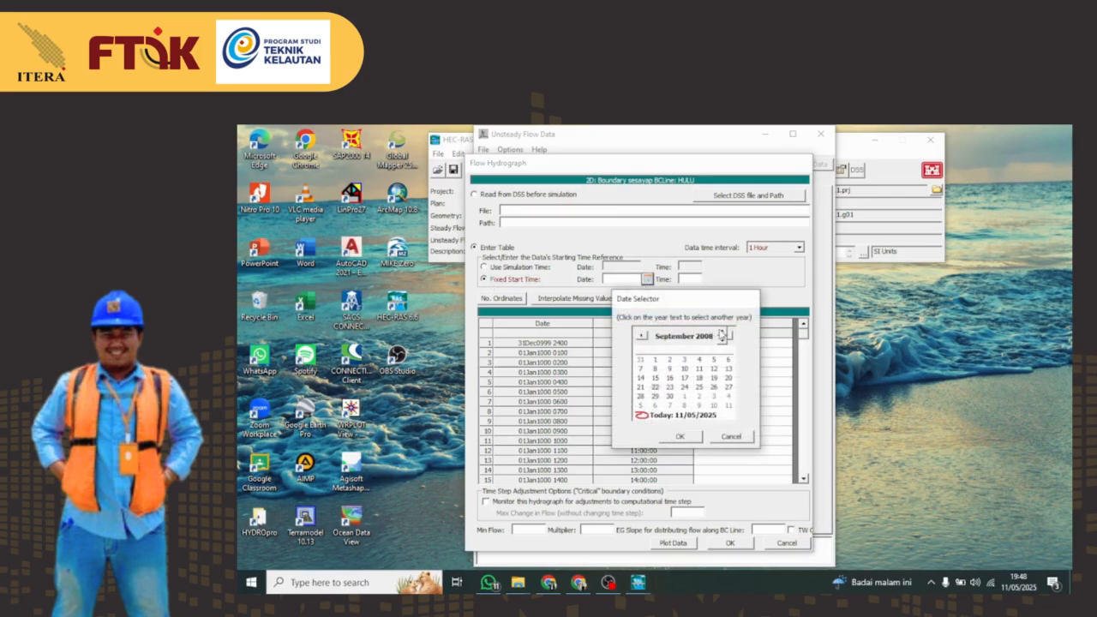
{"action": "left_click", "coordinate": [720, 331]}
{"action": "left_click", "coordinate": [720, 331]}
{"action": "left_click", "coordinate": [720, 330]}
{"action": "left_click", "coordinate": [721, 331]}
{"action": "left_click", "coordinate": [720, 331]}
{"action": "left_click", "coordinate": [721, 330]}
{"action": "left_click", "coordinate": [720, 330]}
{"action": "left_click", "coordinate": [721, 330]}
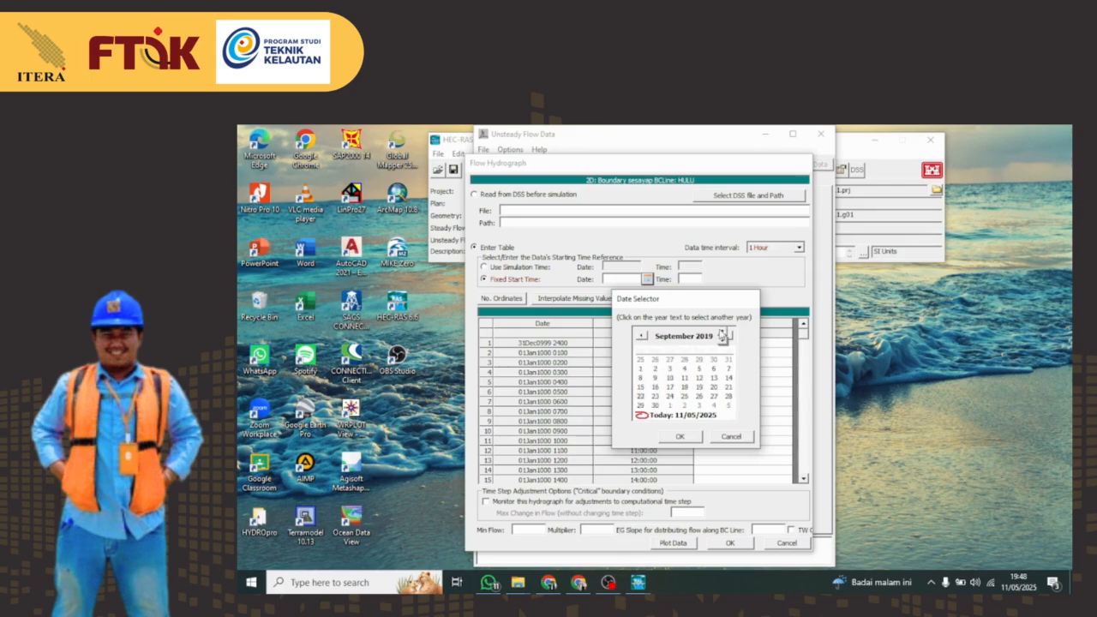
{"action": "left_click", "coordinate": [720, 331]}
{"action": "left_click", "coordinate": [720, 331]}
{"action": "left_click", "coordinate": [721, 330]}
{"action": "left_click", "coordinate": [720, 331]}
{"action": "left_click", "coordinate": [720, 331]}
{"action": "left_click", "coordinate": [720, 330]}
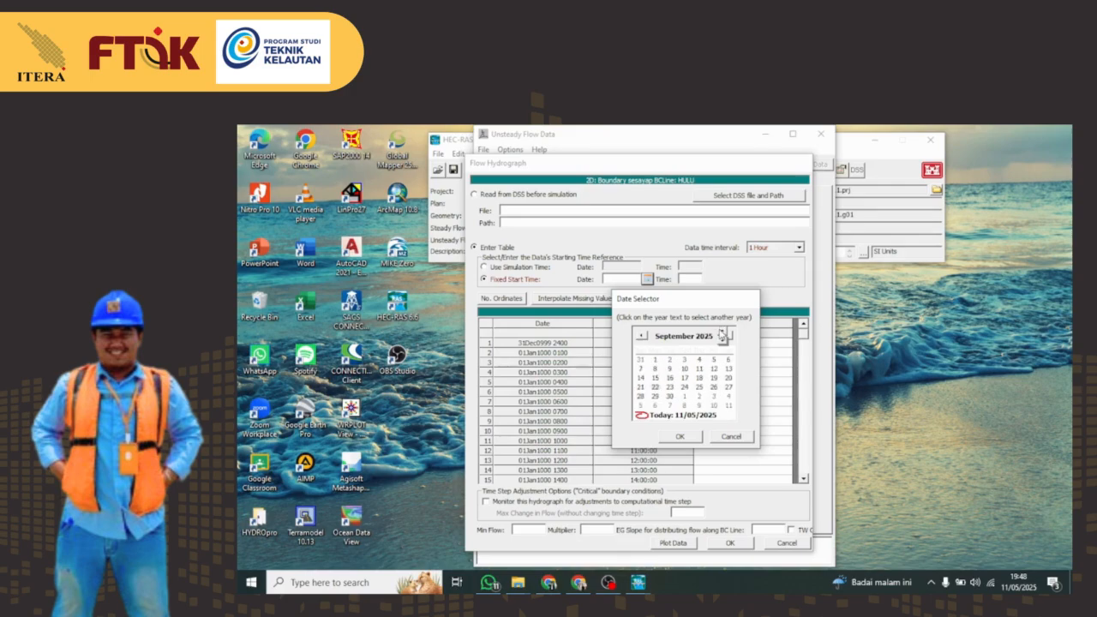
{"action": "left_click", "coordinate": [644, 337]}
{"action": "left_click", "coordinate": [644, 337]}
{"action": "left_click", "coordinate": [645, 336]}
{"action": "left_click", "coordinate": [645, 336]}
{"action": "left_click", "coordinate": [644, 337]}
{"action": "left_click", "coordinate": [644, 337]}
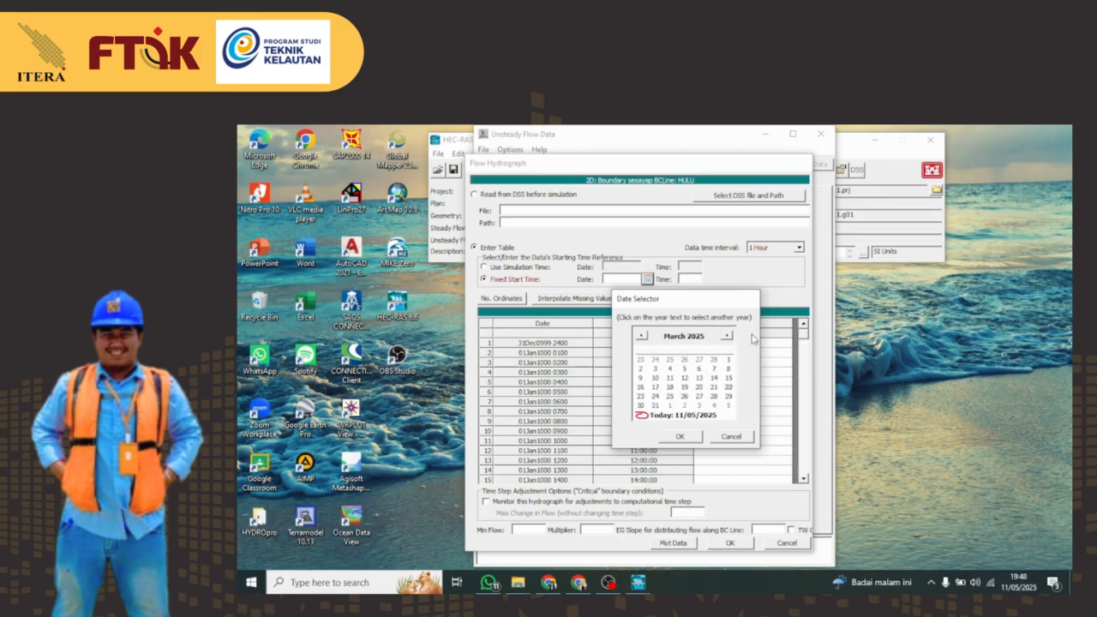
{"action": "left_click", "coordinate": [727, 335]}
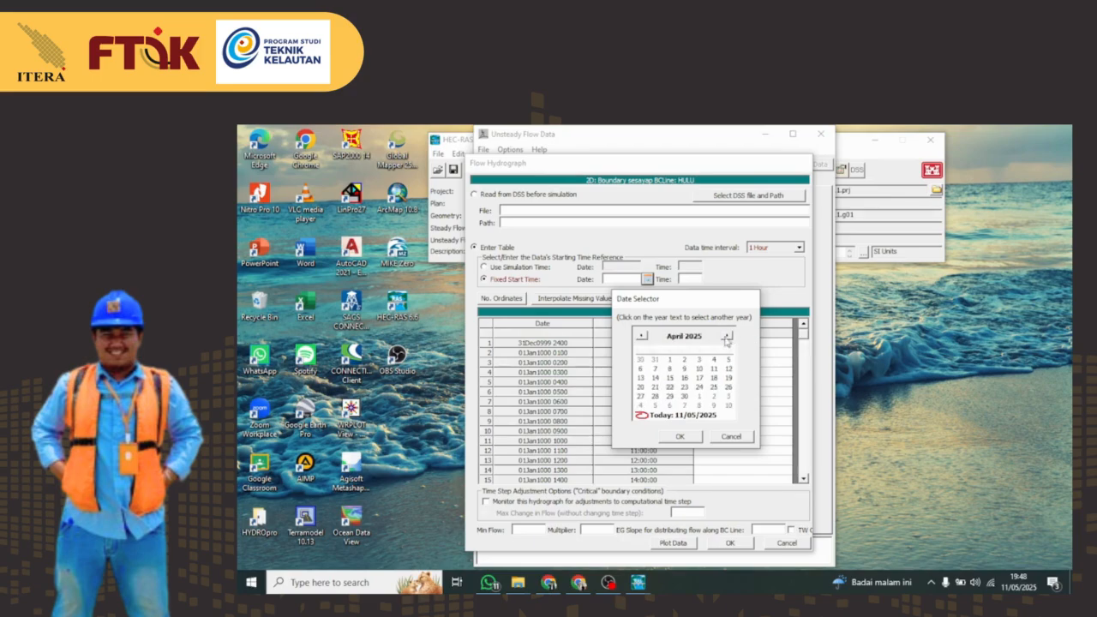
{"action": "left_click", "coordinate": [679, 435]}
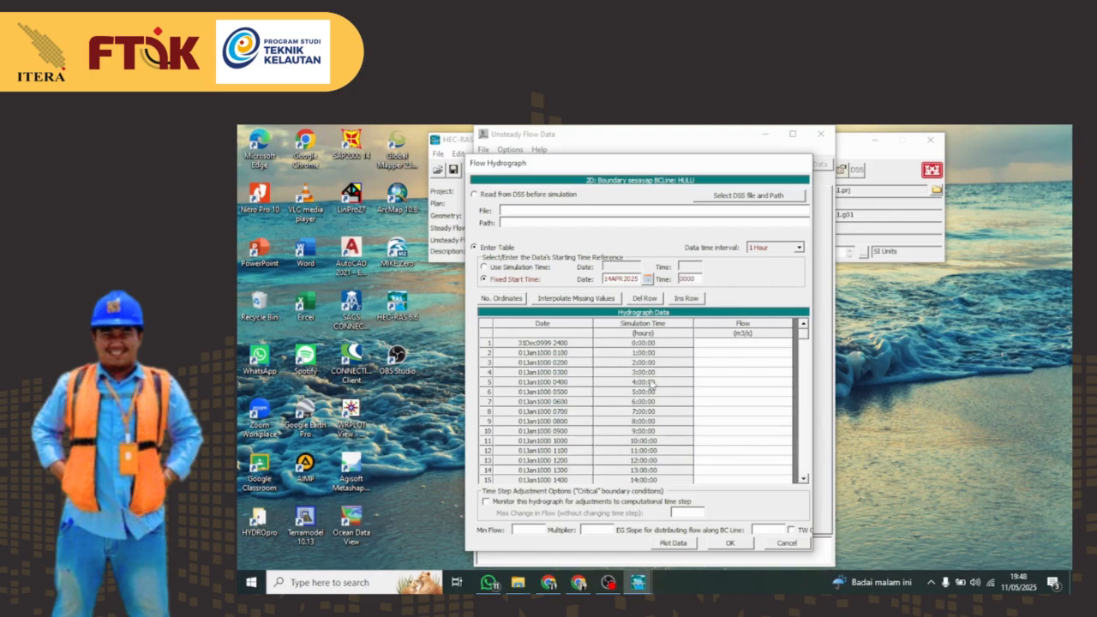
- Open the DEBIT workbook from the AA TUTORIAL VIDIO folder and copy all values of the Debit Curah Hujan column
{"action": "left_click", "coordinate": [517, 582]}
{"action": "left_click", "coordinate": [499, 538]}
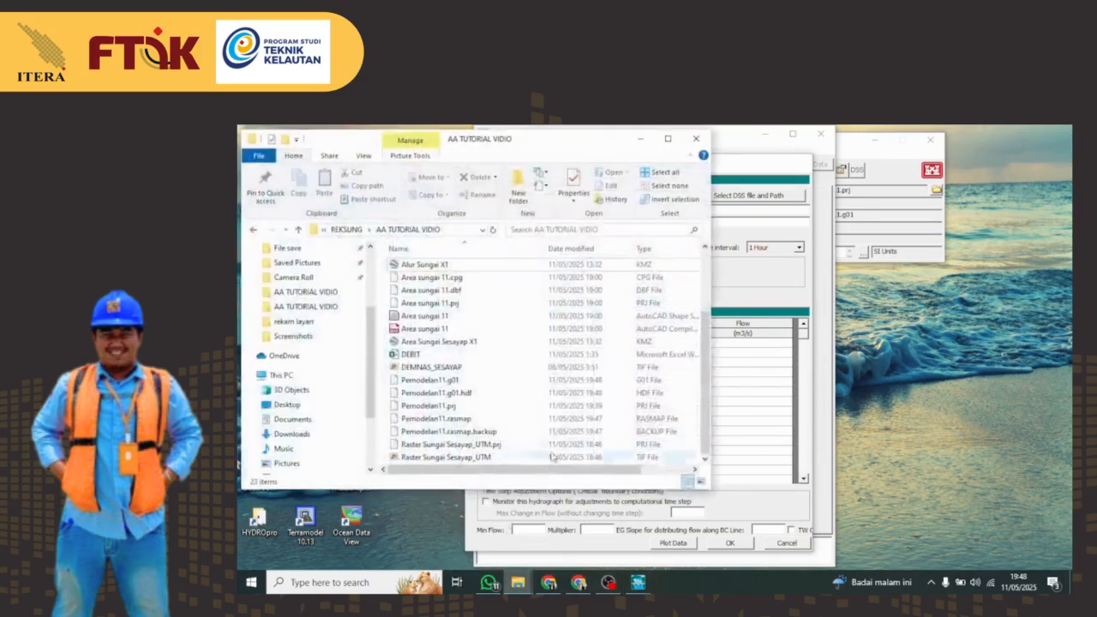
{"action": "left_click", "coordinate": [430, 357]}
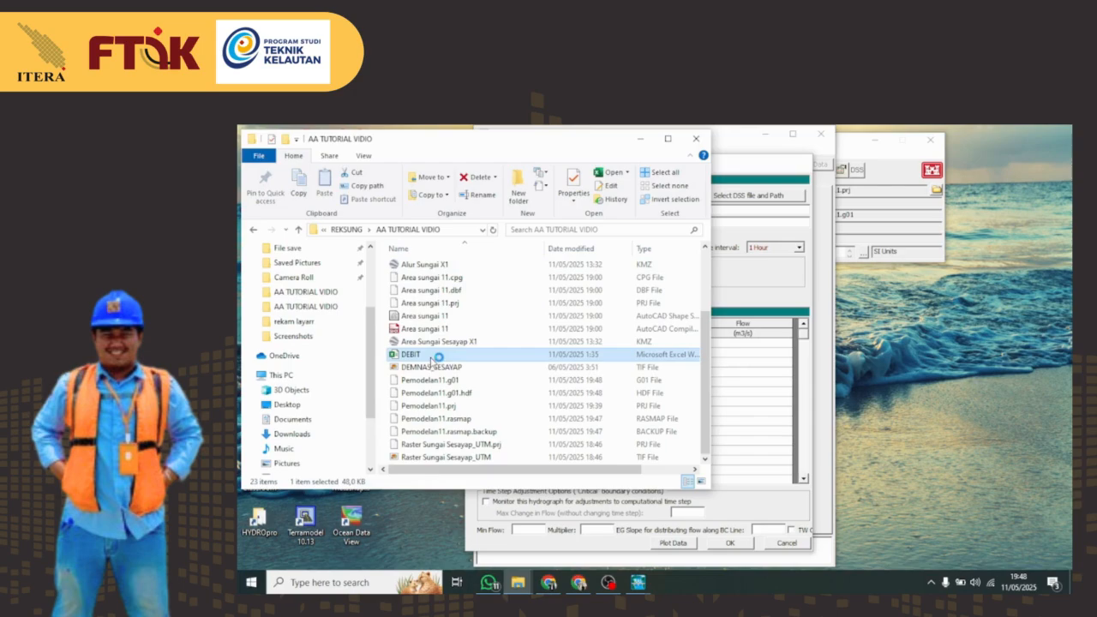
{"action": "left_click", "coordinate": [637, 142]}
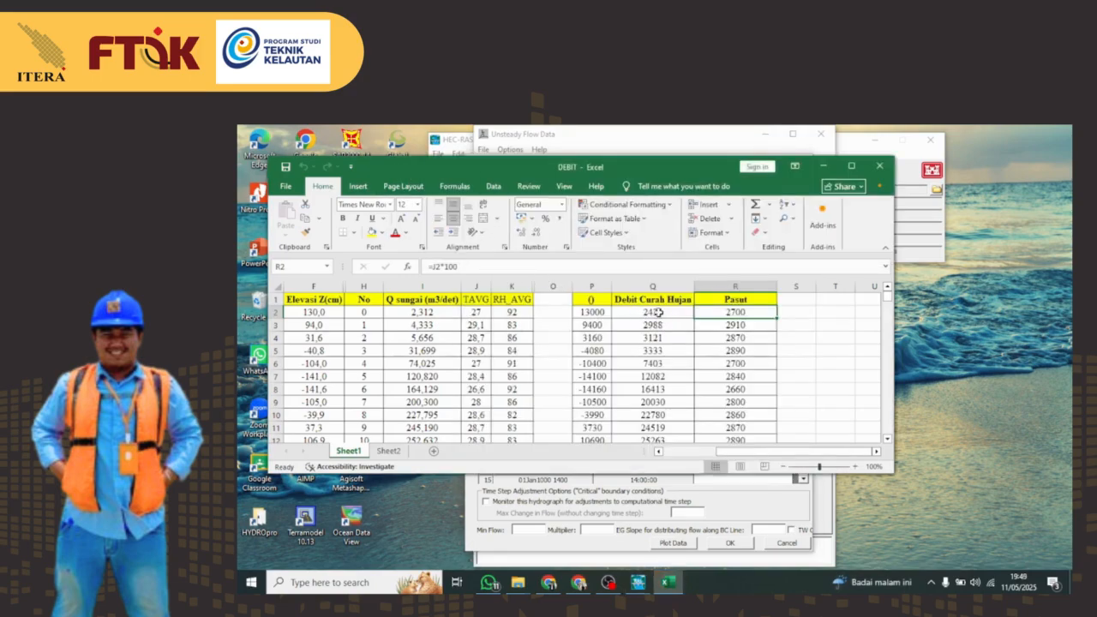
{"action": "key", "text": "Left"}
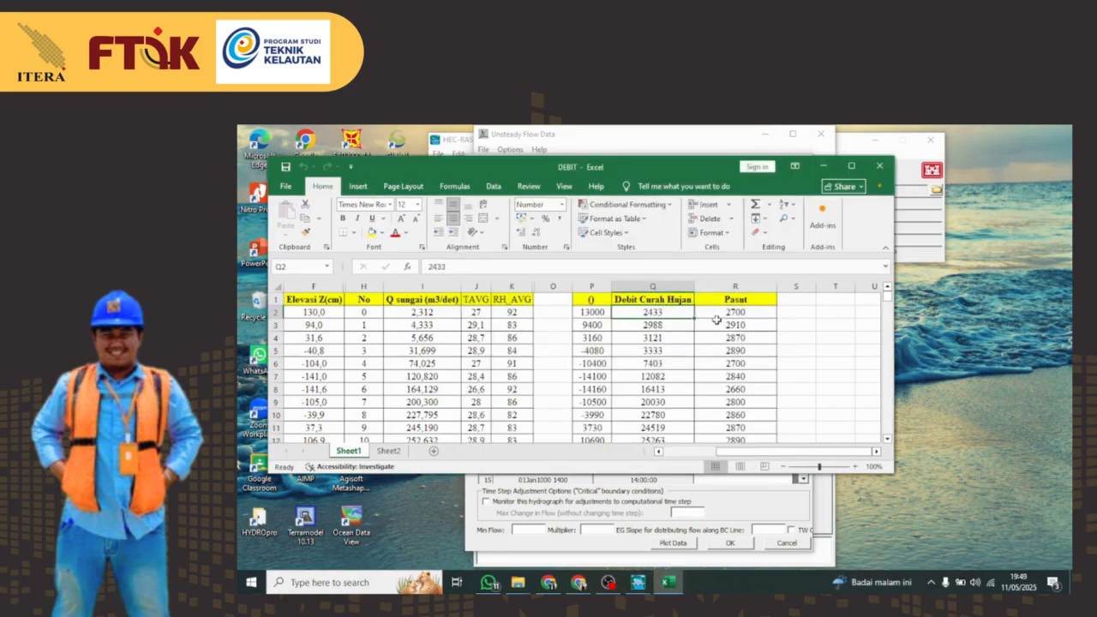
{"action": "key", "text": "ctrl+shift+Down"}
{"action": "key", "text": "ctrl+c"}
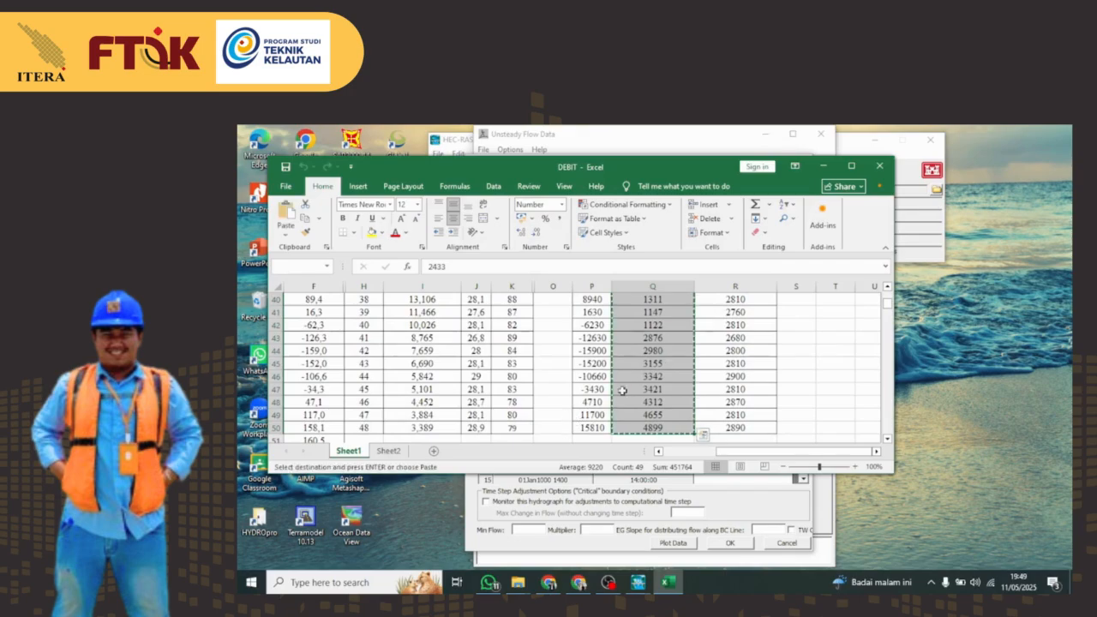
{"action": "left_click", "coordinate": [823, 165]}
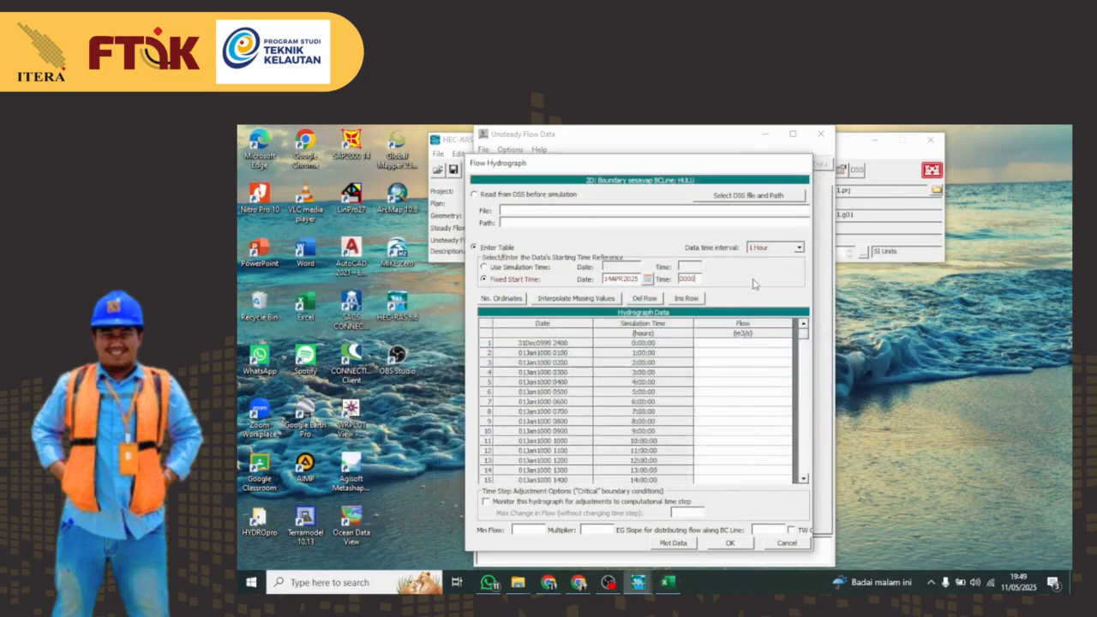
- Paste the copied discharges into the HULU hydrograph's flow column with an EG slope of 0.002, then plot the data and accept the hydrograph
{"action": "left_click", "coordinate": [762, 334]}
{"action": "key", "text": "ctrl+v"}
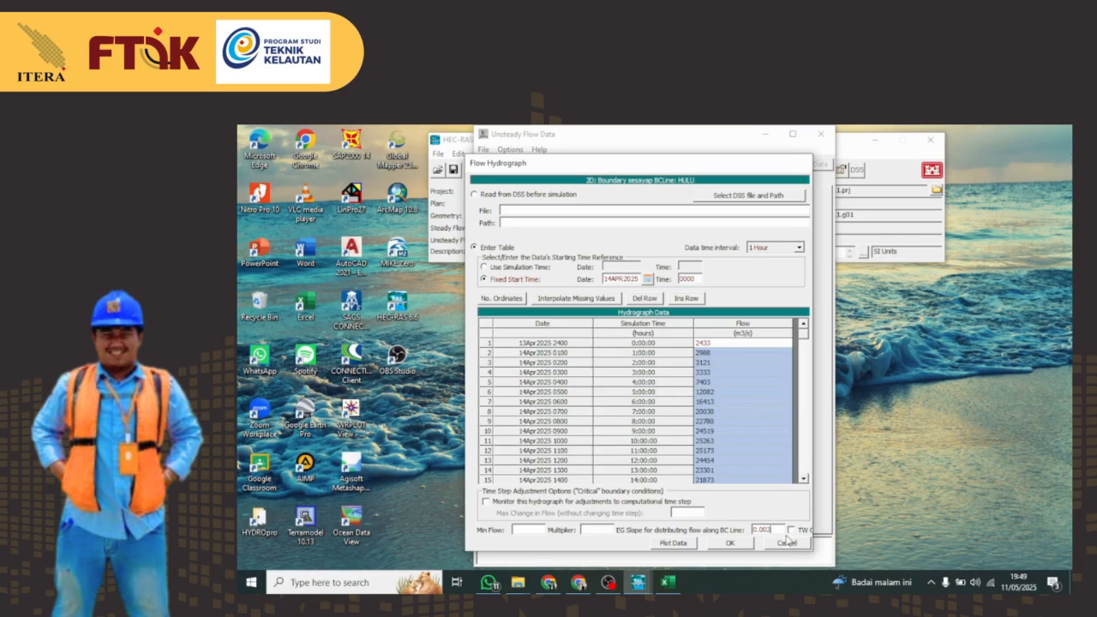
{"action": "left_click", "coordinate": [681, 544]}
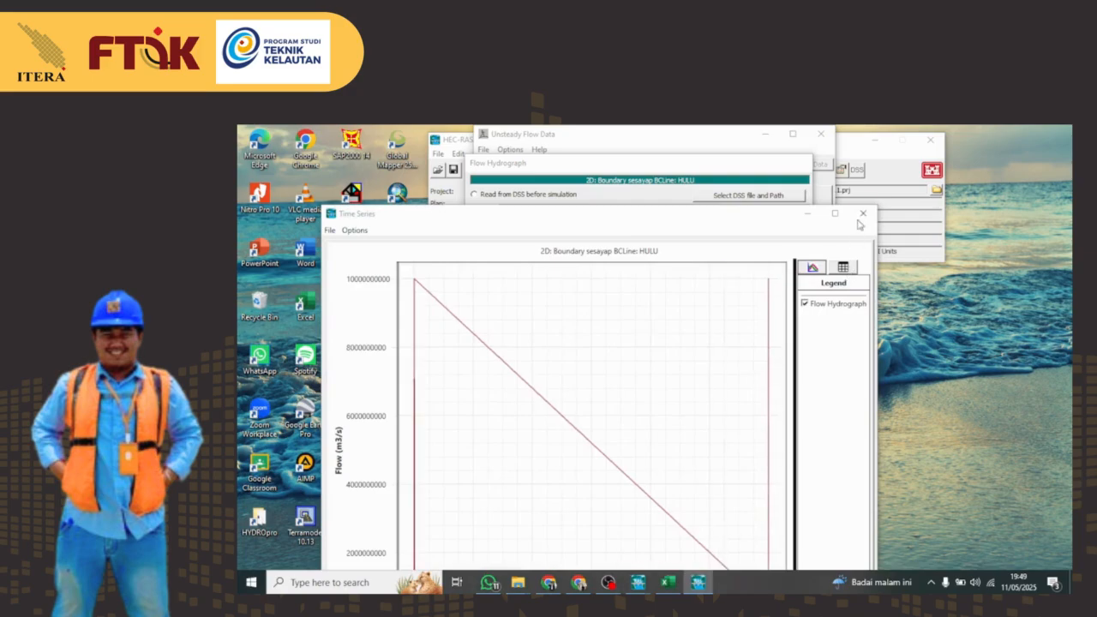
{"action": "left_click", "coordinate": [862, 214]}
{"action": "left_click", "coordinate": [730, 543]}
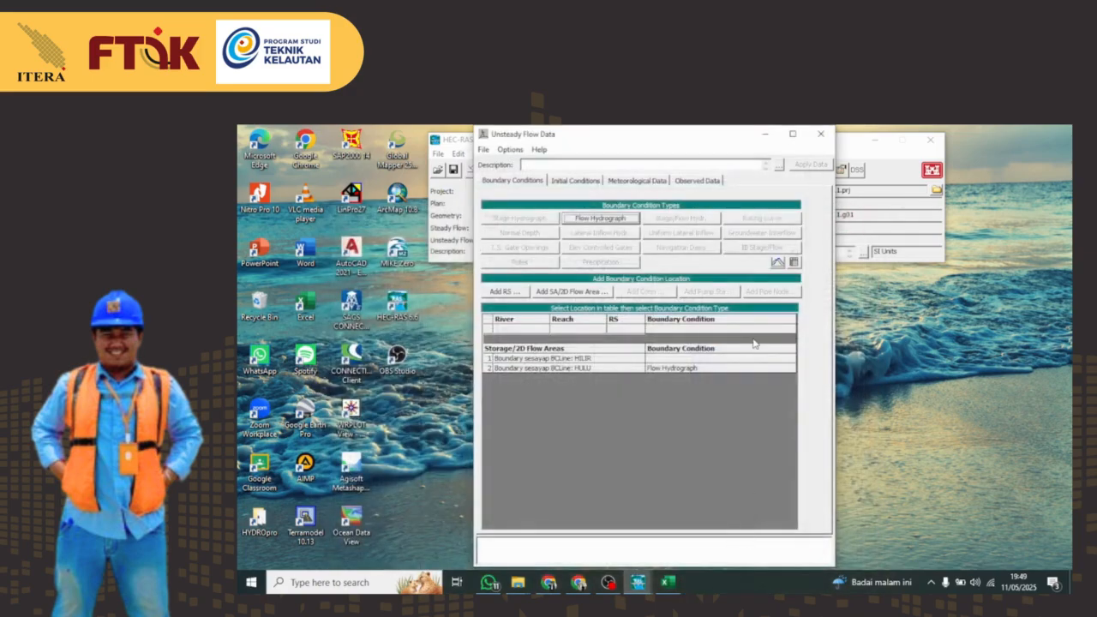
- Start a flow hydrograph for the HILIR boundary line, using a fixed start time
{"action": "left_click", "coordinate": [710, 360]}
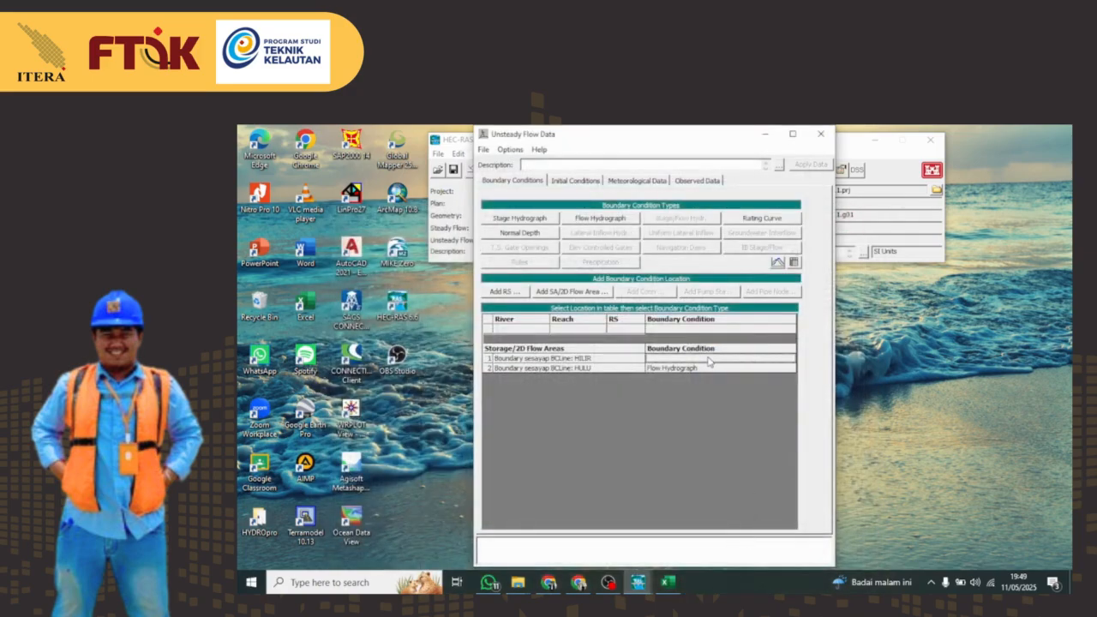
{"action": "left_click", "coordinate": [614, 219]}
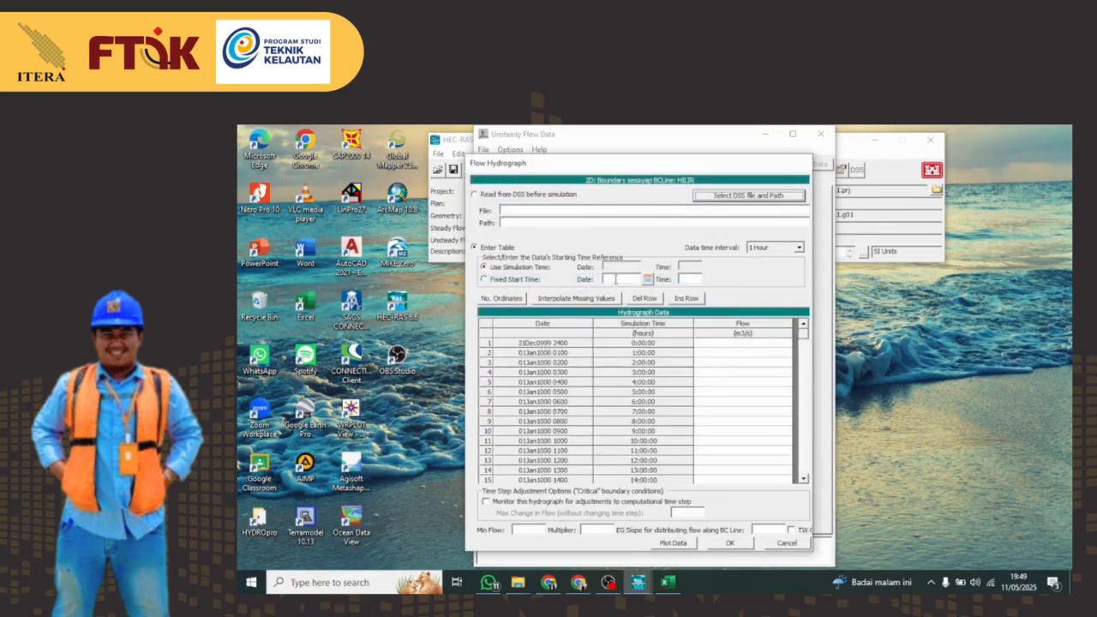
{"action": "left_click", "coordinate": [618, 278]}
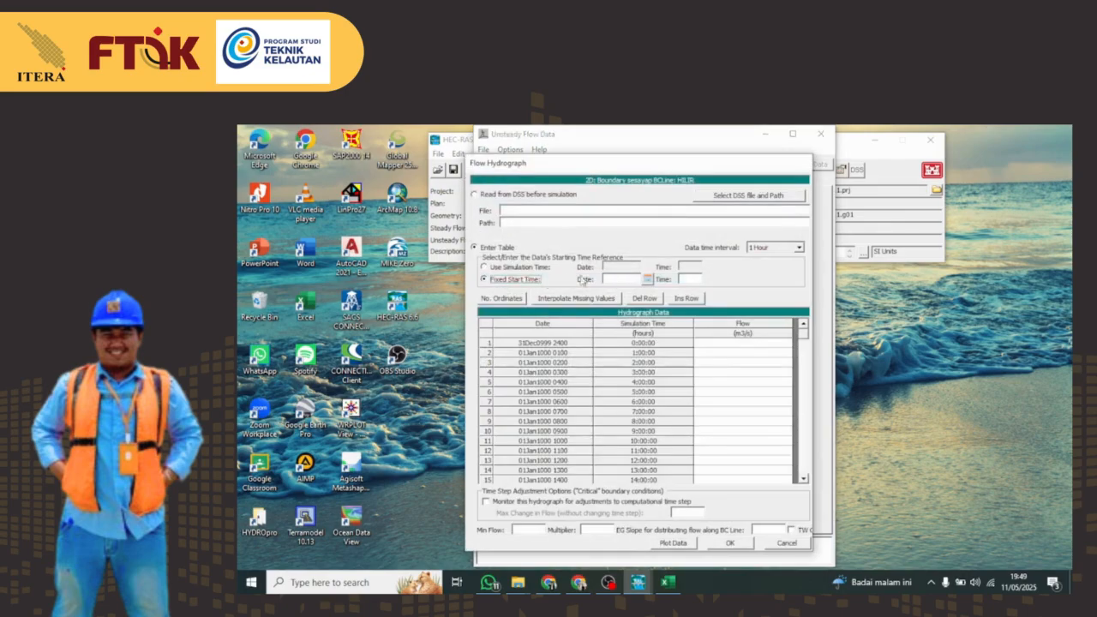
- Set the HILIR hydrograph's fixed start date to 14APR2025 with a start time of 0000
{"action": "left_click", "coordinate": [649, 280]}
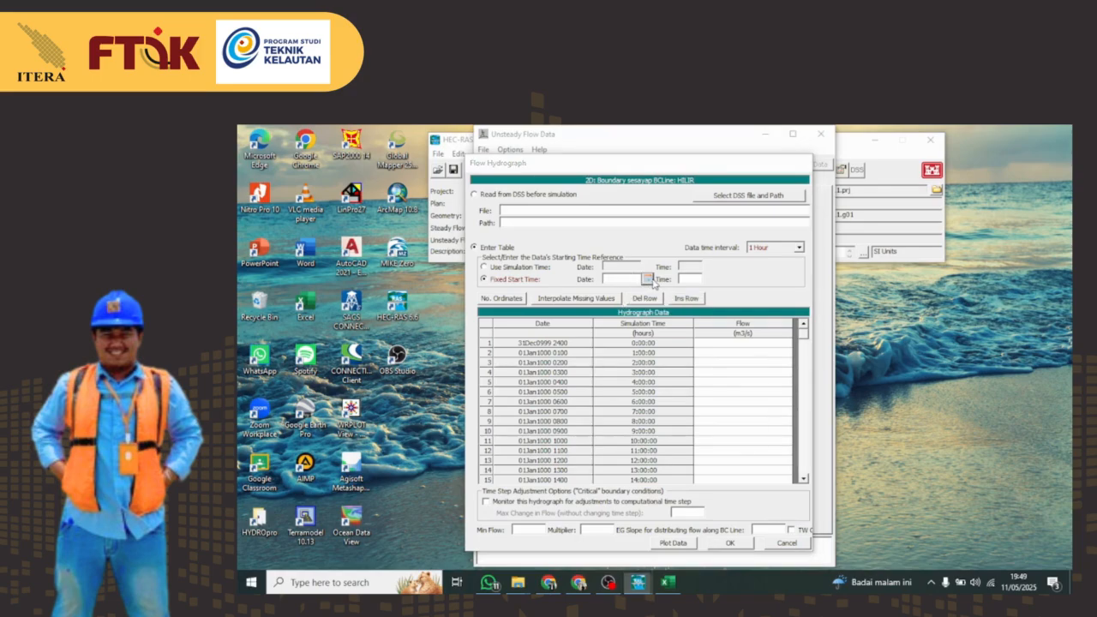
{"action": "left_click", "coordinate": [643, 336]}
{"action": "left_click", "coordinate": [643, 336]}
{"action": "left_click", "coordinate": [642, 336]}
{"action": "left_click", "coordinate": [642, 336]}
{"action": "left_click", "coordinate": [643, 336]}
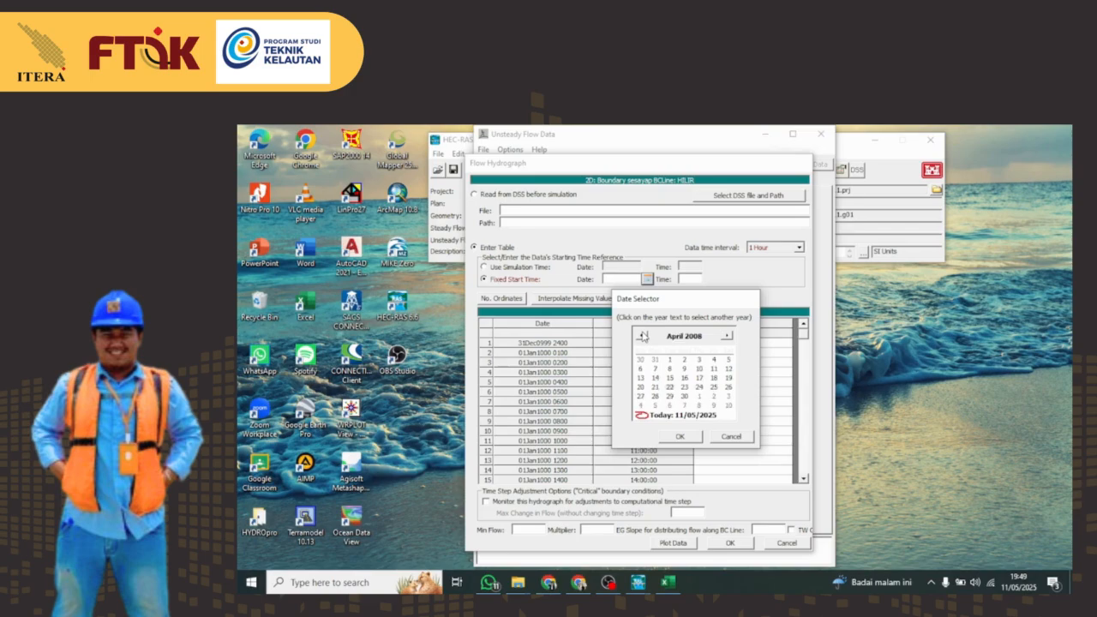
{"action": "left_click", "coordinate": [700, 336]}
{"action": "left_click", "coordinate": [710, 332]}
{"action": "left_click", "coordinate": [710, 332]}
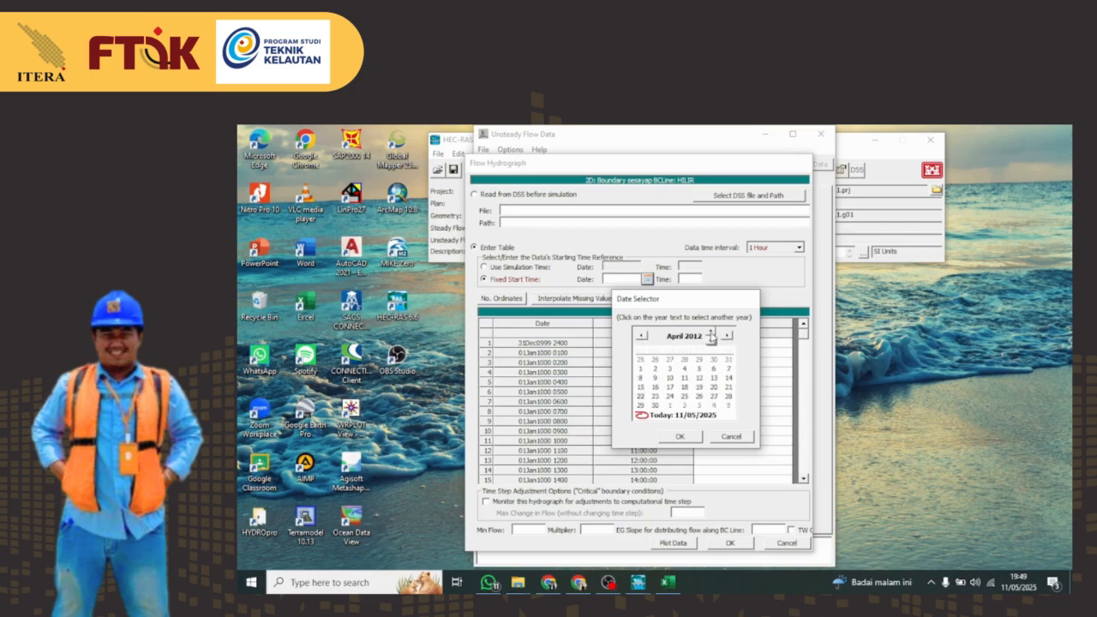
{"action": "left_click", "coordinate": [711, 333]}
{"action": "left_click", "coordinate": [710, 332]}
{"action": "left_click", "coordinate": [710, 332]}
{"action": "left_click", "coordinate": [711, 332]}
{"action": "left_click", "coordinate": [710, 332]}
{"action": "left_click", "coordinate": [710, 332]}
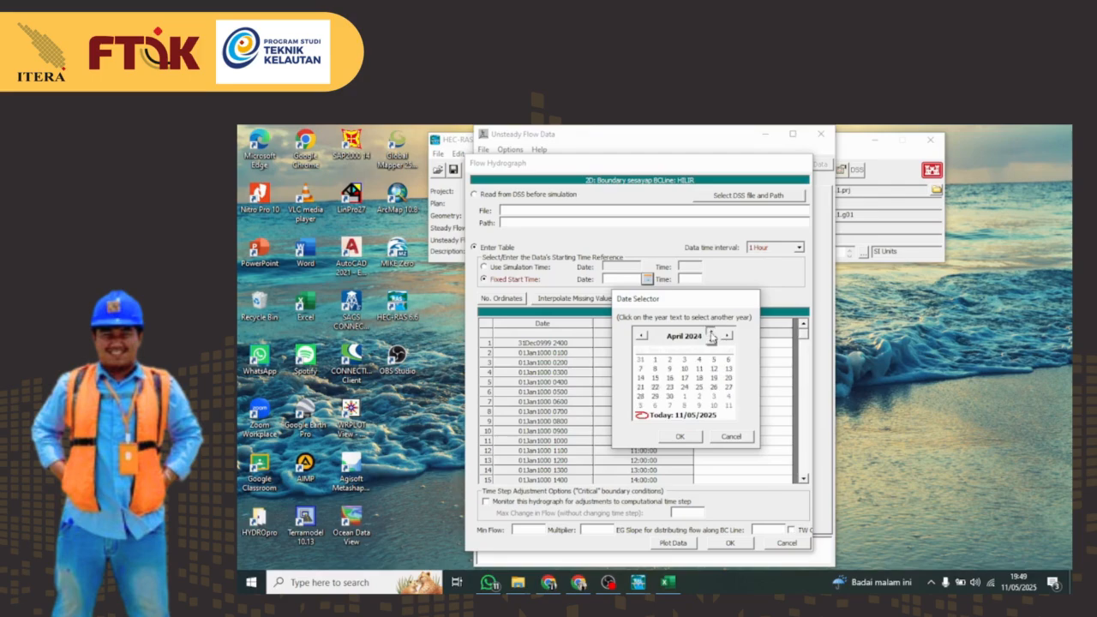
{"action": "left_click", "coordinate": [710, 332]}
{"action": "left_click", "coordinate": [710, 332]}
{"action": "left_click", "coordinate": [655, 378]}
{"action": "left_click", "coordinate": [679, 436]}
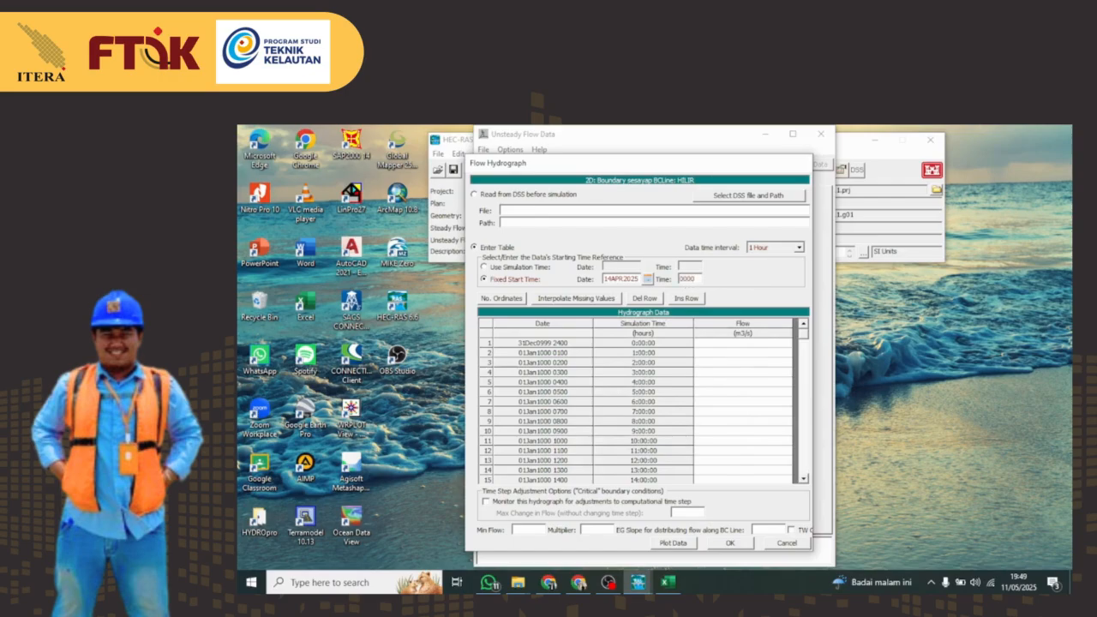
- Switch to the DEBIT workbook in Excel and copy the values in R2:R50 of Sheet1
{"action": "left_click", "coordinate": [667, 582]}
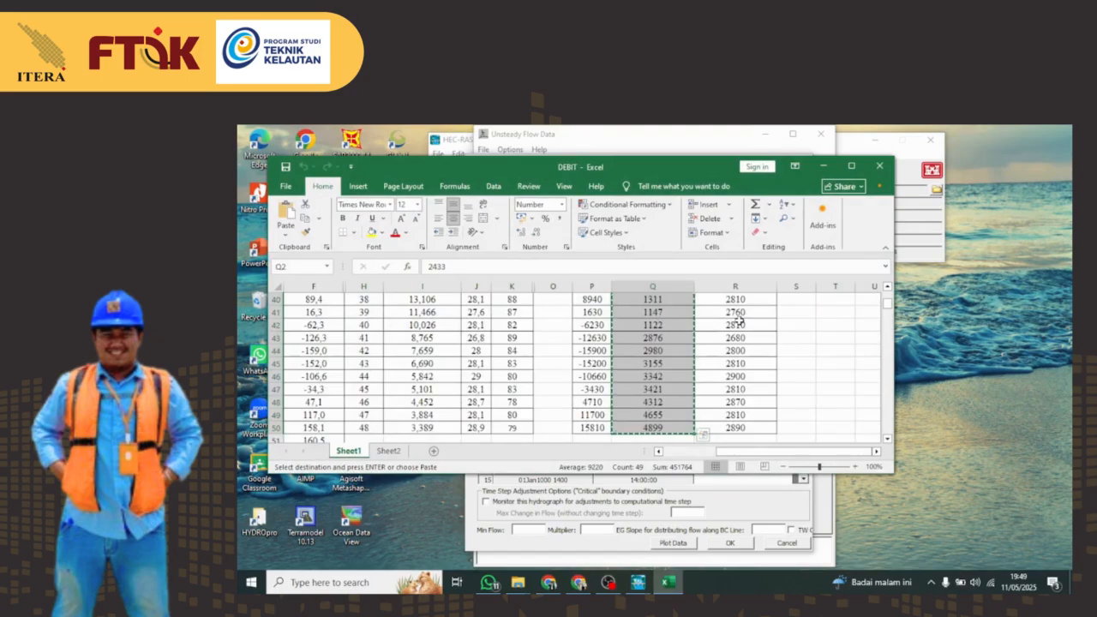
{"action": "scroll", "coordinate": [747, 322], "scroll_direction": "up", "scroll_amount": 6}
{"action": "left_click_drag", "start_coordinate": [747, 317], "coordinate": [735, 439]}
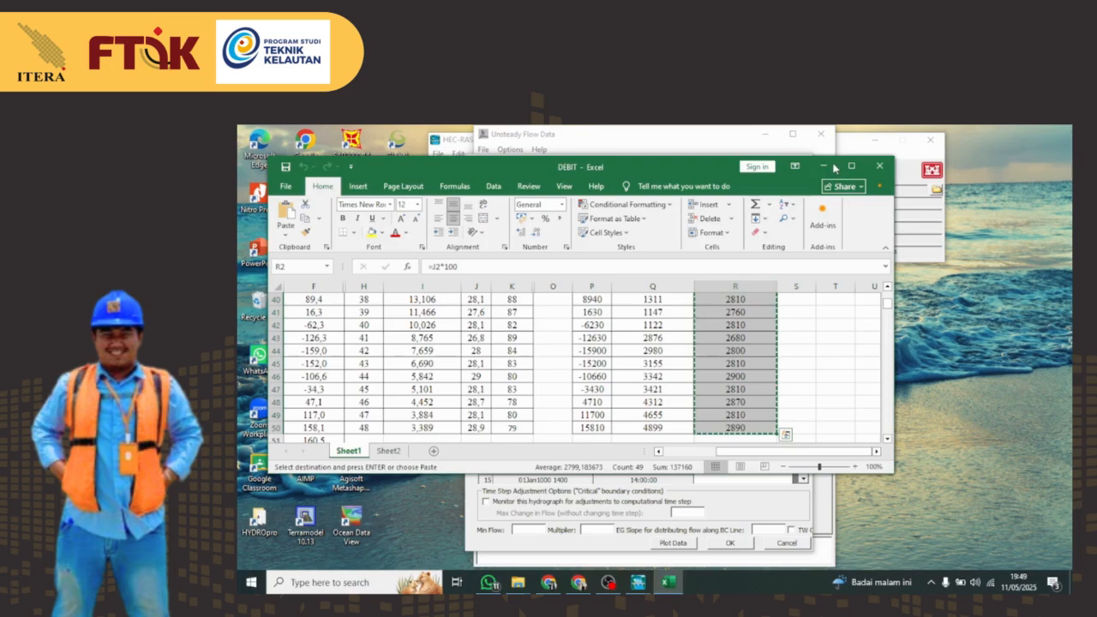
- Paste the copied values into the HILIR hydrograph's flow column in HEC-RAS, set the EG slope to 0.002 and accept the hydrograph
{"action": "left_click", "coordinate": [822, 166]}
{"action": "left_click", "coordinate": [744, 333]}
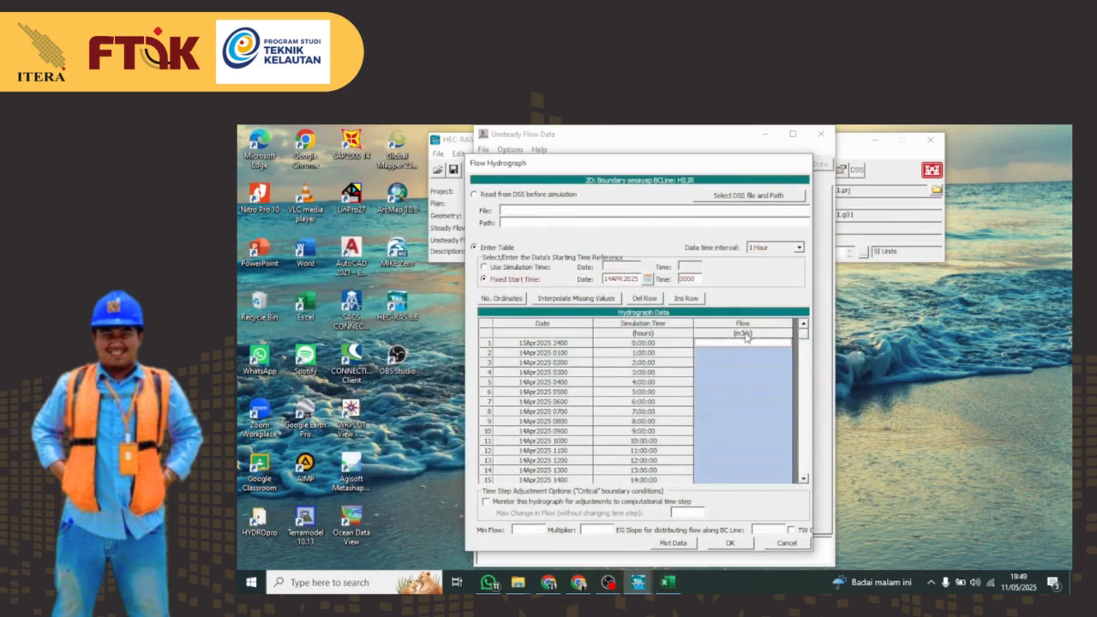
{"action": "key", "text": "ctrl+v"}
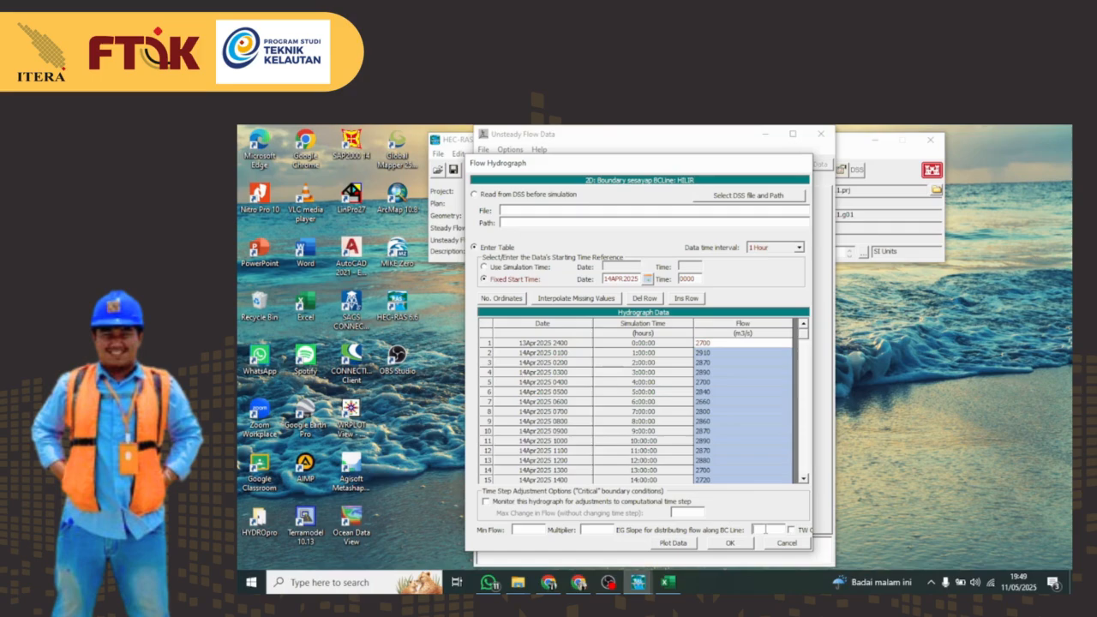
{"action": "left_click", "coordinate": [758, 529]}
{"action": "type", "text": "0.002"}
{"action": "left_click", "coordinate": [728, 543]}
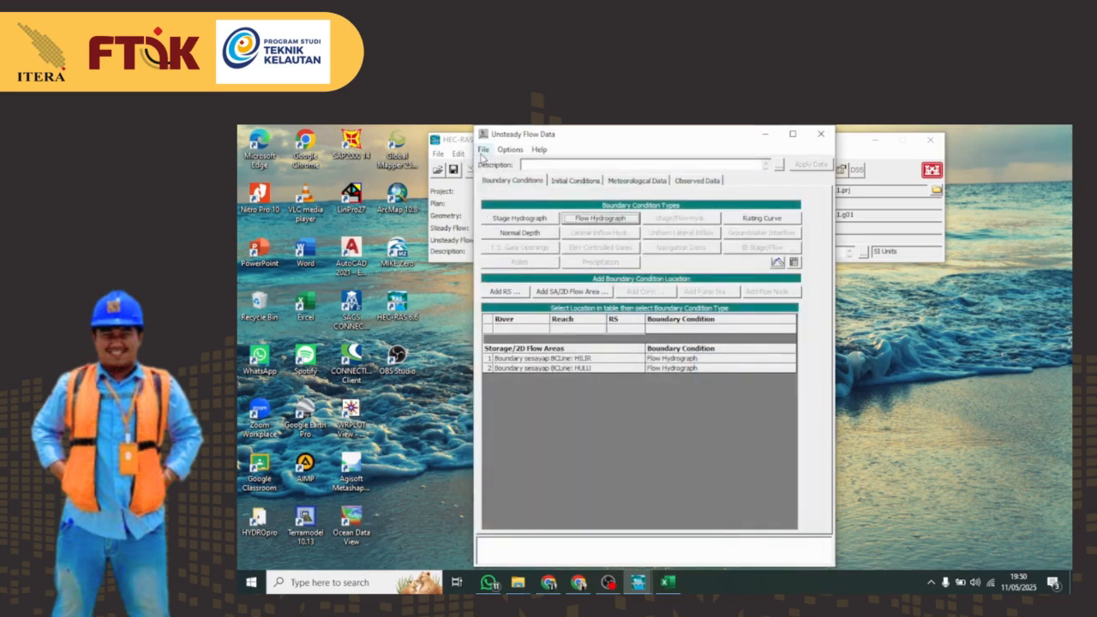
- Save the unsteady flow data under the title DEBITT in the AA TUTORIAL VIDIO folder
{"action": "left_click", "coordinate": [483, 149]}
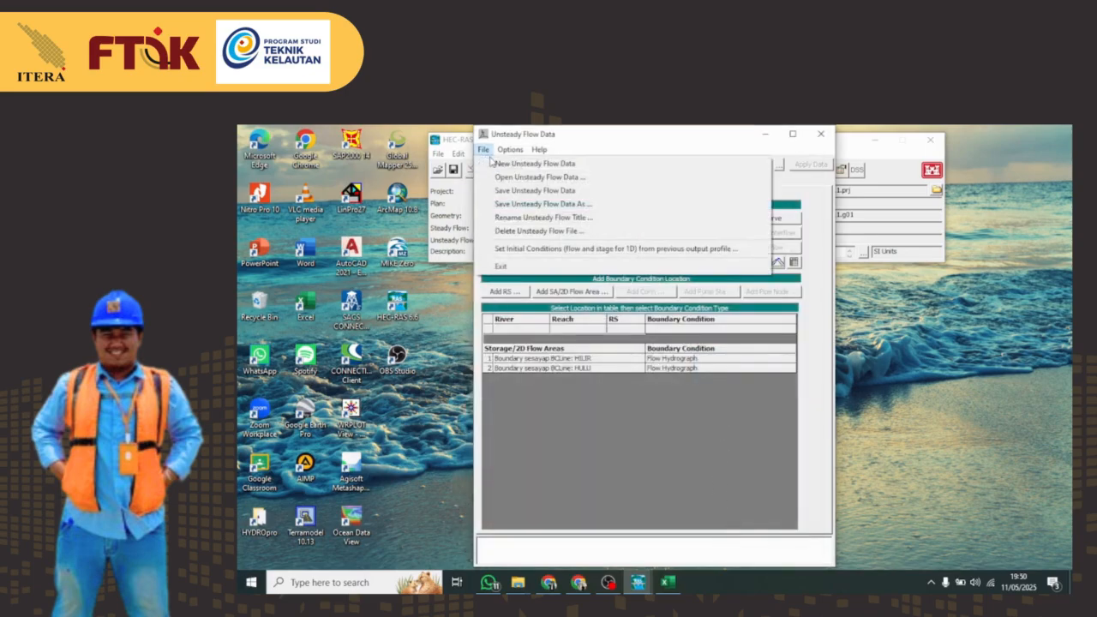
{"action": "left_click", "coordinate": [519, 206]}
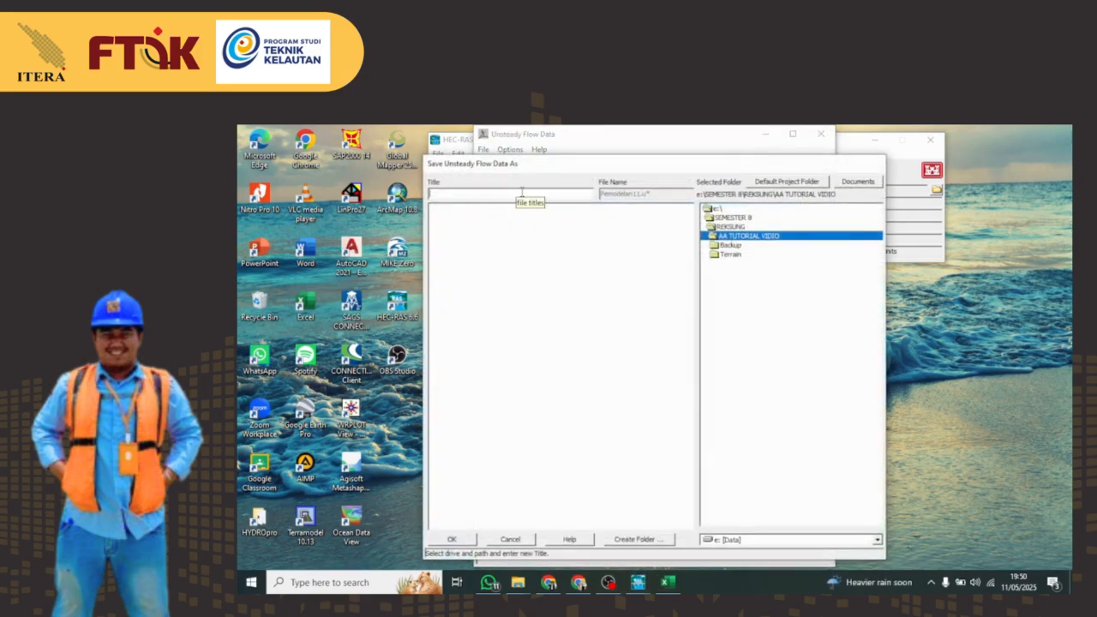
{"action": "type", "text": "DEBITT"}
{"action": "left_click", "coordinate": [451, 538]}
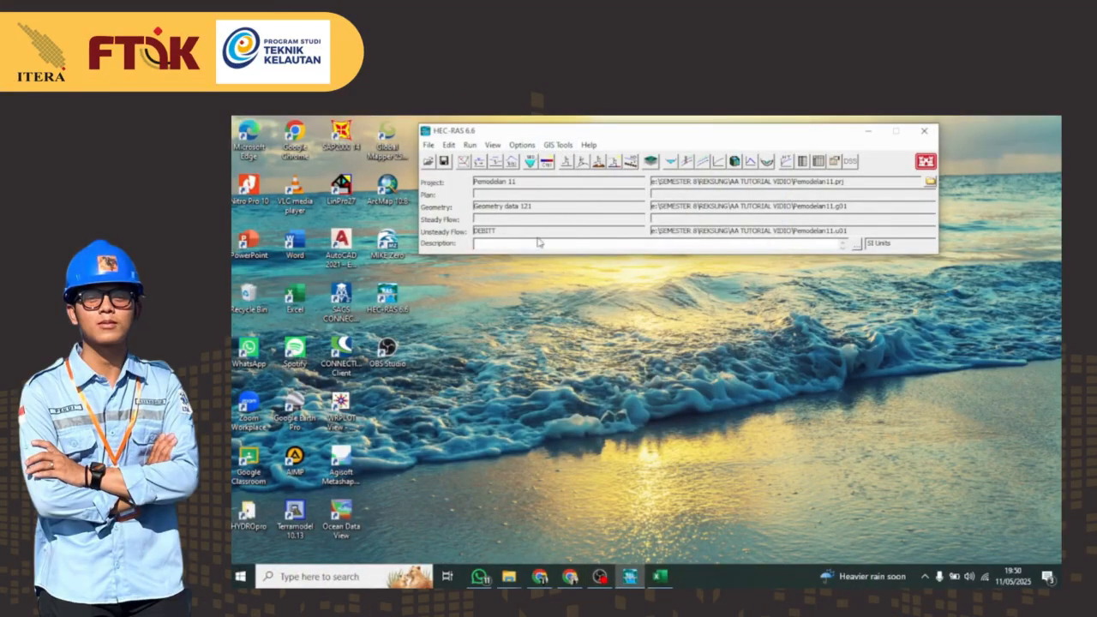
- Create an unsteady flow plan titled PEMODELAN ALIRAN SUNGAI in the AA TUTORIAL VIDIO folder, with the short identifier QS
{"action": "left_click", "coordinate": [584, 163]}
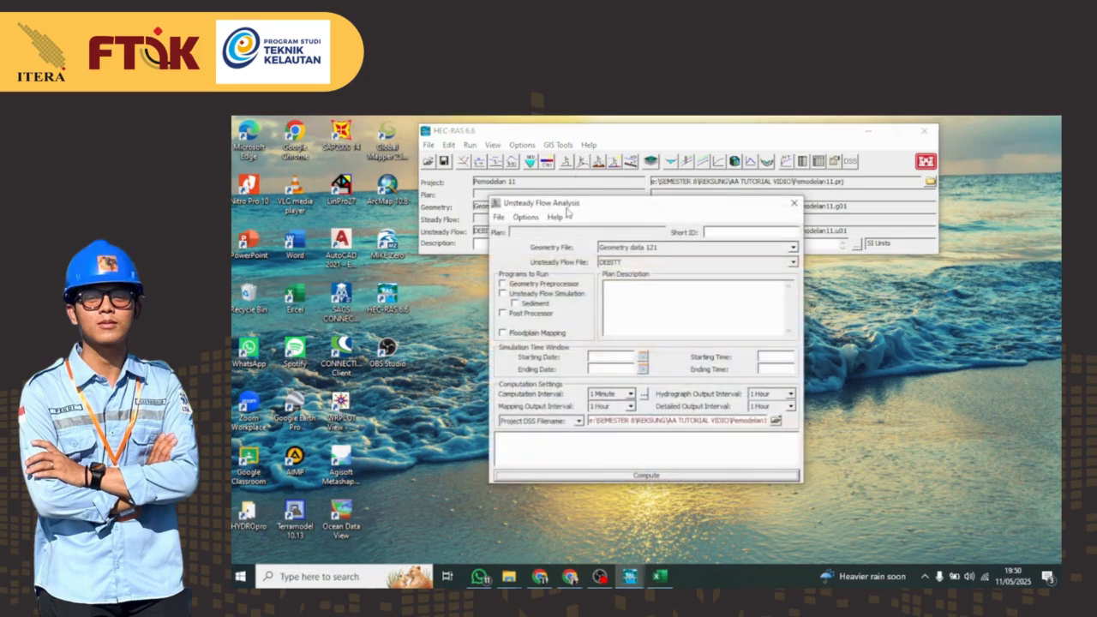
{"action": "left_click", "coordinate": [500, 221]}
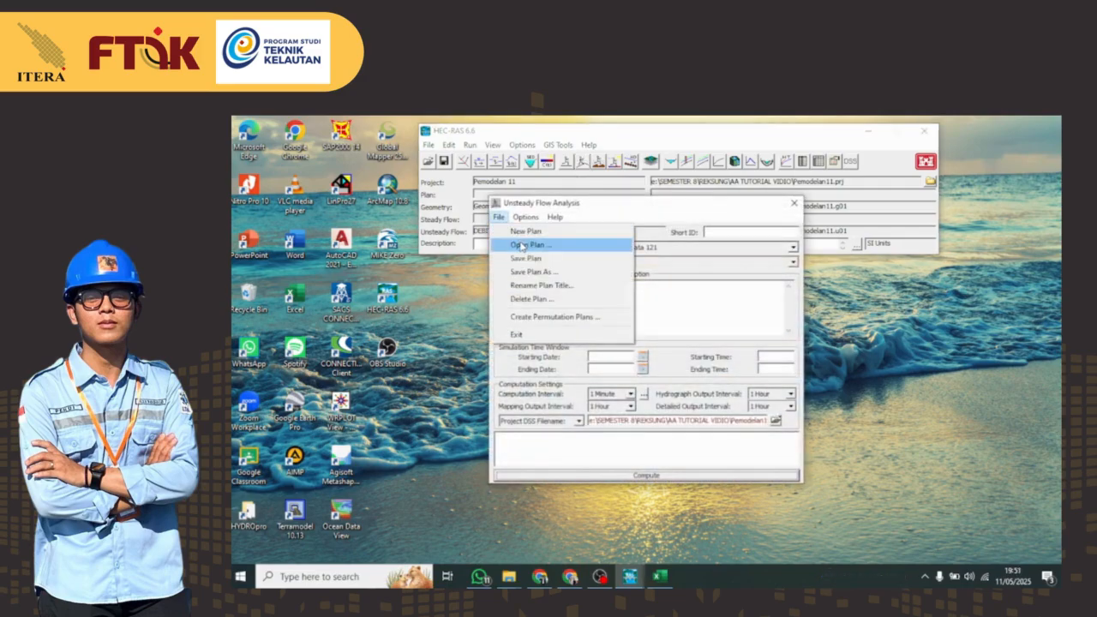
{"action": "left_click", "coordinate": [519, 229]}
{"action": "left_click", "coordinate": [722, 218]}
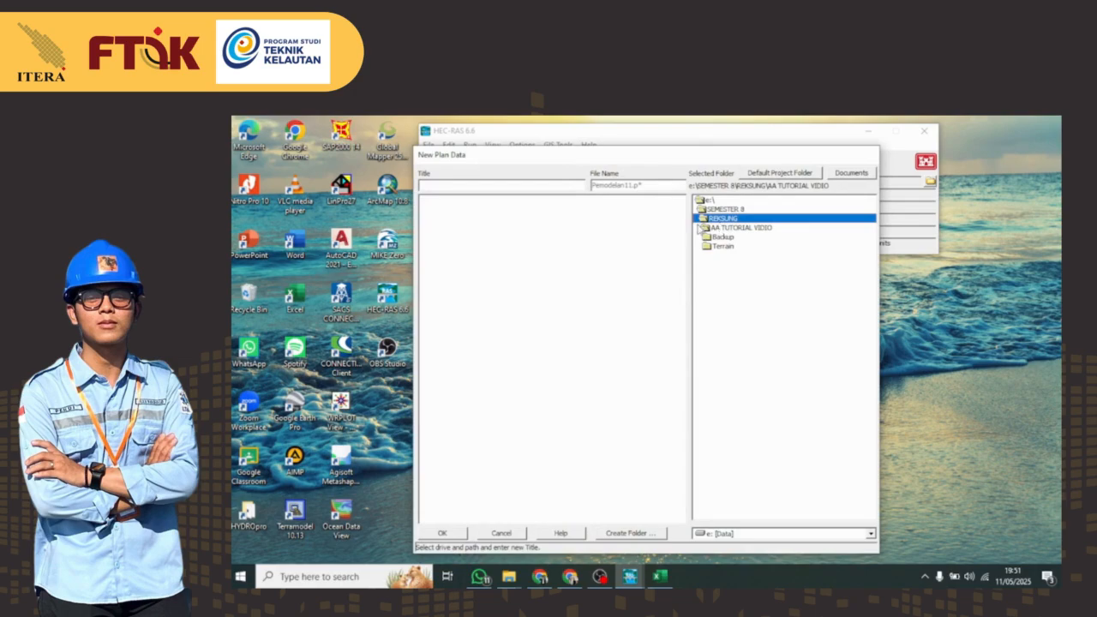
{"action": "left_click", "coordinate": [733, 237]}
{"action": "left_click", "coordinate": [733, 228]}
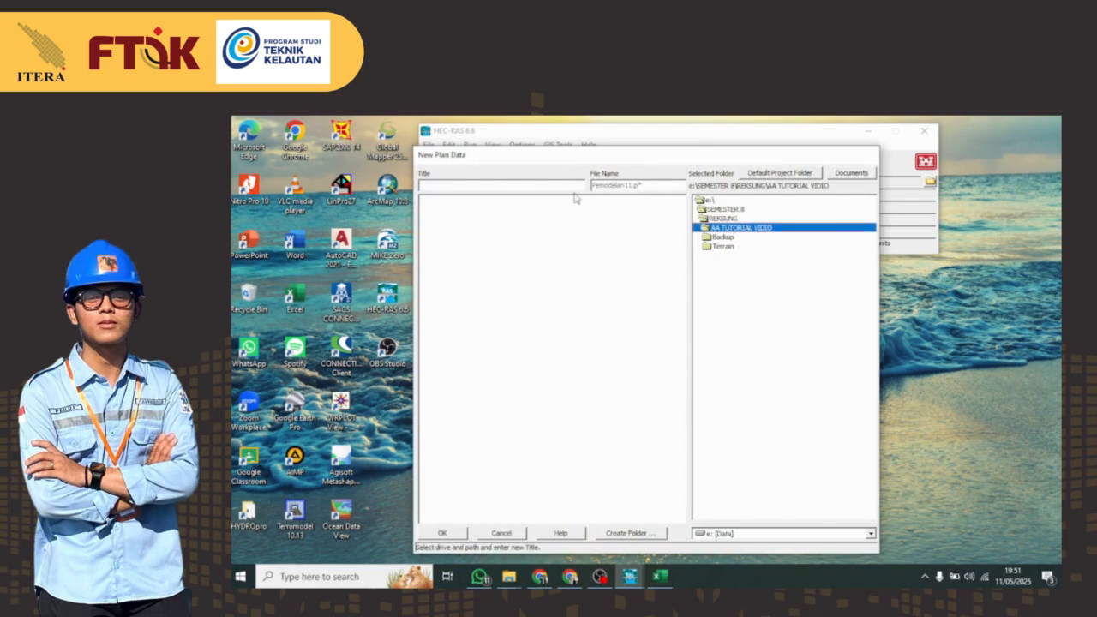
{"action": "left_click", "coordinate": [501, 183]}
{"action": "type", "text": "PEMODELAN ALIRAN SUNGAI"}
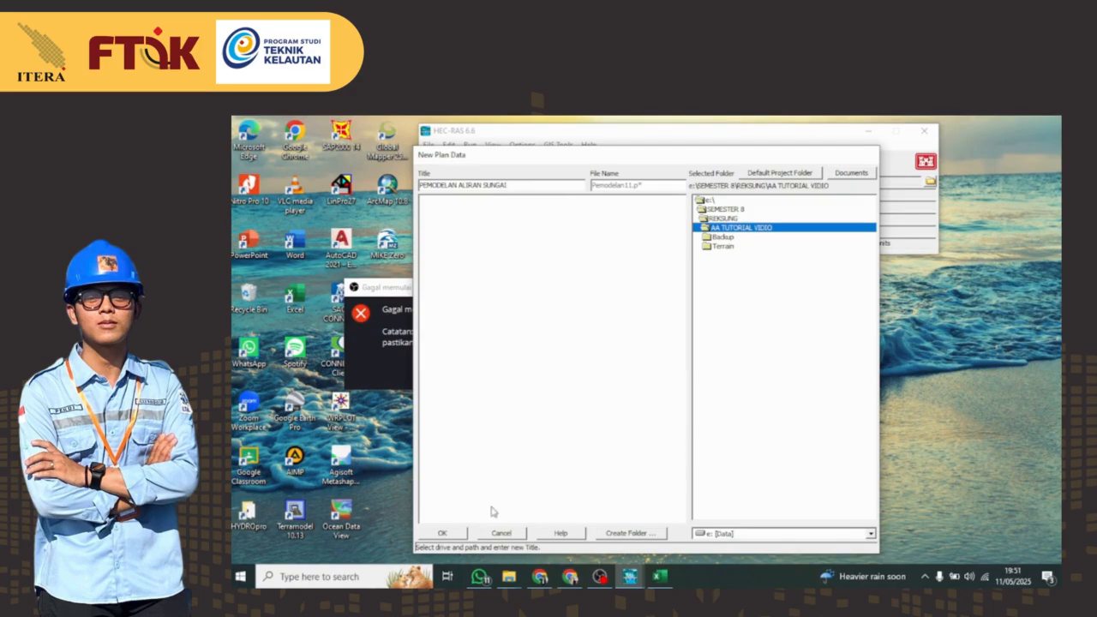
{"action": "left_click", "coordinate": [444, 533]}
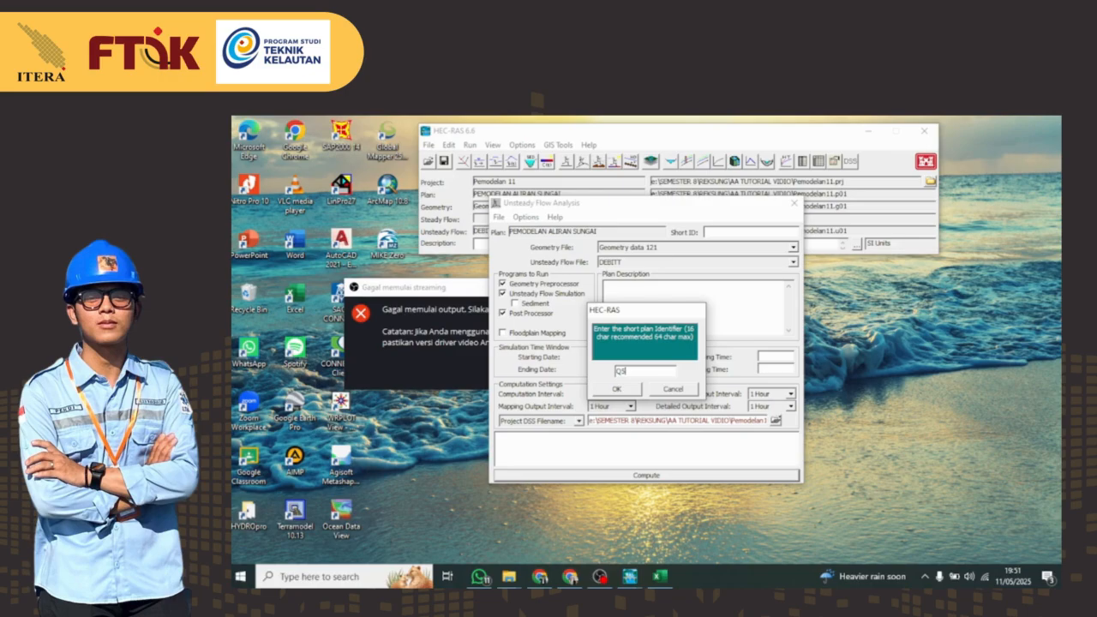
{"action": "left_click", "coordinate": [604, 392]}
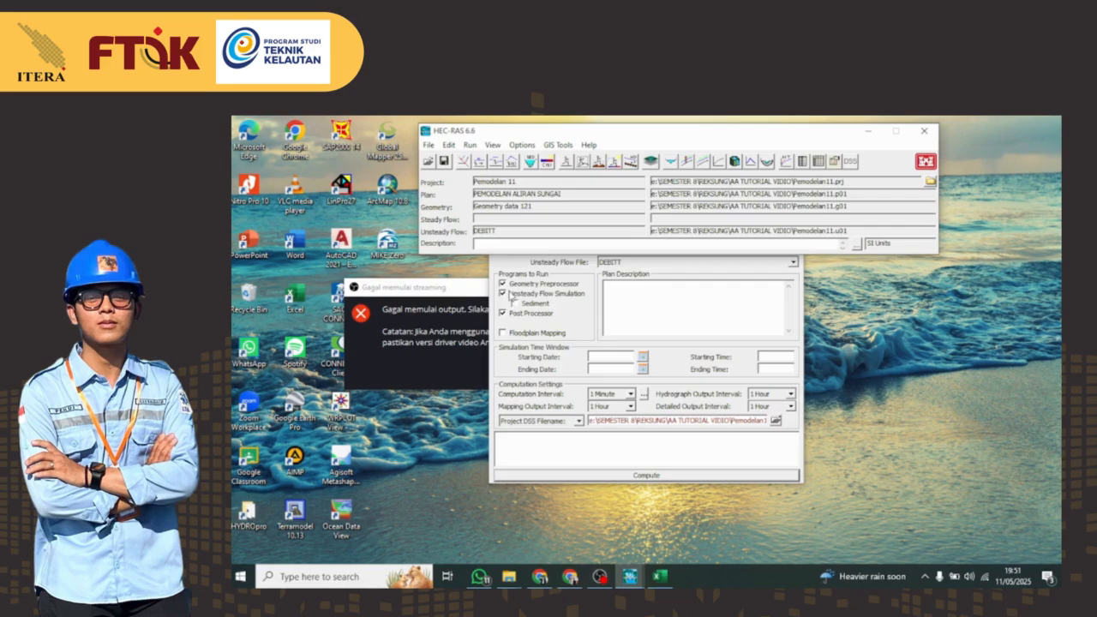
- Enable floodplain mapping for the plan and set the simulation's starting date to 14APR2025
{"action": "left_click", "coordinate": [503, 333]}
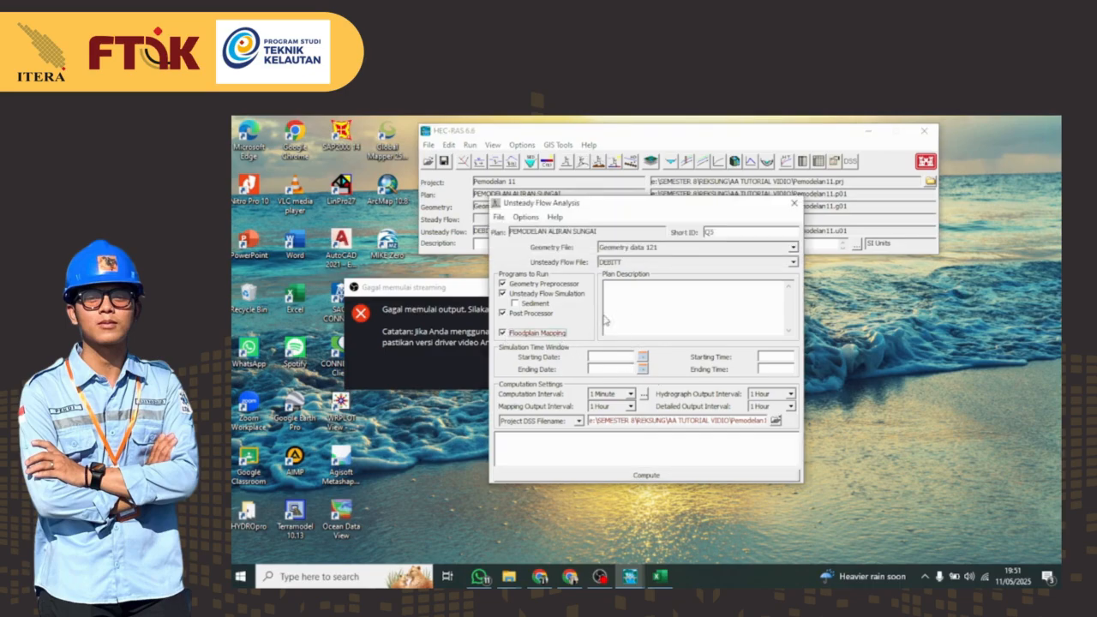
{"action": "left_click", "coordinate": [638, 357]}
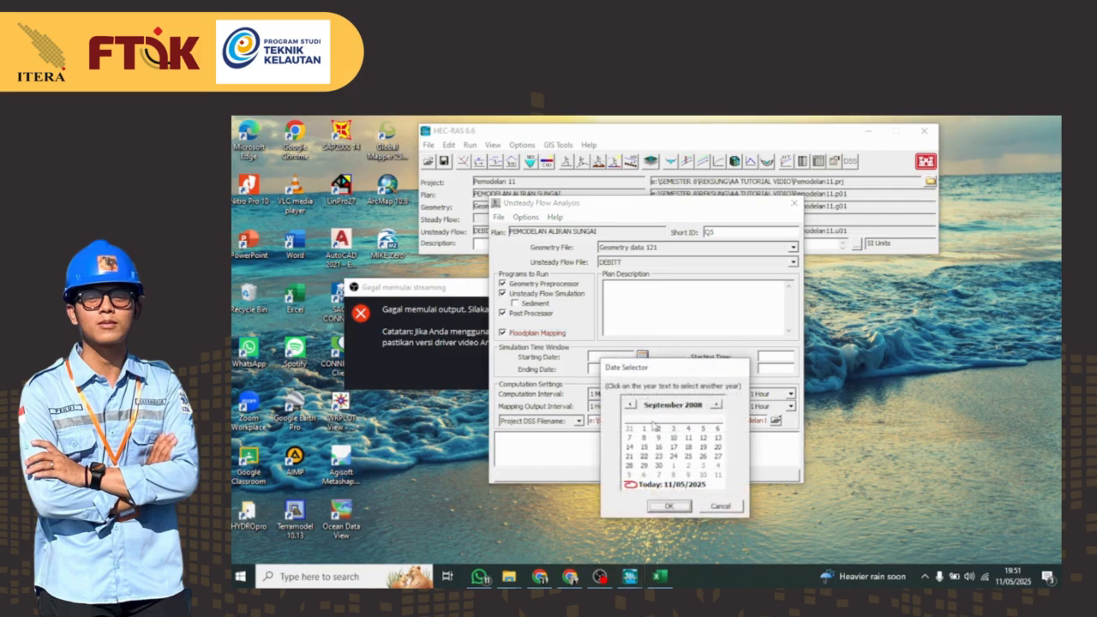
{"action": "left_click", "coordinate": [712, 401]}
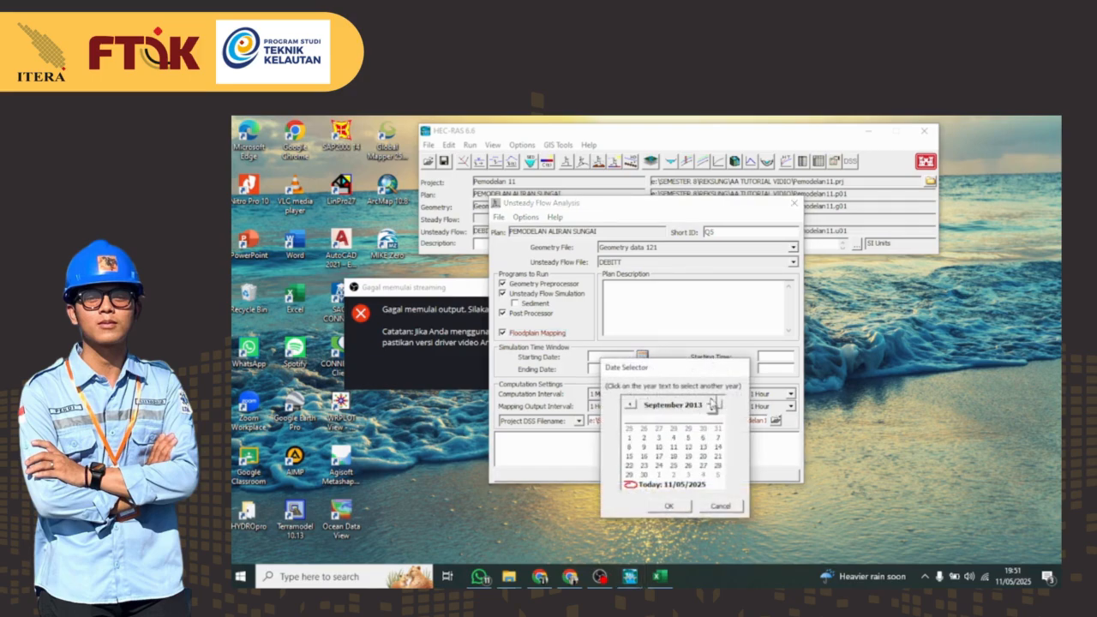
{"action": "left_click", "coordinate": [712, 402]}
{"action": "left_click", "coordinate": [712, 402]}
{"action": "left_click", "coordinate": [712, 402]}
{"action": "left_click", "coordinate": [712, 402]}
{"action": "left_click", "coordinate": [712, 402]}
{"action": "left_click", "coordinate": [712, 401]}
{"action": "left_click", "coordinate": [712, 402]}
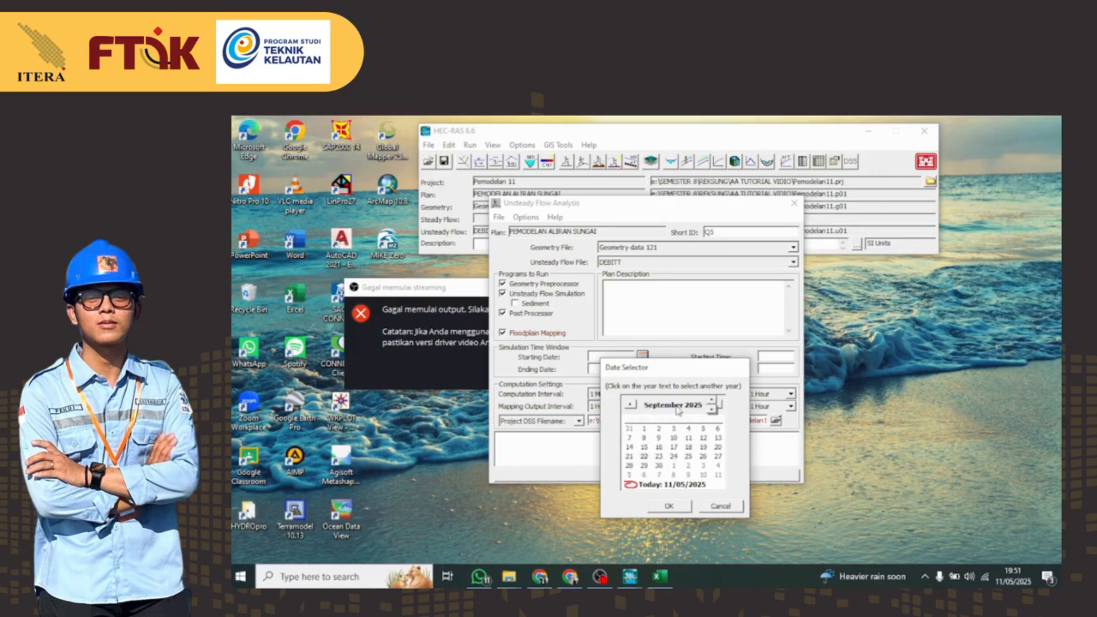
{"action": "left_click", "coordinate": [632, 404]}
{"action": "left_click", "coordinate": [631, 405]}
{"action": "left_click", "coordinate": [631, 405]}
{"action": "left_click", "coordinate": [631, 405]}
{"action": "left_click", "coordinate": [631, 405]}
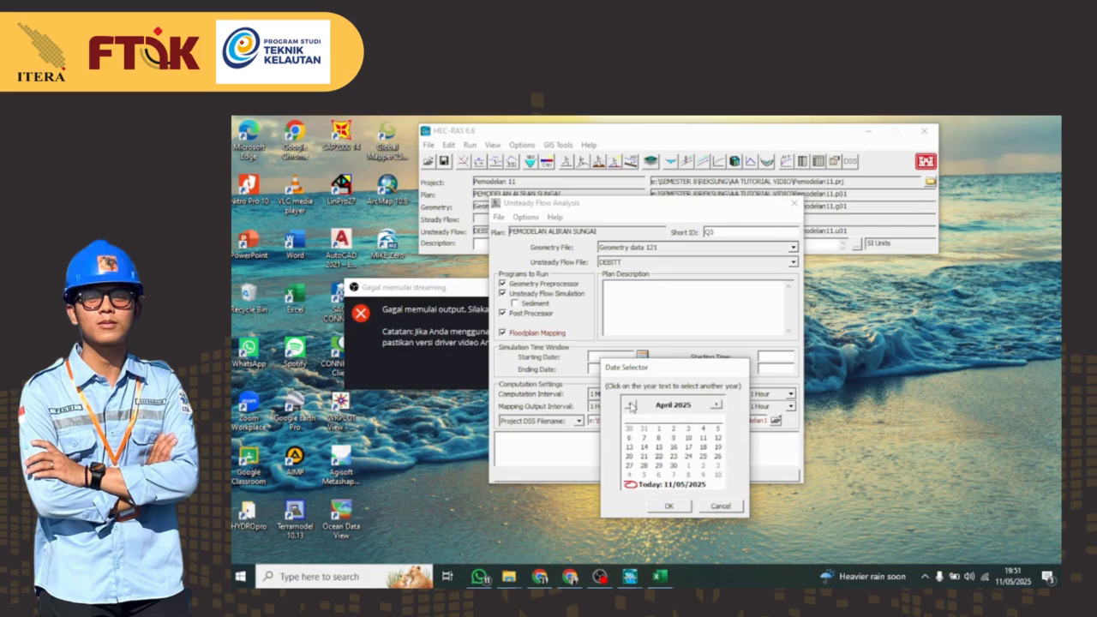
{"action": "left_click", "coordinate": [644, 446]}
{"action": "left_click", "coordinate": [670, 506]}
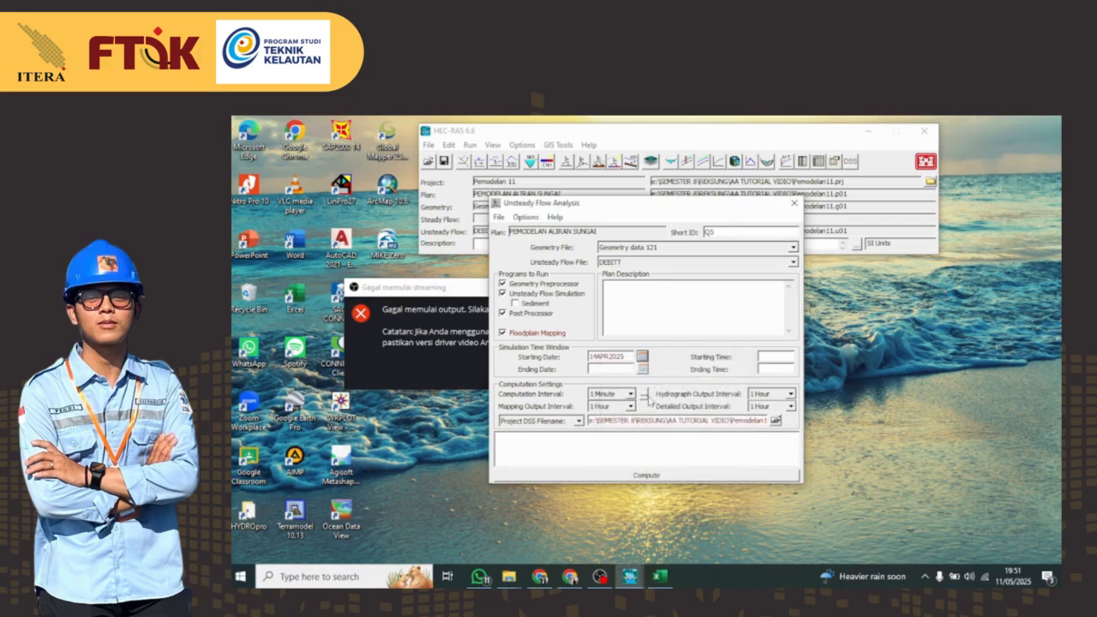
- Set the simulation's ending date to 15APR2025 and fill in its starting and ending times
{"action": "left_click", "coordinate": [642, 369]}
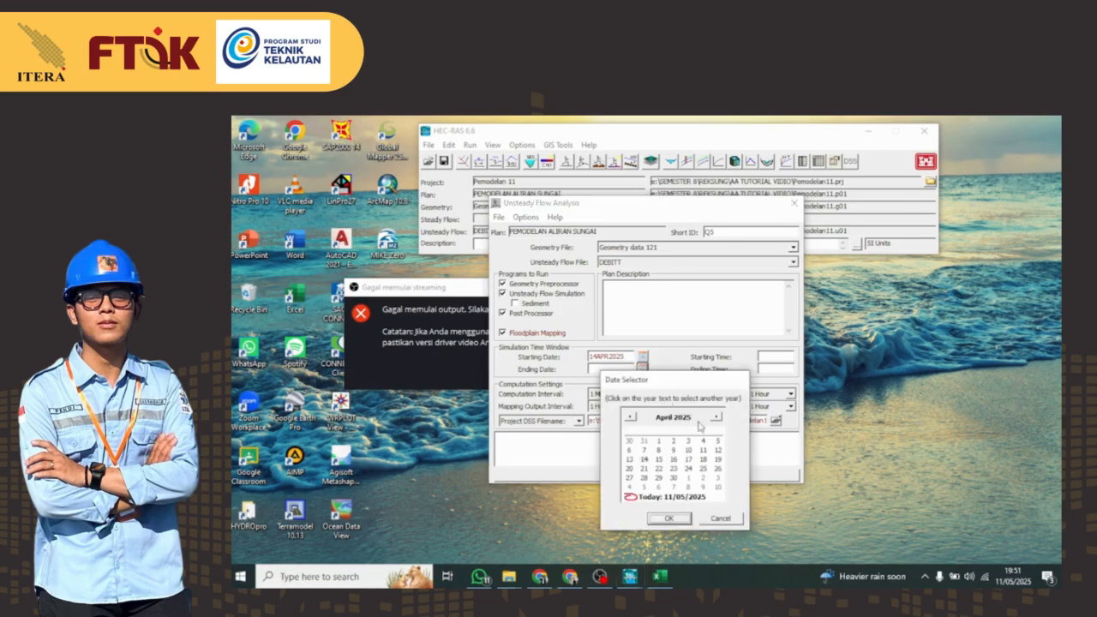
{"action": "left_click", "coordinate": [659, 460]}
{"action": "left_click", "coordinate": [669, 518]}
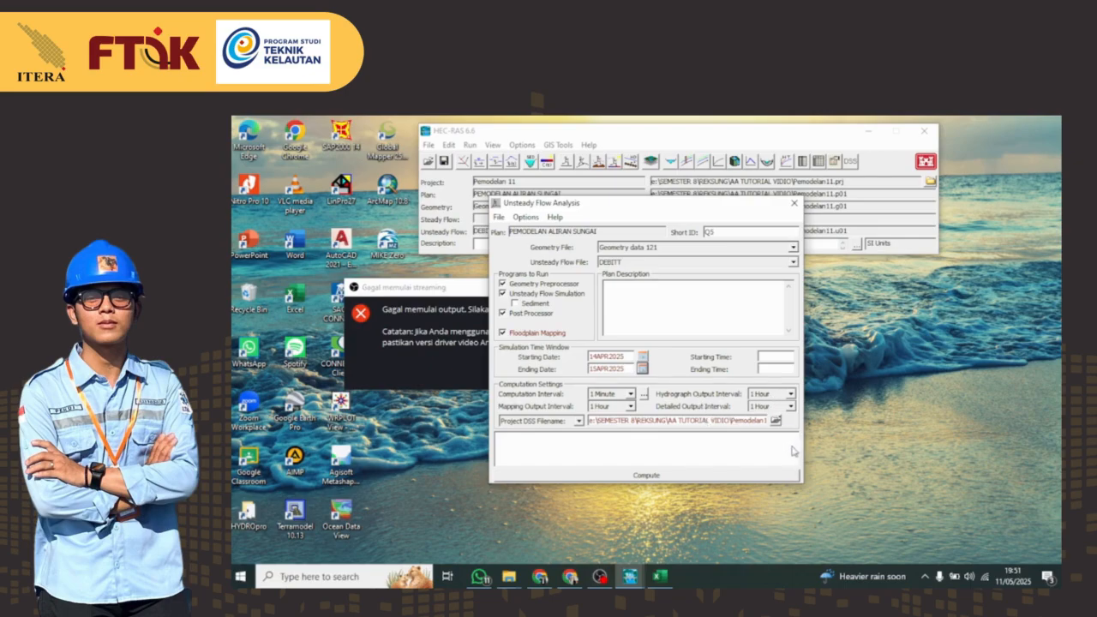
{"action": "left_click", "coordinate": [769, 356]}
{"action": "left_click", "coordinate": [791, 369]}
{"action": "type", "text": "2"}
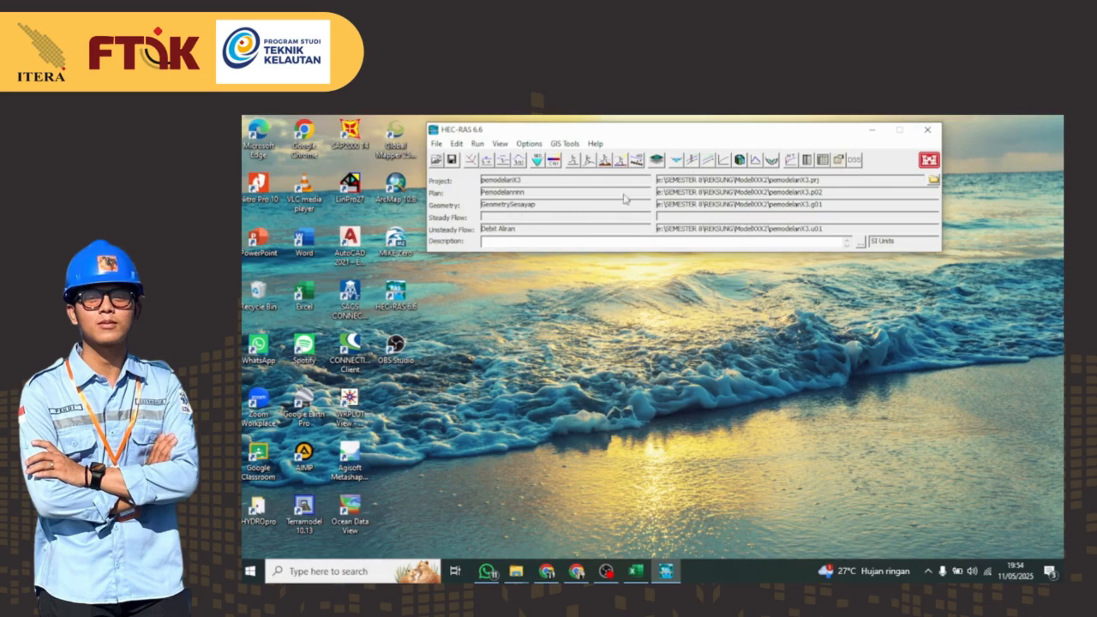
- Open RAS Mapper for the pemodelanX3 project and animate the depth results over the flow area from 14APR2025 00:00:00
{"action": "left_click", "coordinate": [656, 160]}
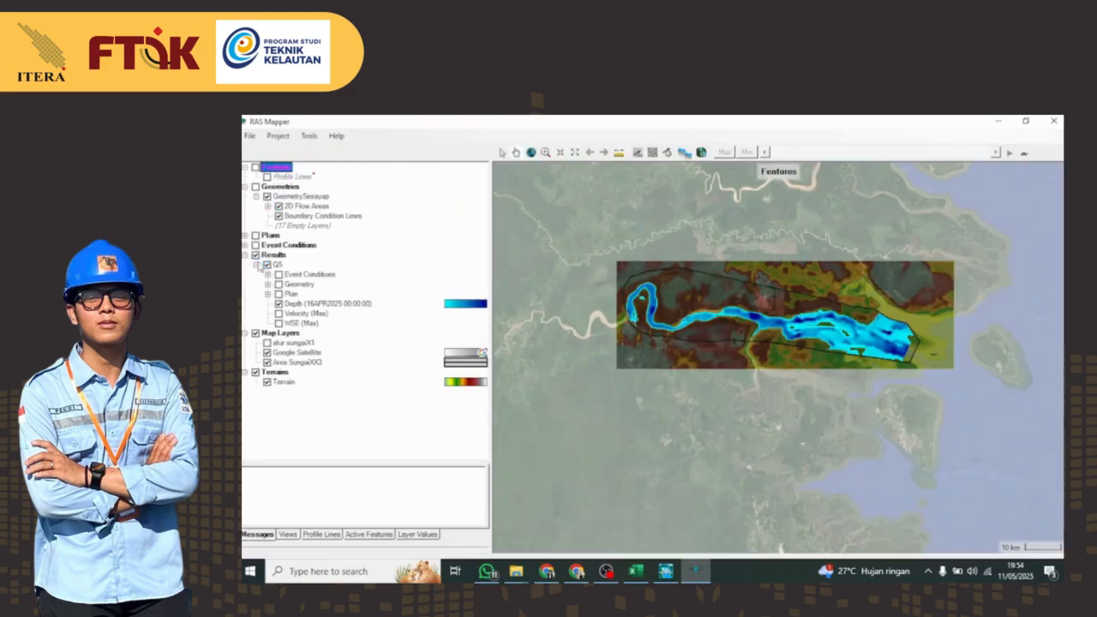
{"action": "left_click", "coordinate": [266, 255]}
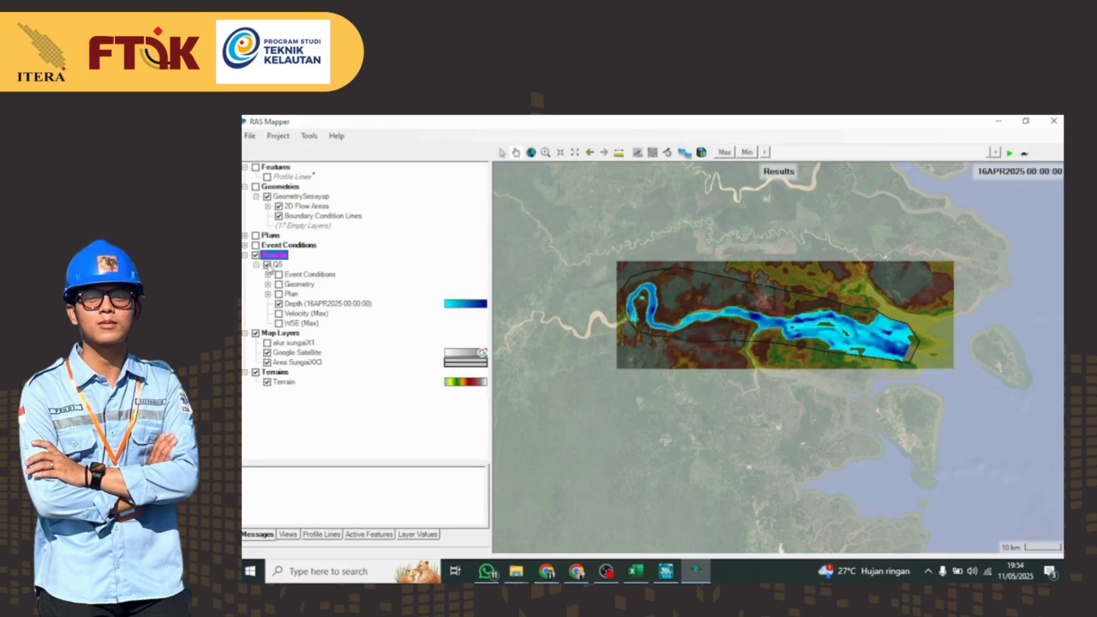
{"action": "scroll", "coordinate": [745, 289], "scroll_direction": "up", "scroll_amount": 1}
{"action": "scroll", "coordinate": [831, 299], "scroll_direction": "up", "scroll_amount": 1}
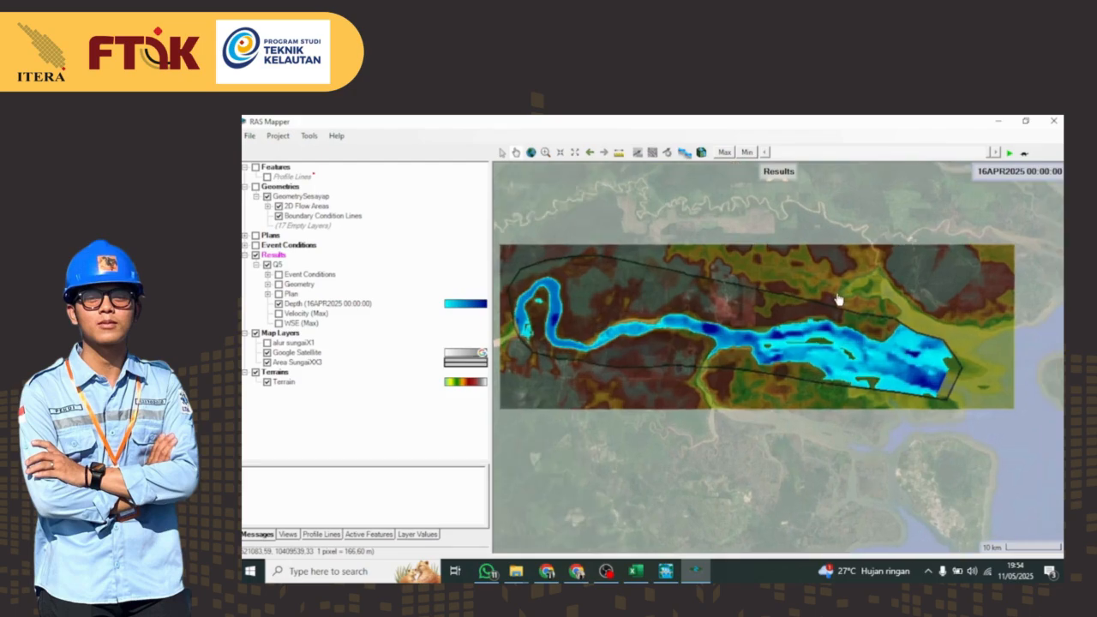
{"action": "left_click", "coordinate": [987, 154]}
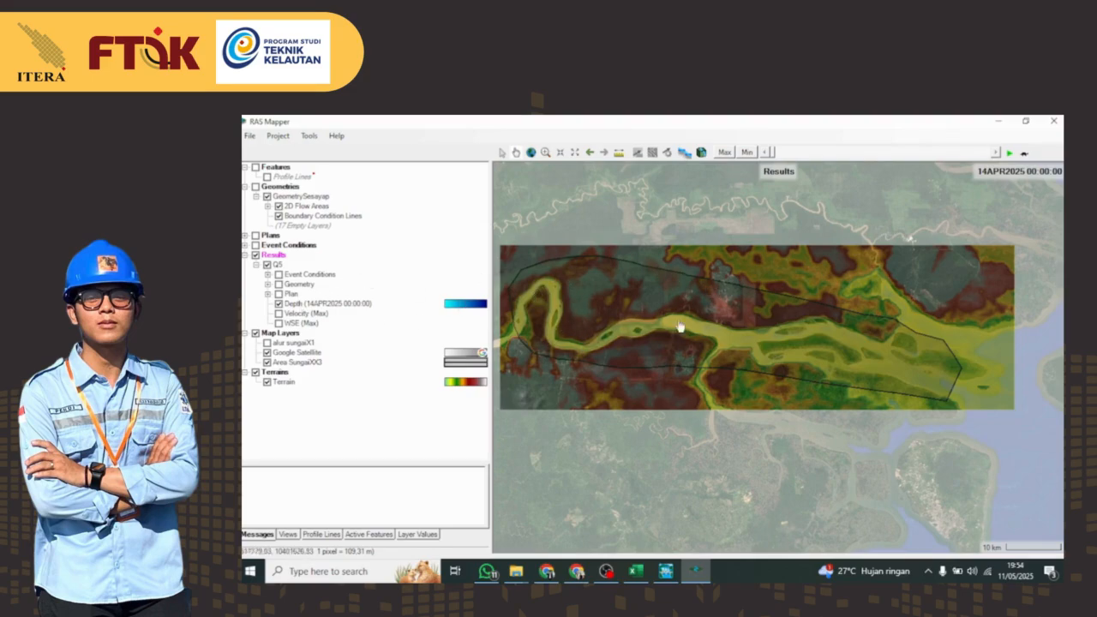
{"action": "left_click", "coordinate": [1008, 152]}
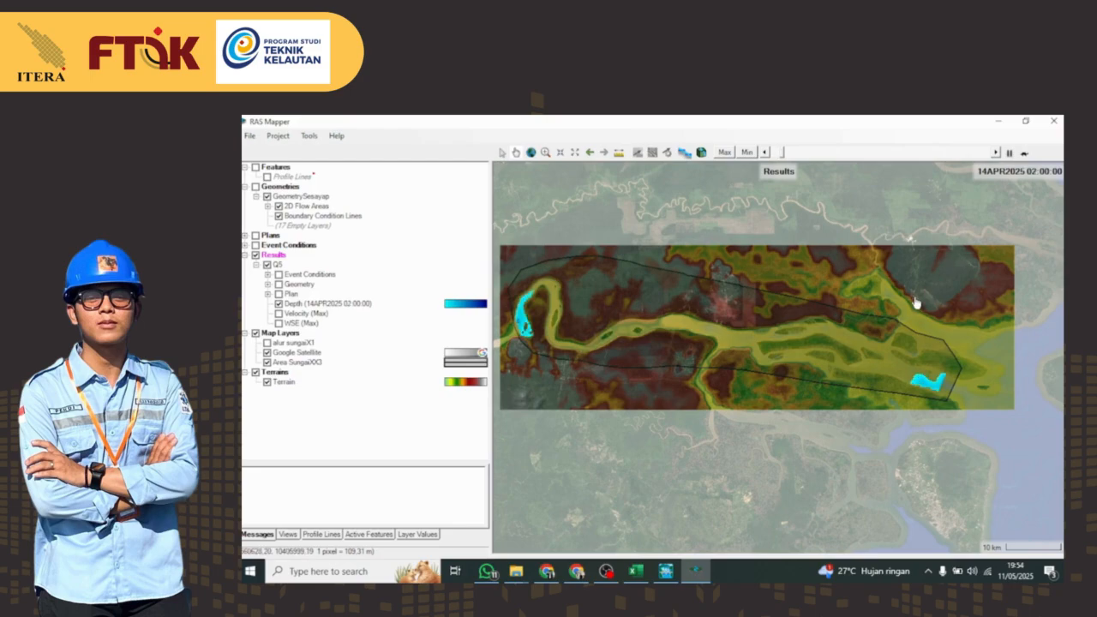